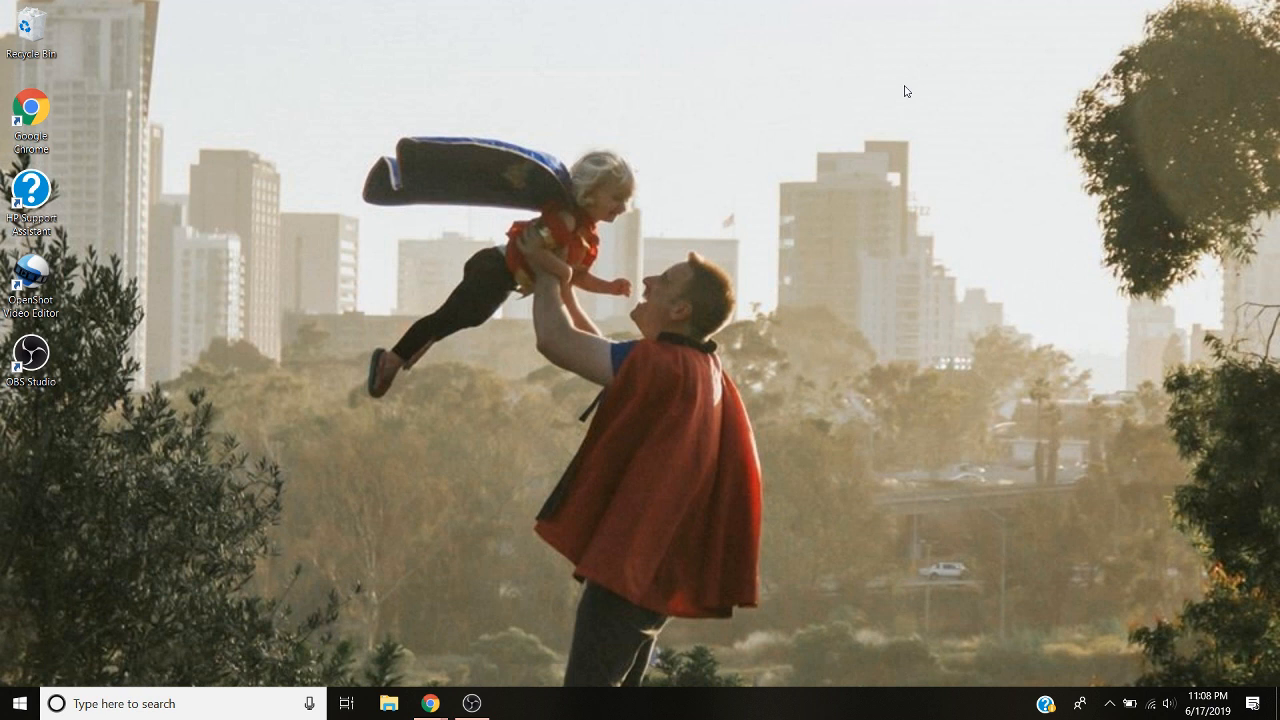
Step: Bring up the Getting Things Done website in Chrome and switch to the browser window with the Ayoa app
{"action": "mouse_move", "coordinate": [432, 712]}
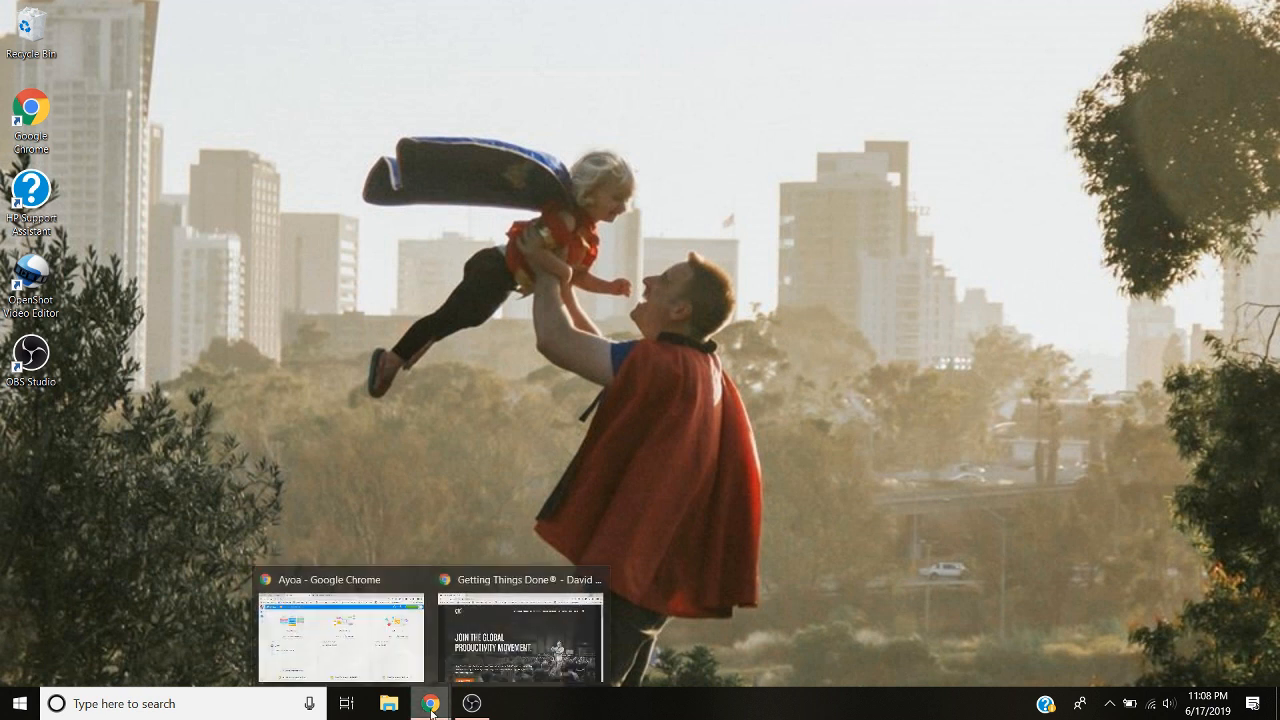
{"action": "left_click", "coordinate": [519, 661]}
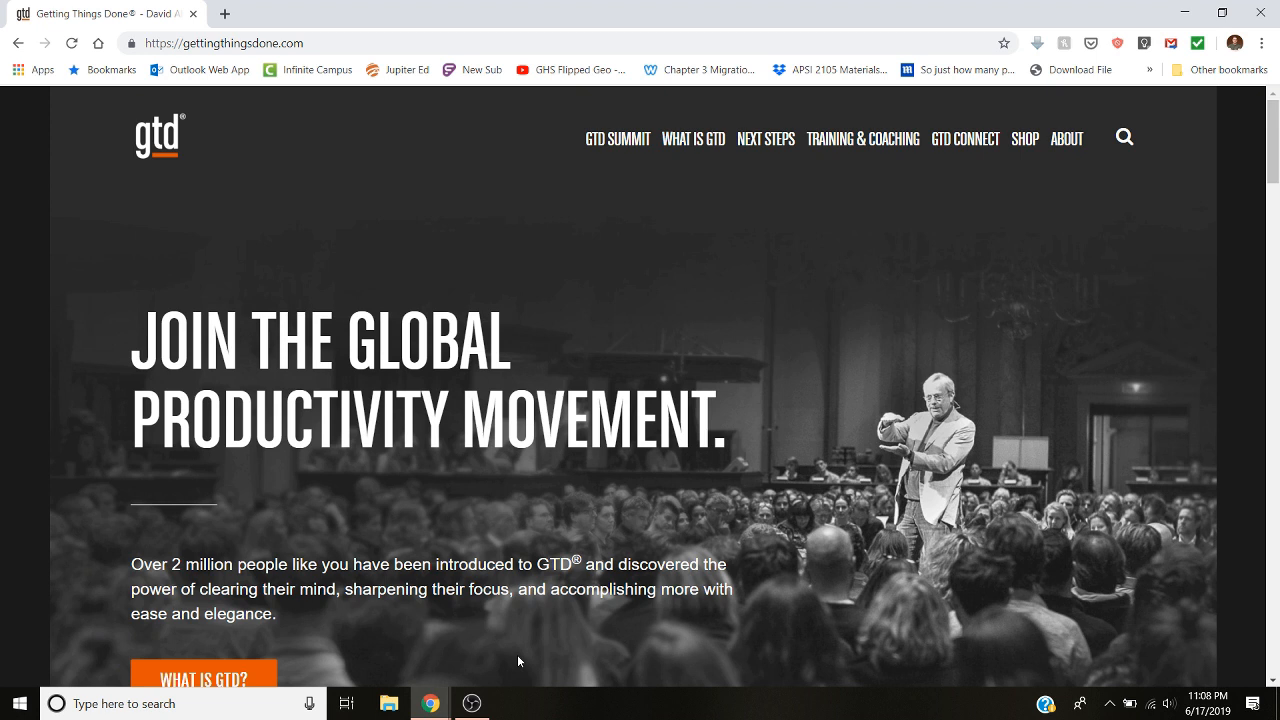
{"action": "mouse_move", "coordinate": [437, 706]}
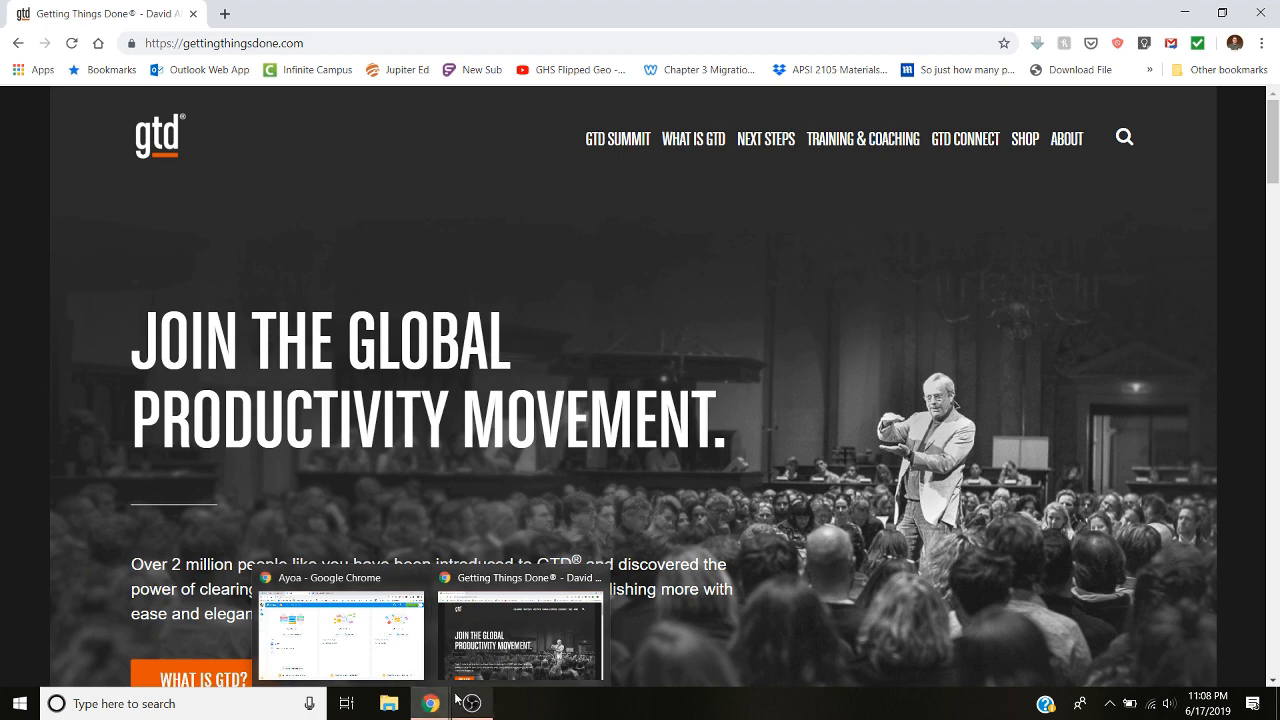
{"action": "left_click", "coordinate": [418, 652]}
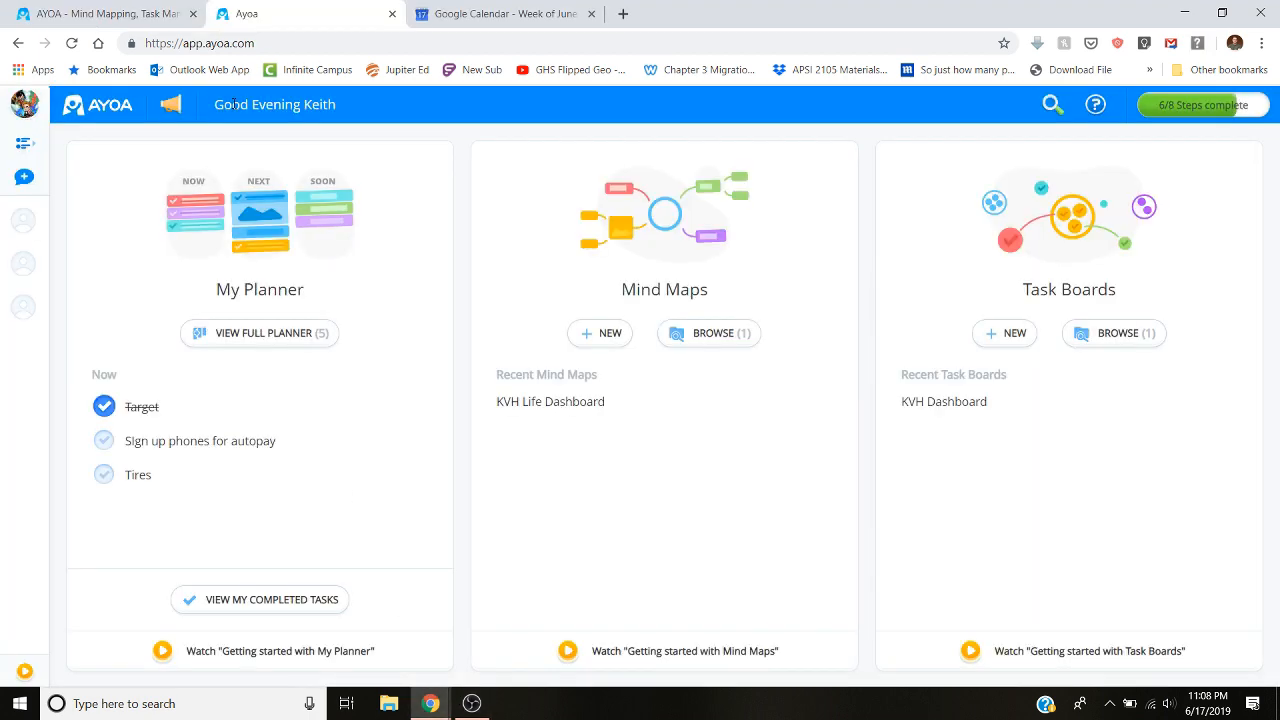
Step: View the Ayoa marketing homepage, return to the Ayoa app and open the KVH Dashboard task board
{"action": "left_click", "coordinate": [139, 8]}
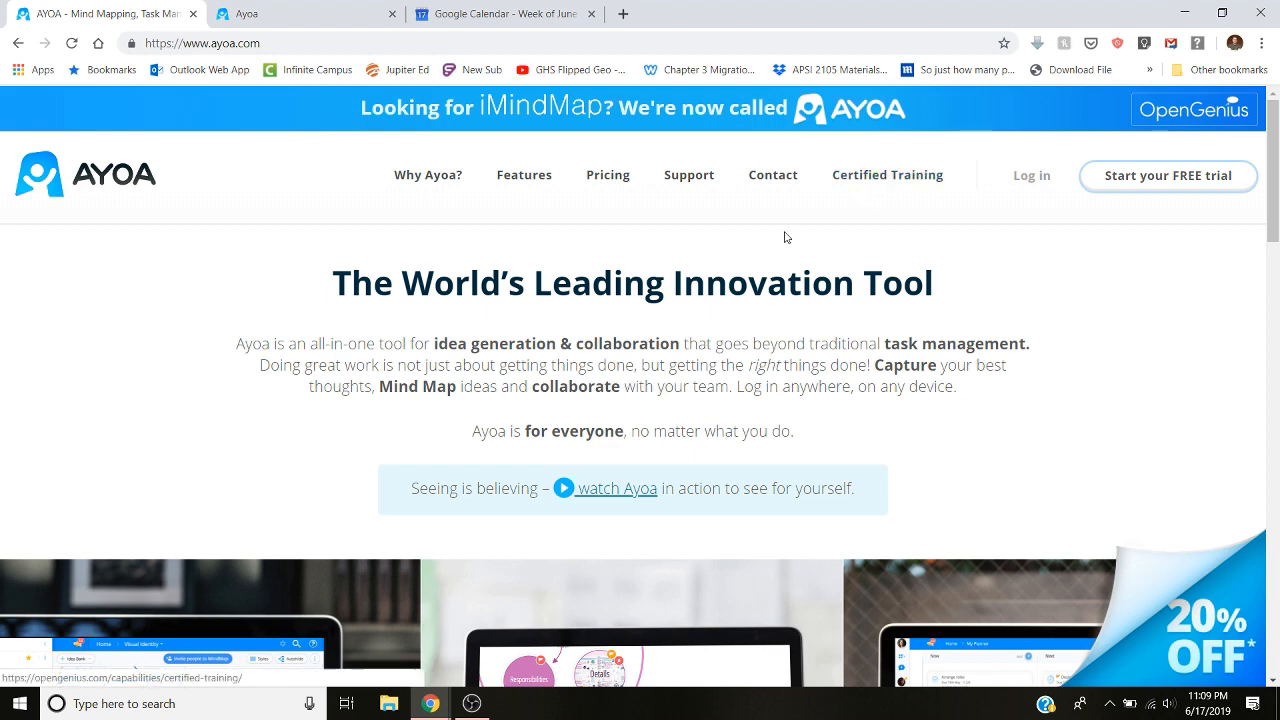
{"action": "left_click", "coordinate": [297, 14]}
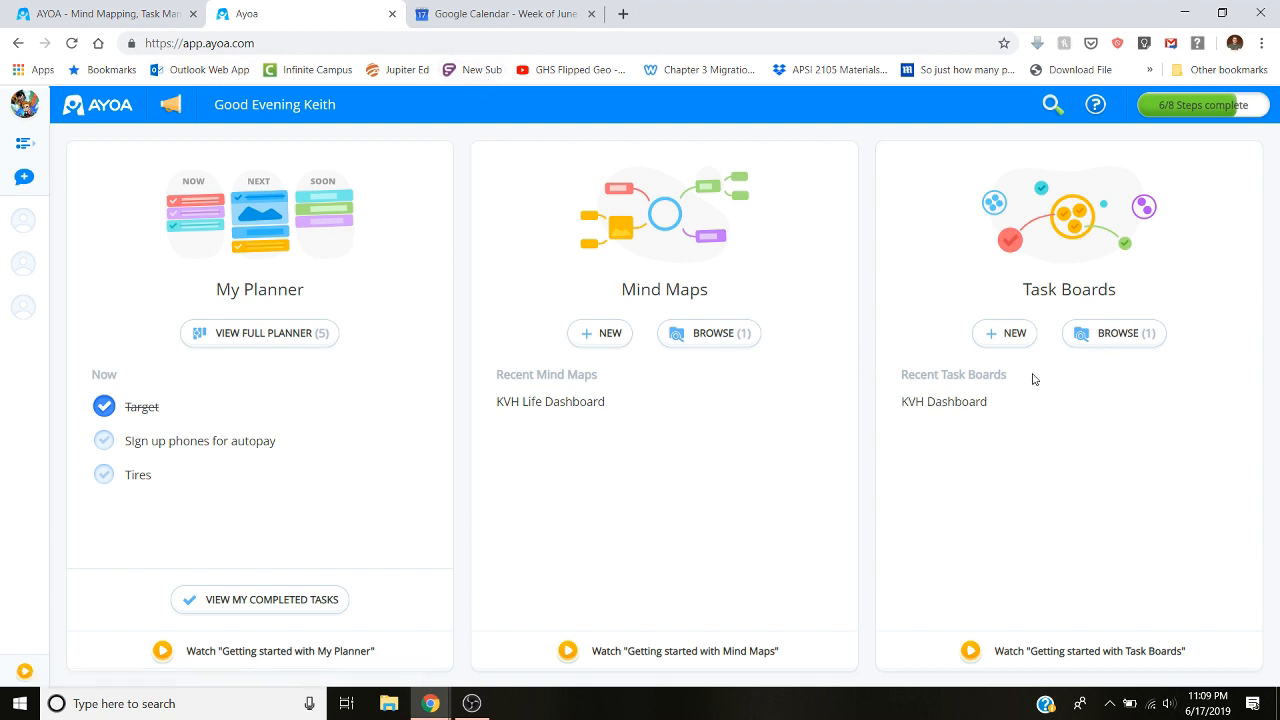
{"action": "left_click", "coordinate": [945, 401]}
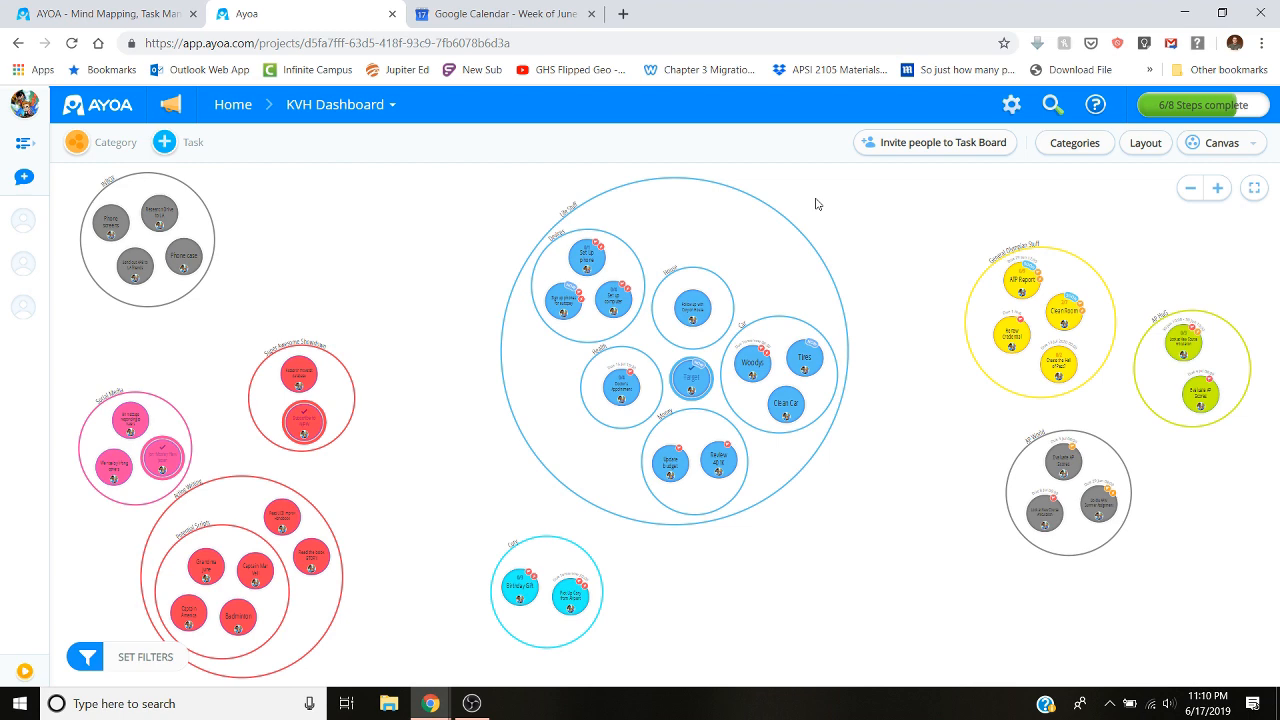
Step: Add a task named "Pass on information about student" to the General Olympian Stuff category
{"action": "mouse_move", "coordinate": [680, 240]}
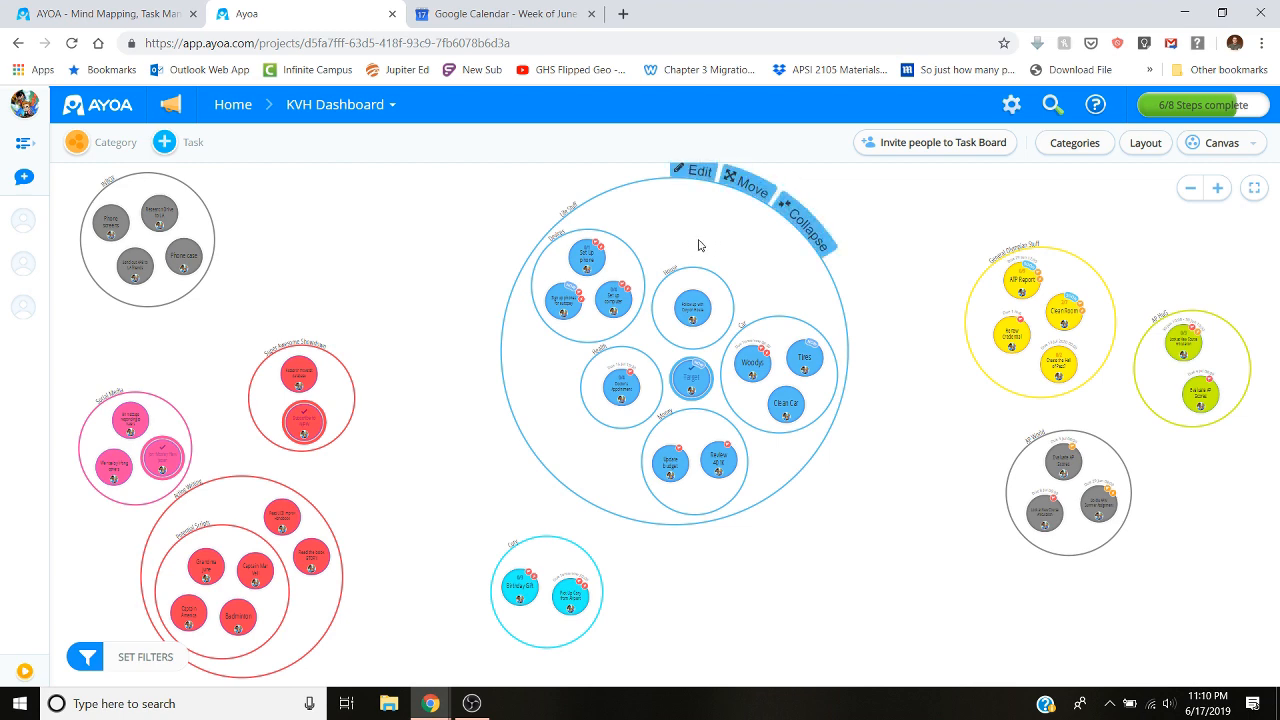
{"action": "scroll", "coordinate": [699, 245], "scroll_direction": "up", "scroll_amount": 3}
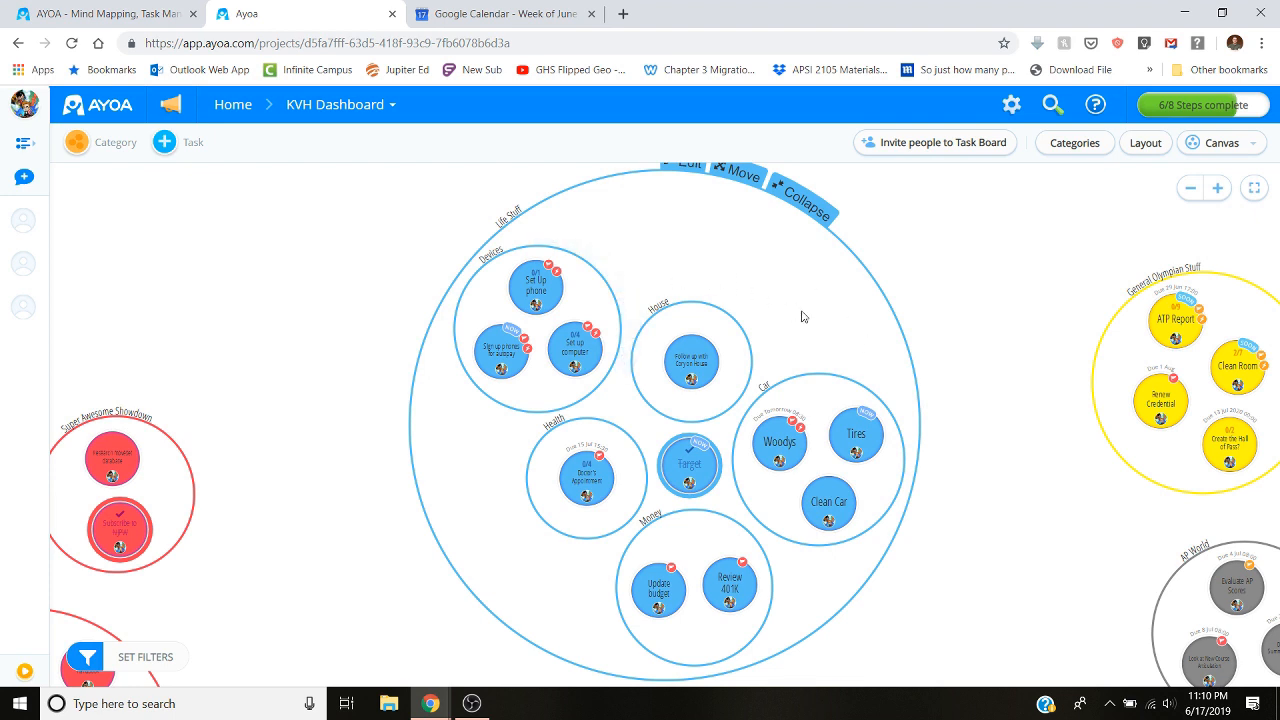
{"action": "left_click_drag", "start_coordinate": [1015, 417], "coordinate": [837, 383]}
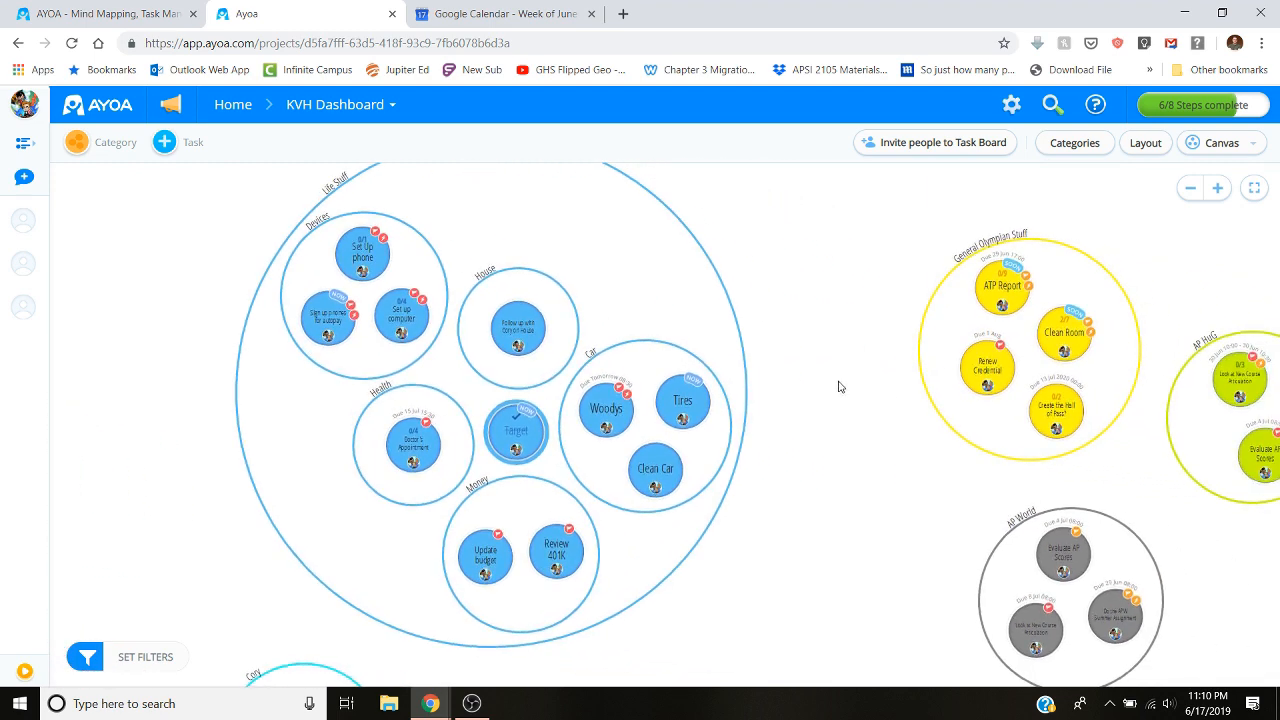
{"action": "left_click", "coordinate": [1066, 283]}
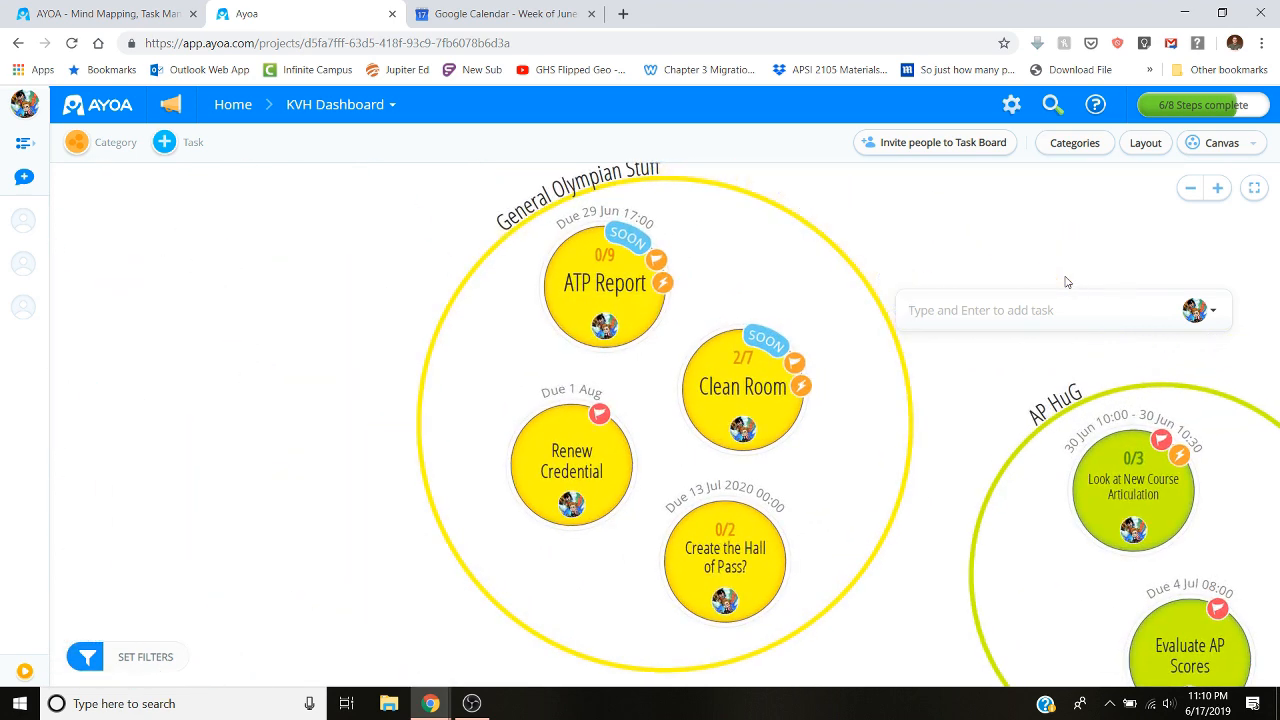
{"action": "type", "text": "Pass o"}
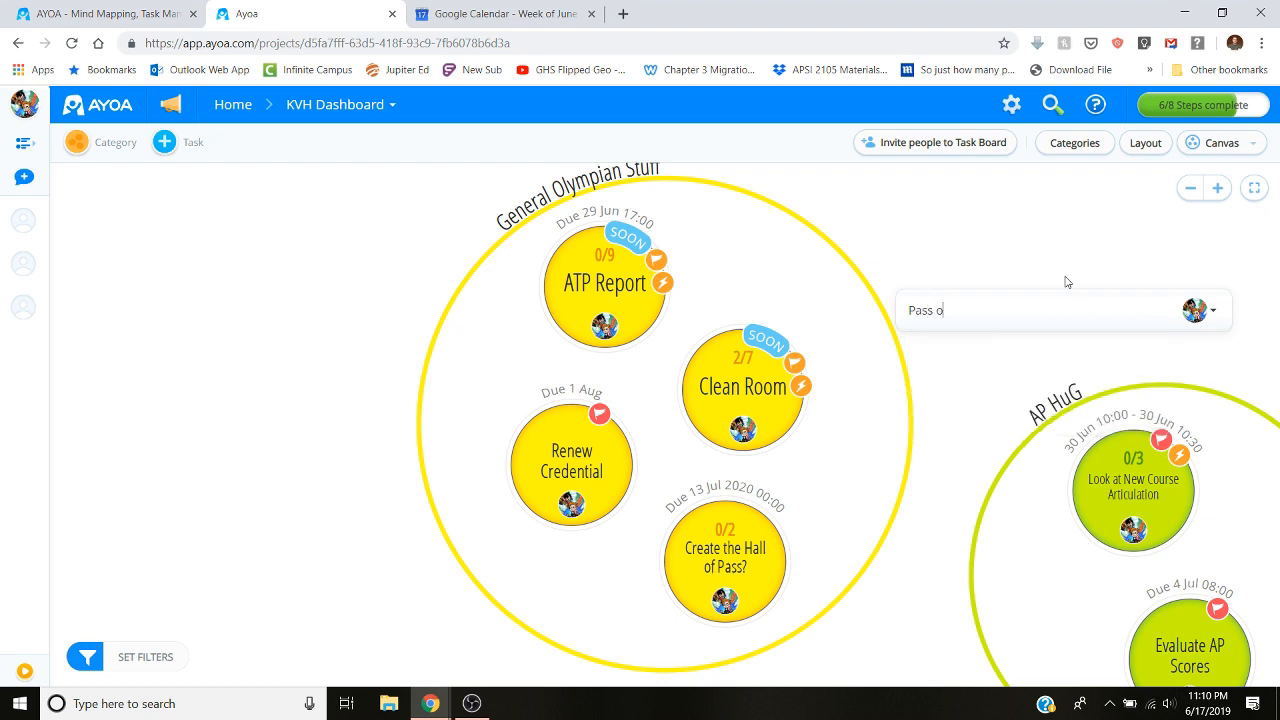
{"action": "type", "text": "n informa"}
{"action": "key", "text": "BackSpace"}
{"action": "key", "text": "BackSpace"}
{"action": "type", "text": "ation about student"}
{"action": "key", "text": "Return"}
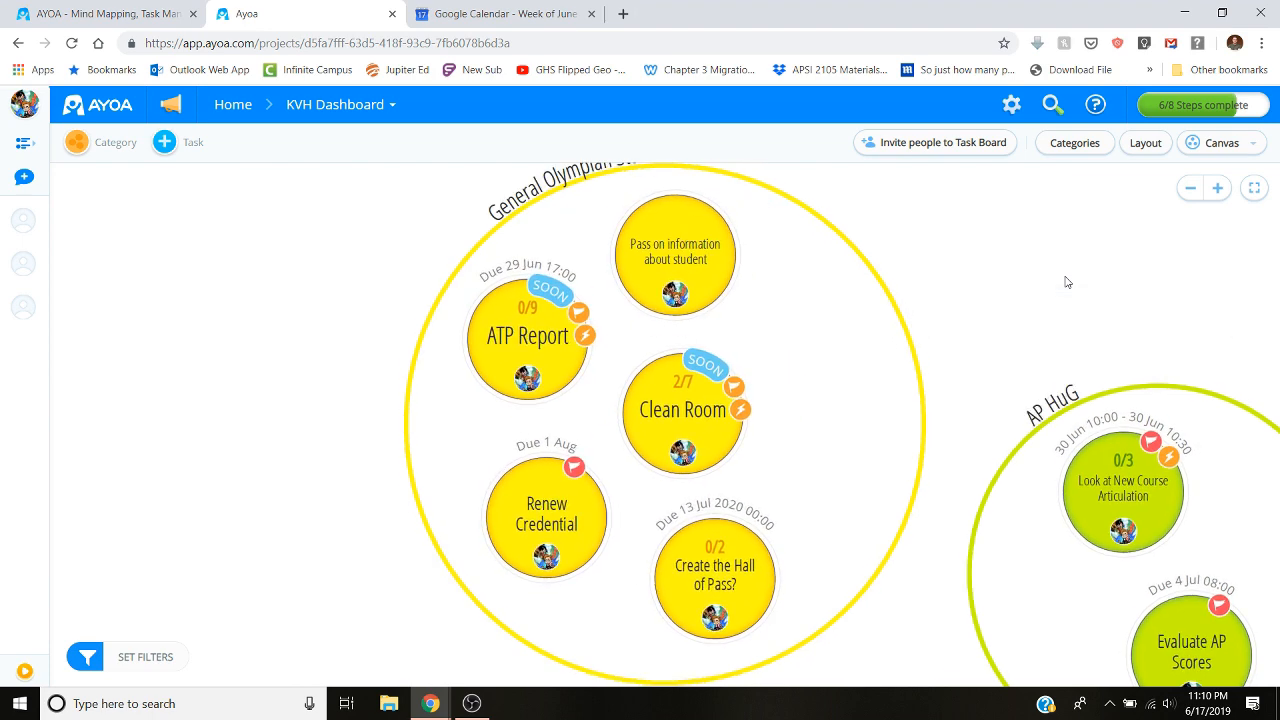
Step: Set the new "Pass on information about student" task to red importance and orange urgency
{"action": "left_click", "coordinate": [689, 267]}
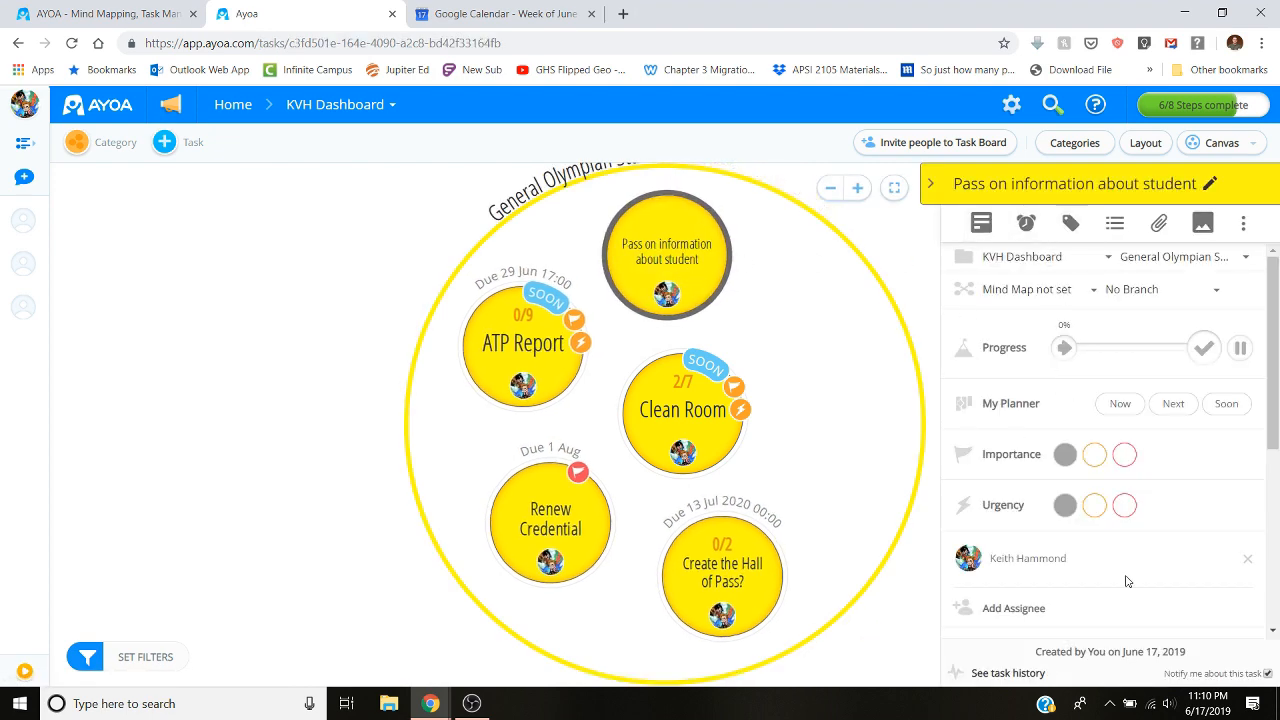
{"action": "left_click_drag", "start_coordinate": [1275, 443], "coordinate": [1274, 470]}
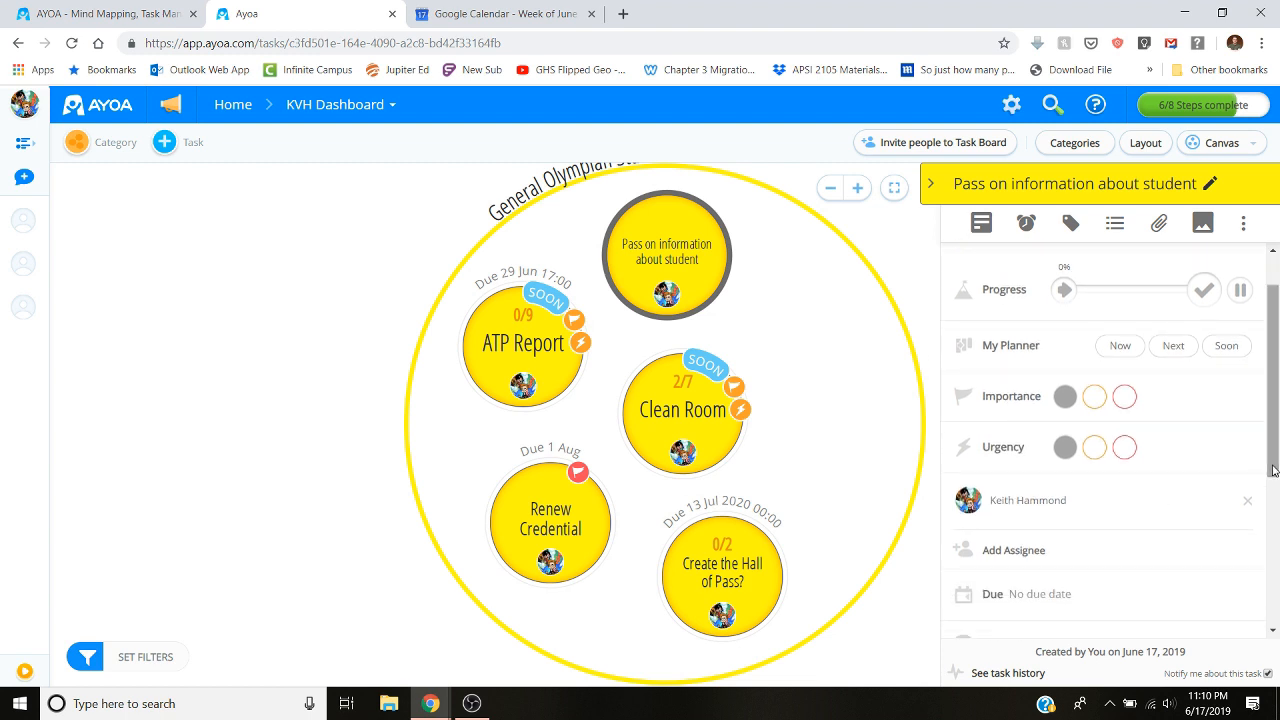
{"action": "left_click", "coordinate": [1122, 400]}
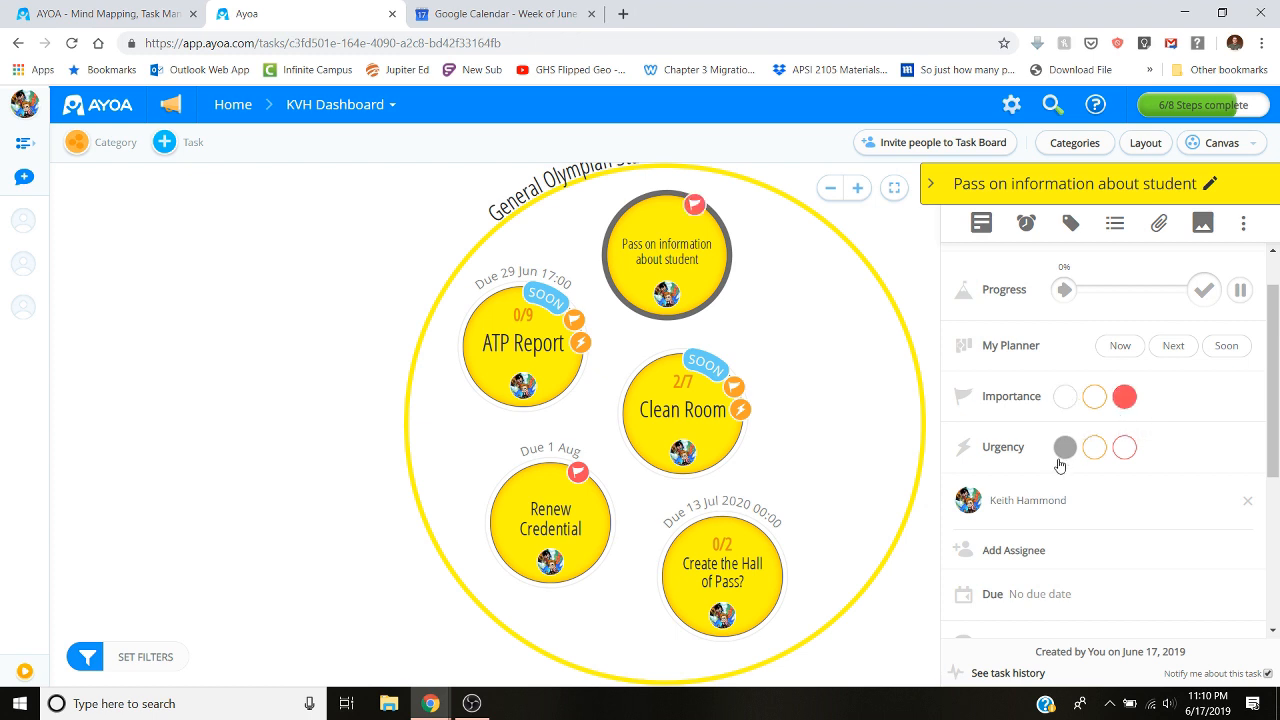
{"action": "left_click", "coordinate": [1093, 455]}
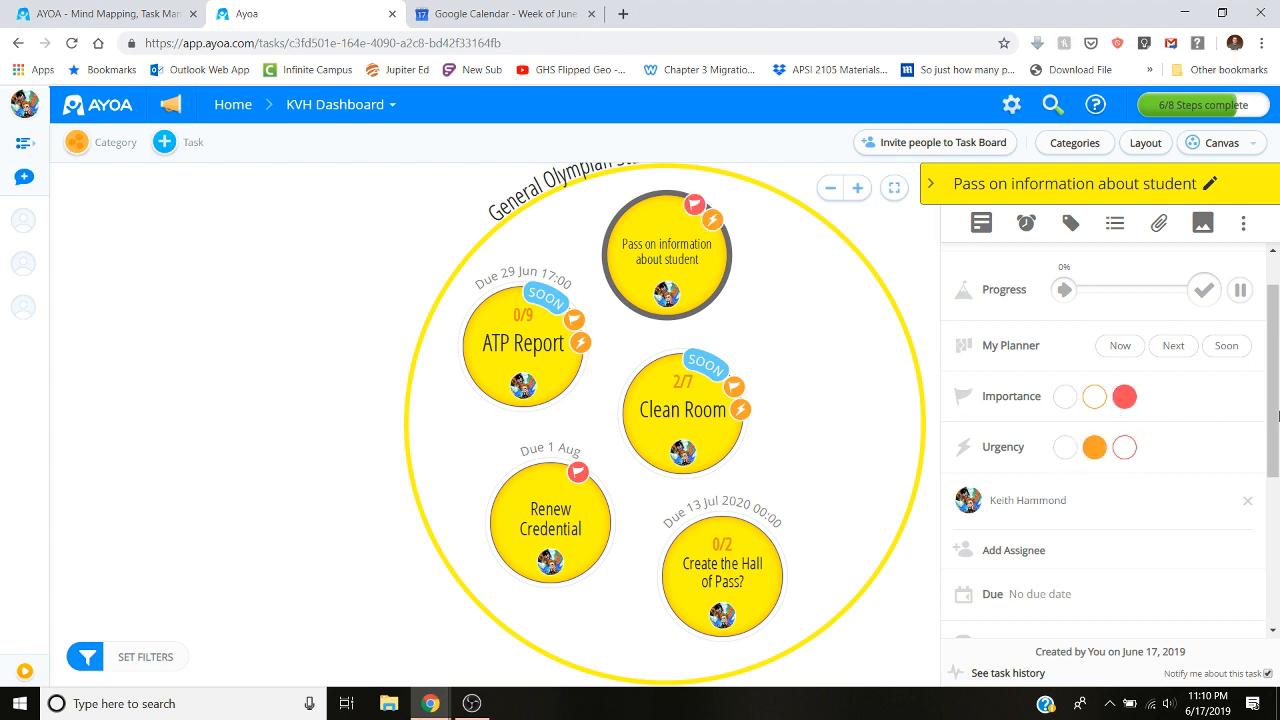
Step: Set the student information task's due date to 20 June 2019 at 12:00 and close its details
{"action": "left_click_drag", "start_coordinate": [1278, 372], "coordinate": [1240, 438]}
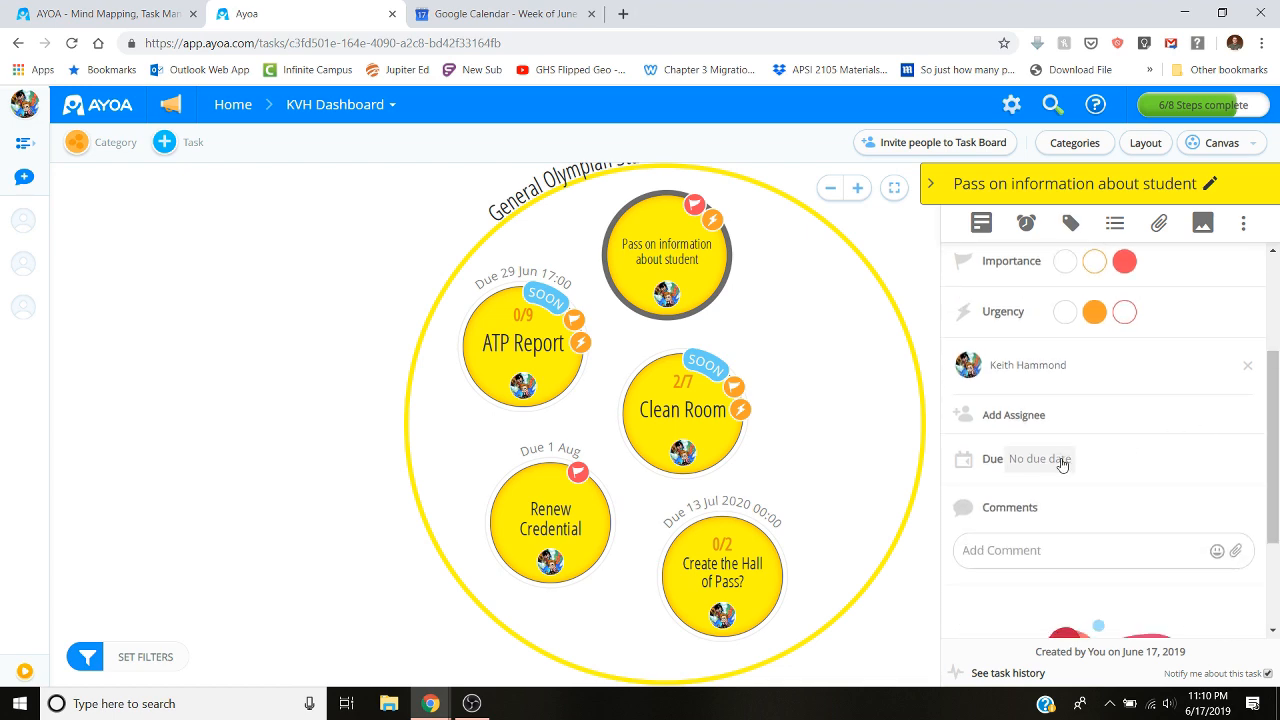
{"action": "left_click", "coordinate": [1063, 460]}
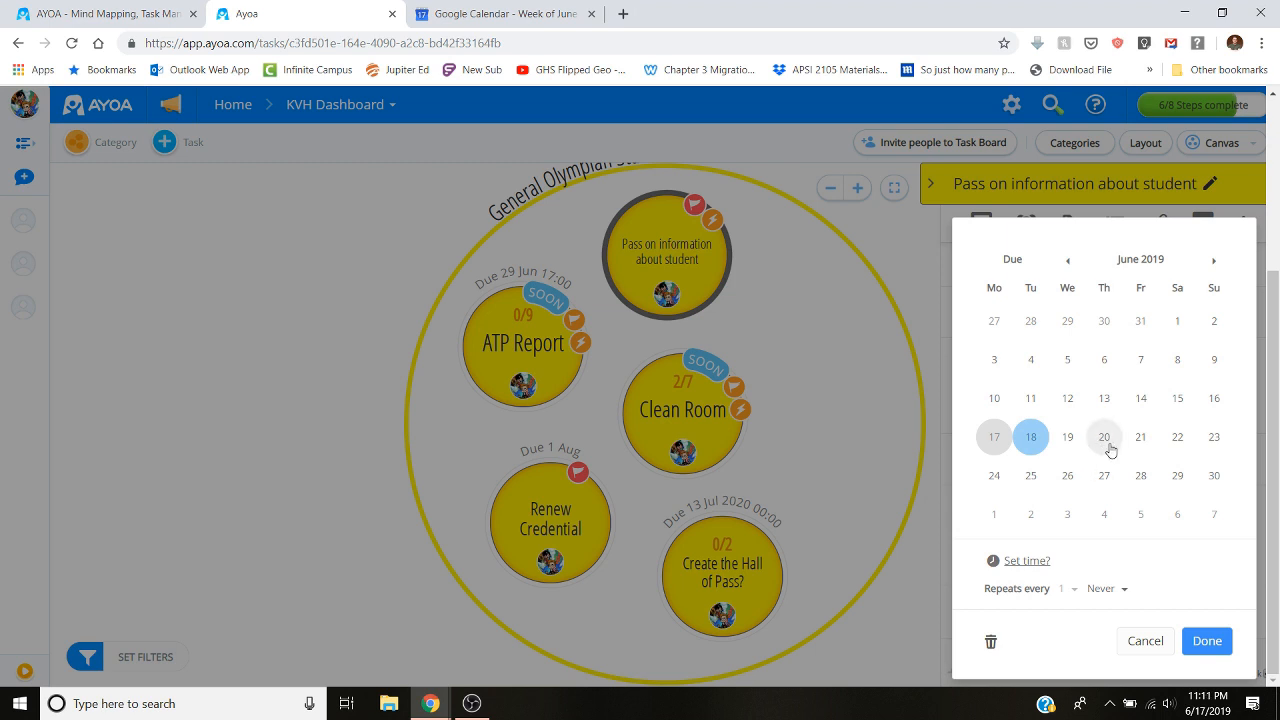
{"action": "left_click", "coordinate": [1108, 448]}
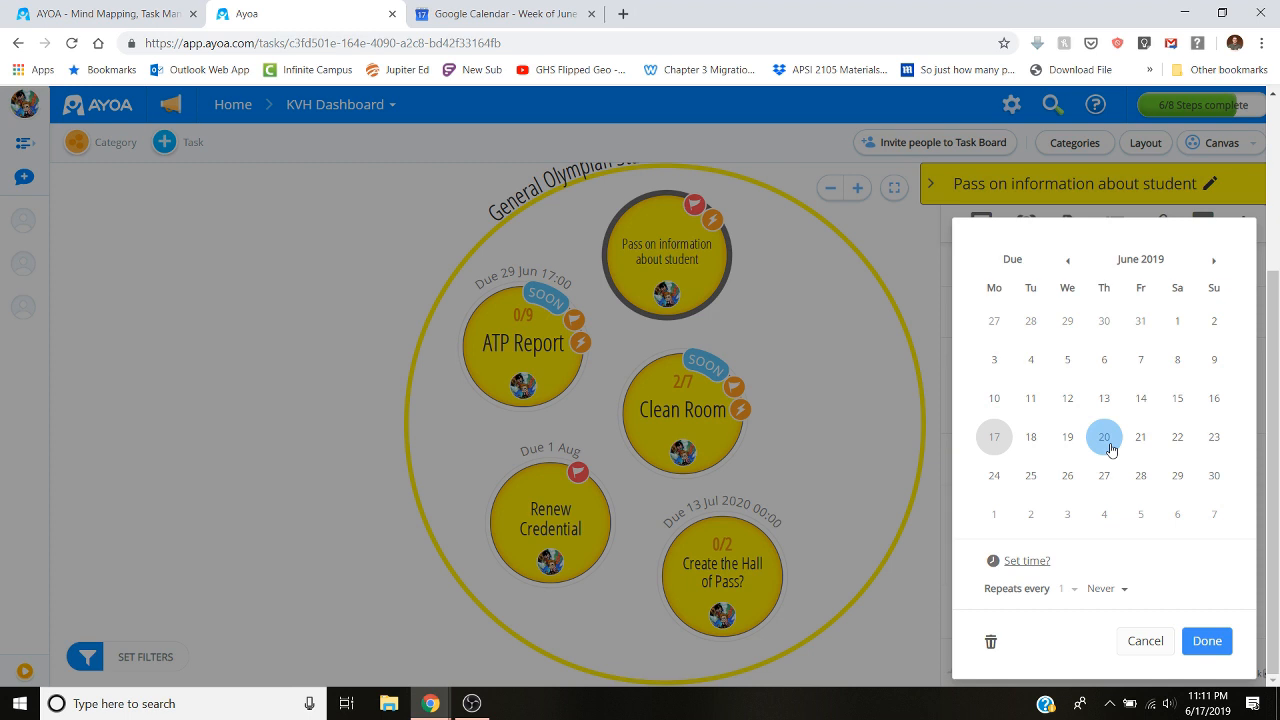
{"action": "left_click", "coordinate": [1034, 564]}
{"action": "left_click", "coordinate": [1013, 563]}
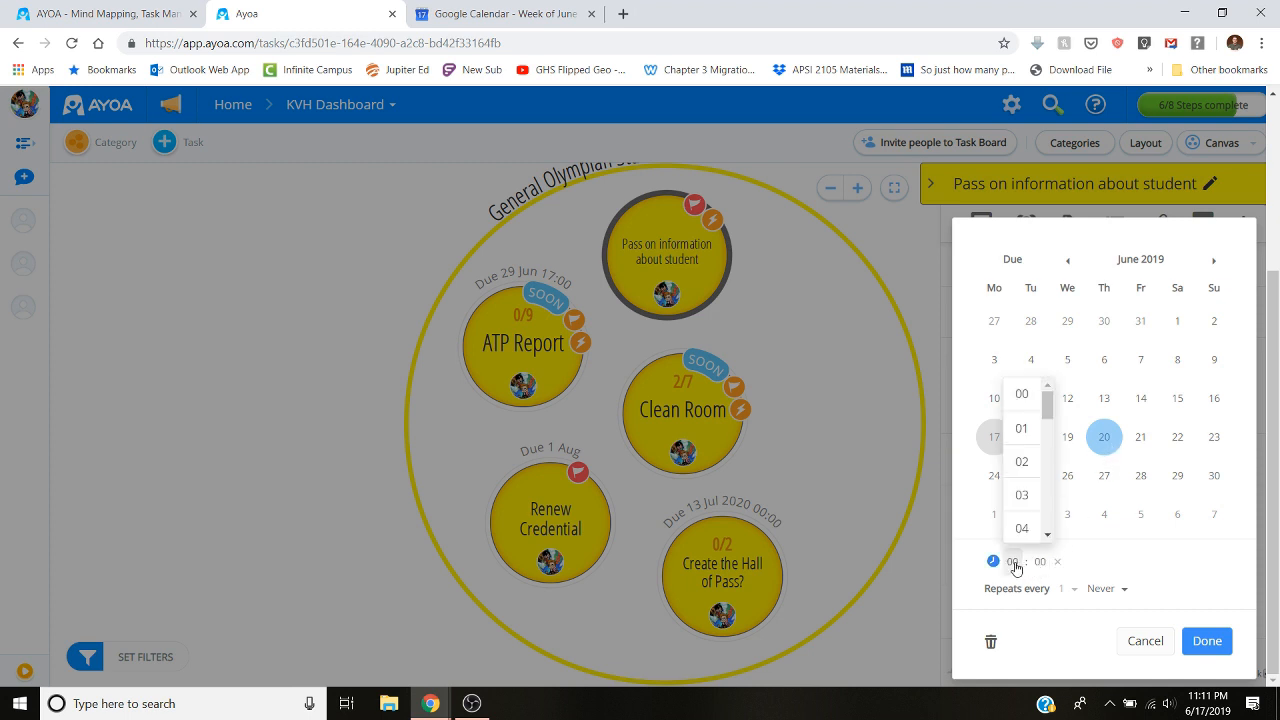
{"action": "left_click_drag", "start_coordinate": [1047, 408], "coordinate": [1047, 458]}
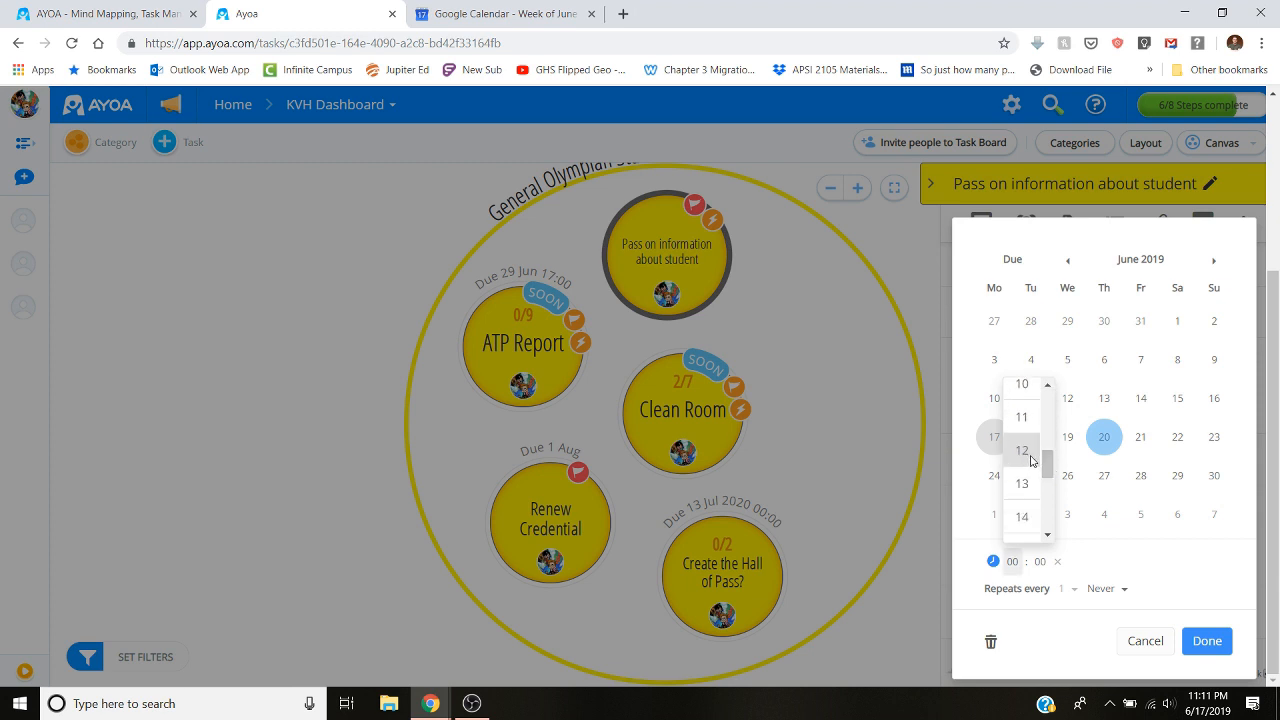
{"action": "left_click", "coordinate": [1032, 460]}
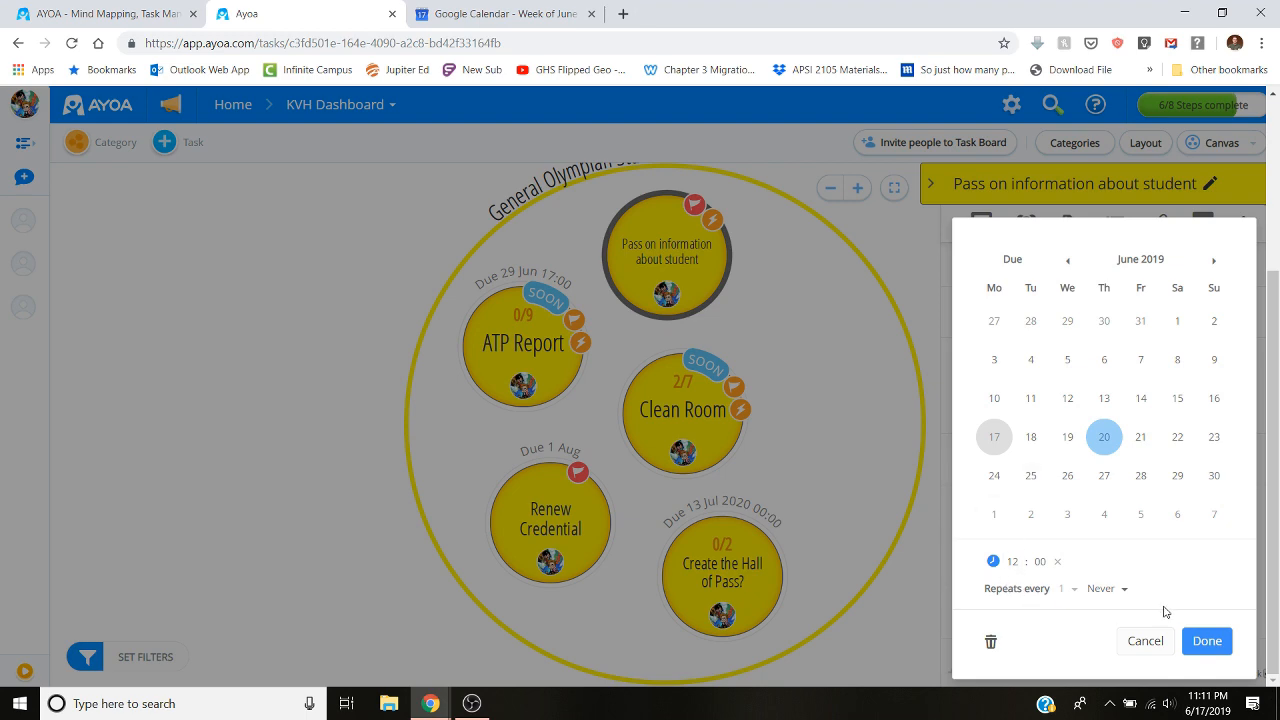
{"action": "left_click", "coordinate": [1201, 642]}
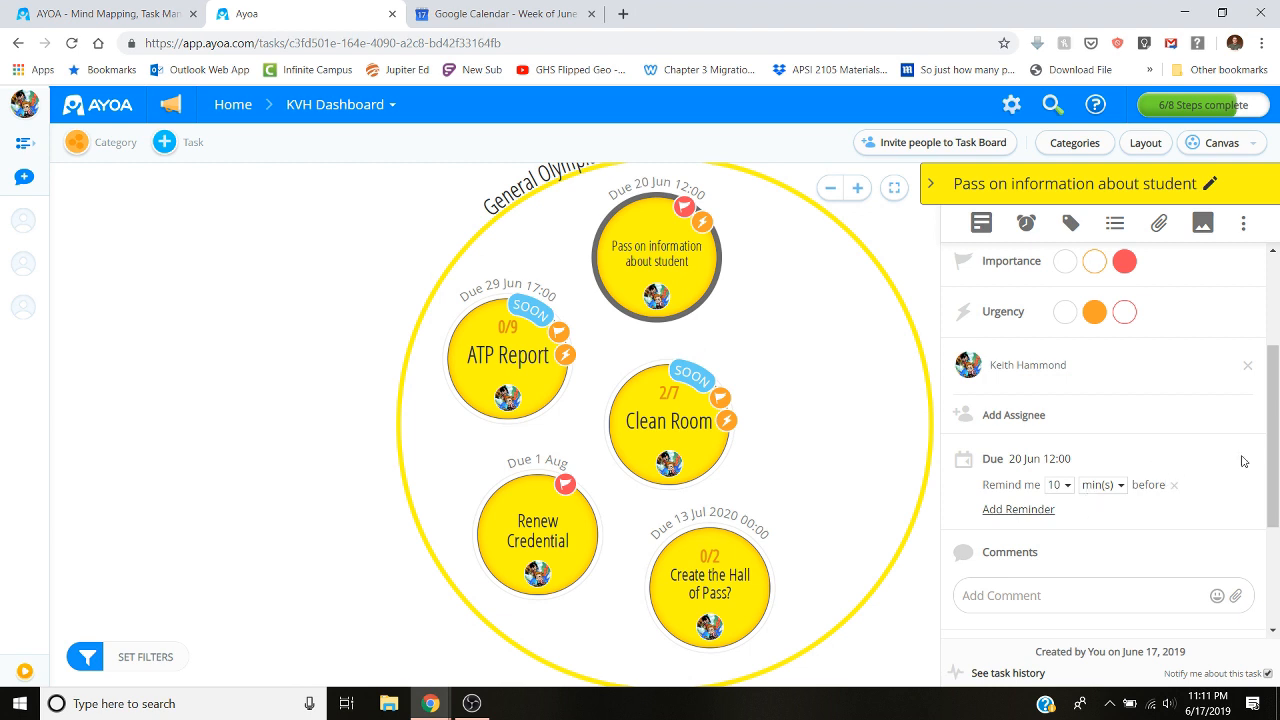
{"action": "left_click_drag", "start_coordinate": [1277, 452], "coordinate": [1237, 412]}
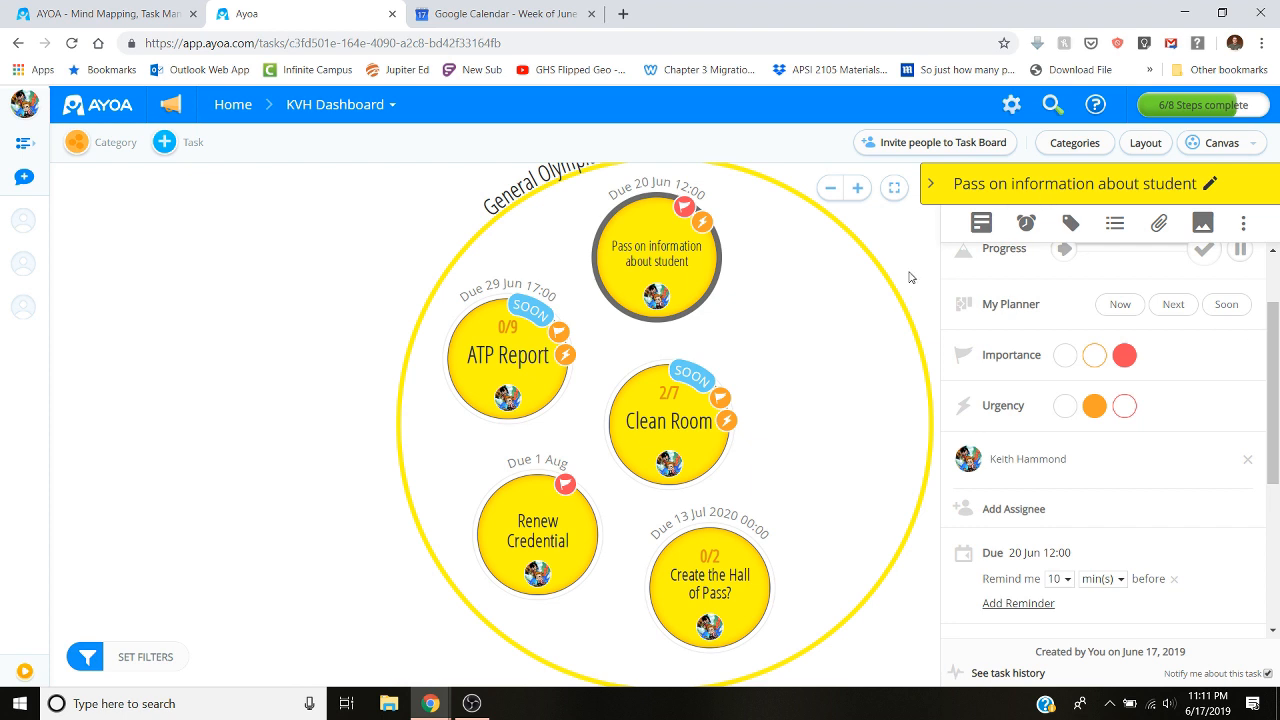
{"action": "left_click", "coordinate": [931, 184]}
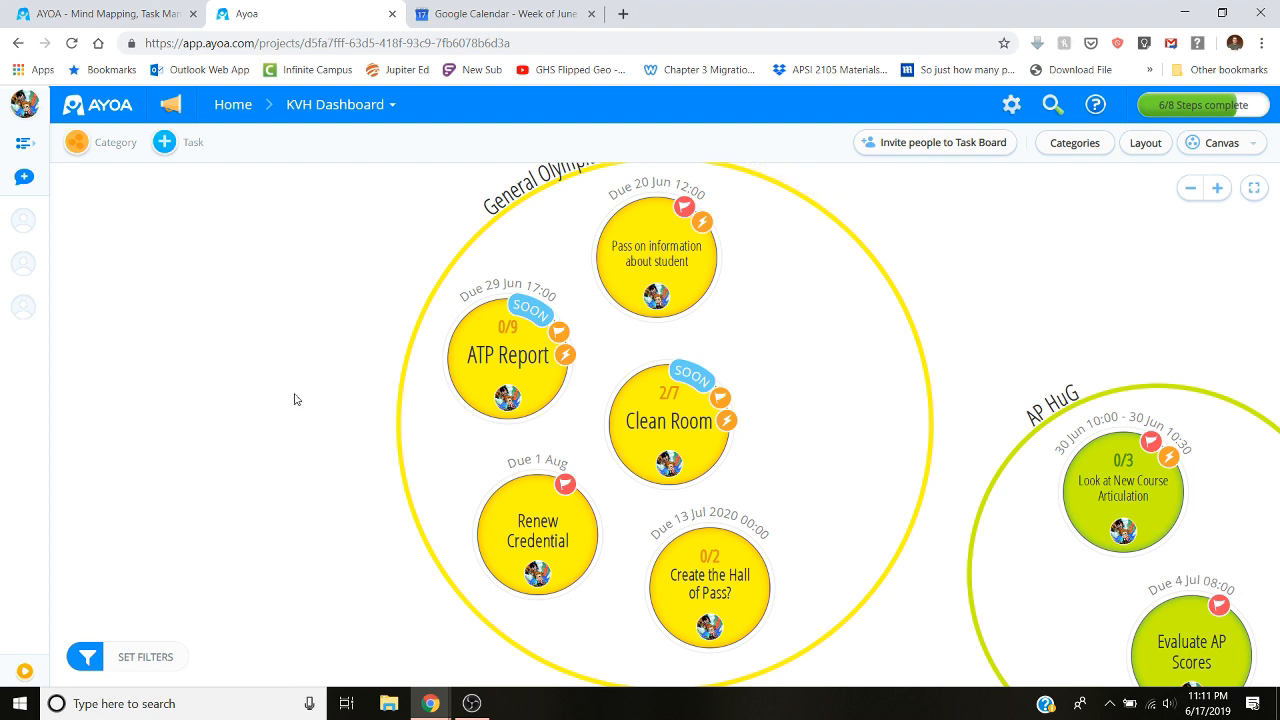
Step: Switch the whole KVH Dashboard board from Canvas to Workflow view
{"action": "left_click", "coordinate": [1255, 196]}
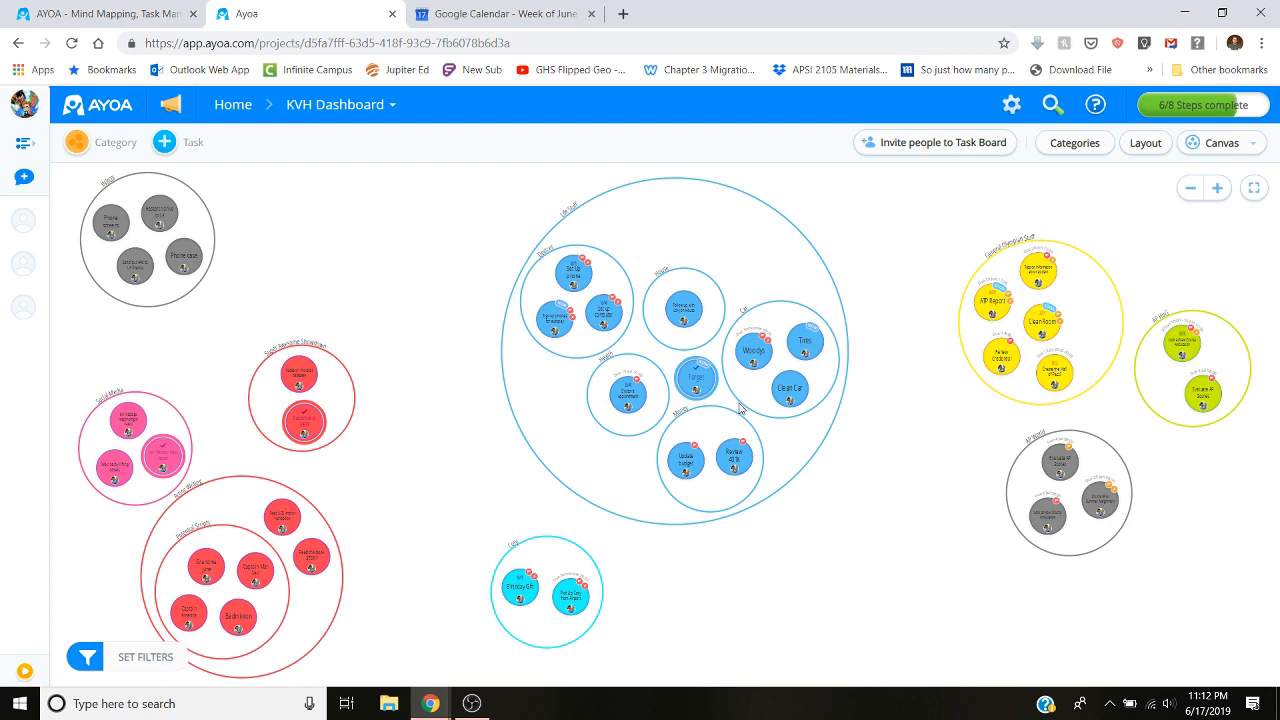
{"action": "left_click", "coordinate": [1255, 145]}
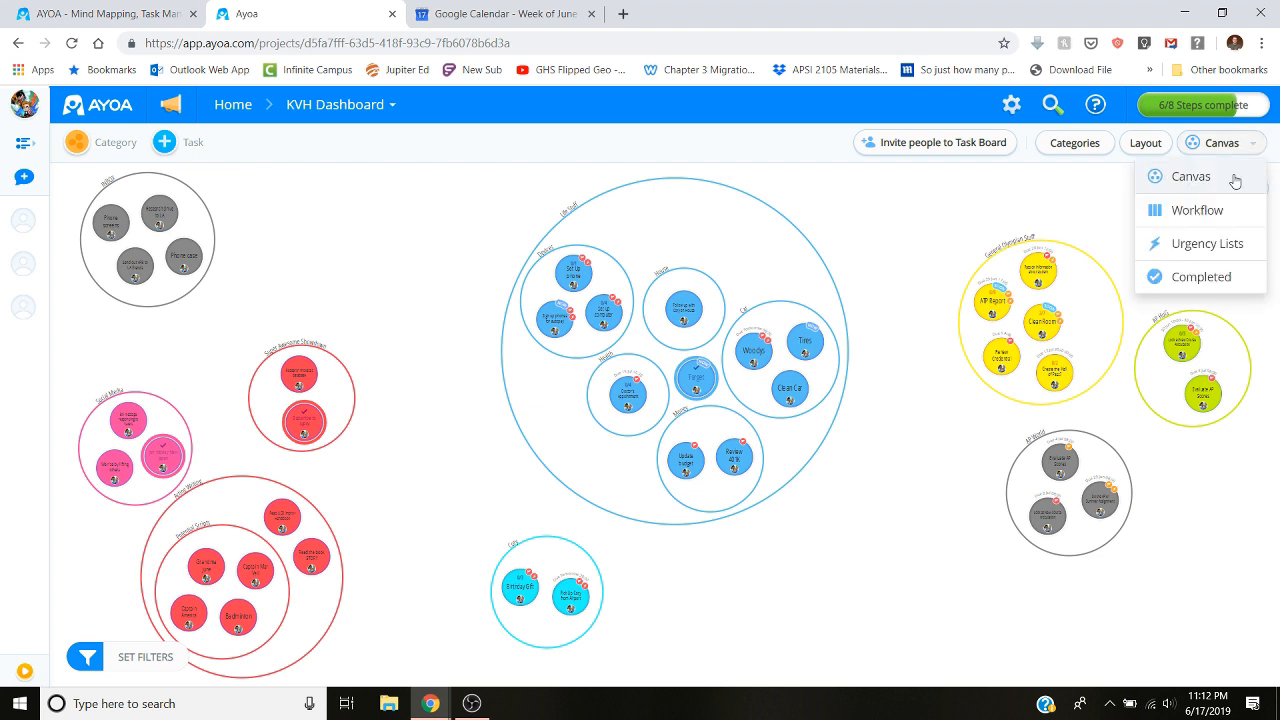
{"action": "left_click", "coordinate": [1214, 216]}
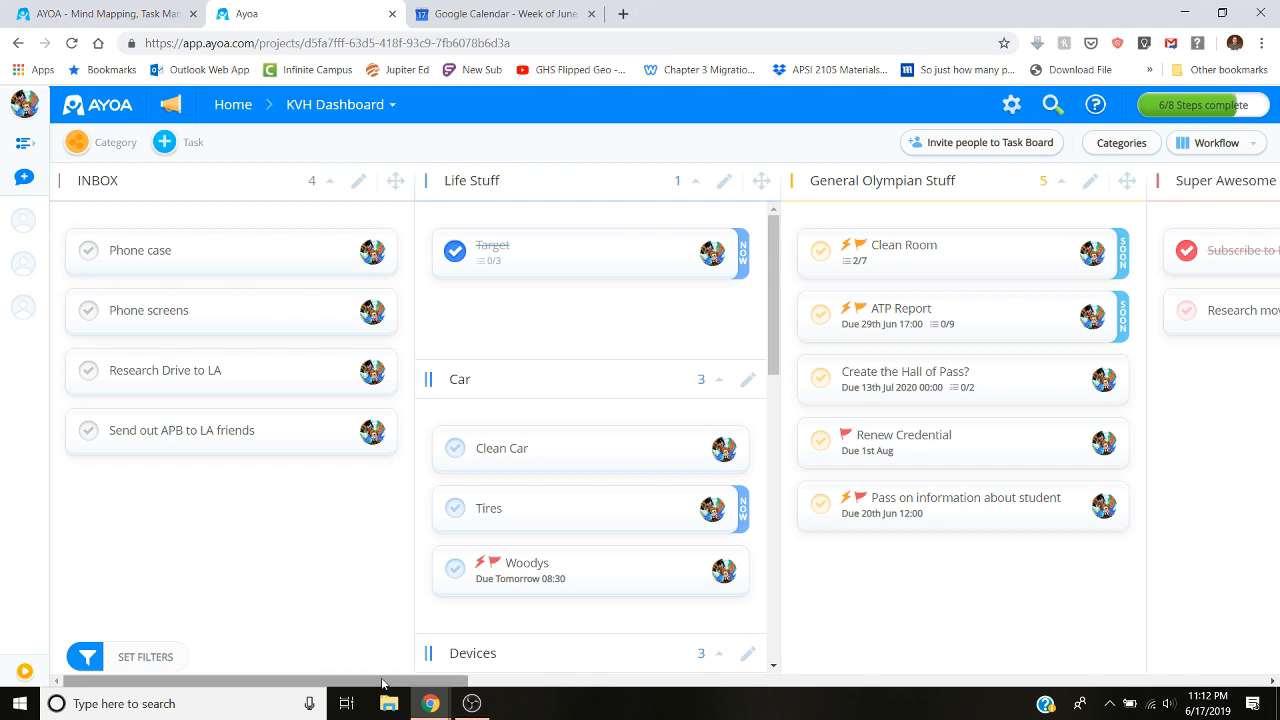
Step: Look through the Life Stuff column's tasks and view the editing options of the INBOX category
{"action": "left_click_drag", "start_coordinate": [404, 690], "coordinate": [350, 705]}
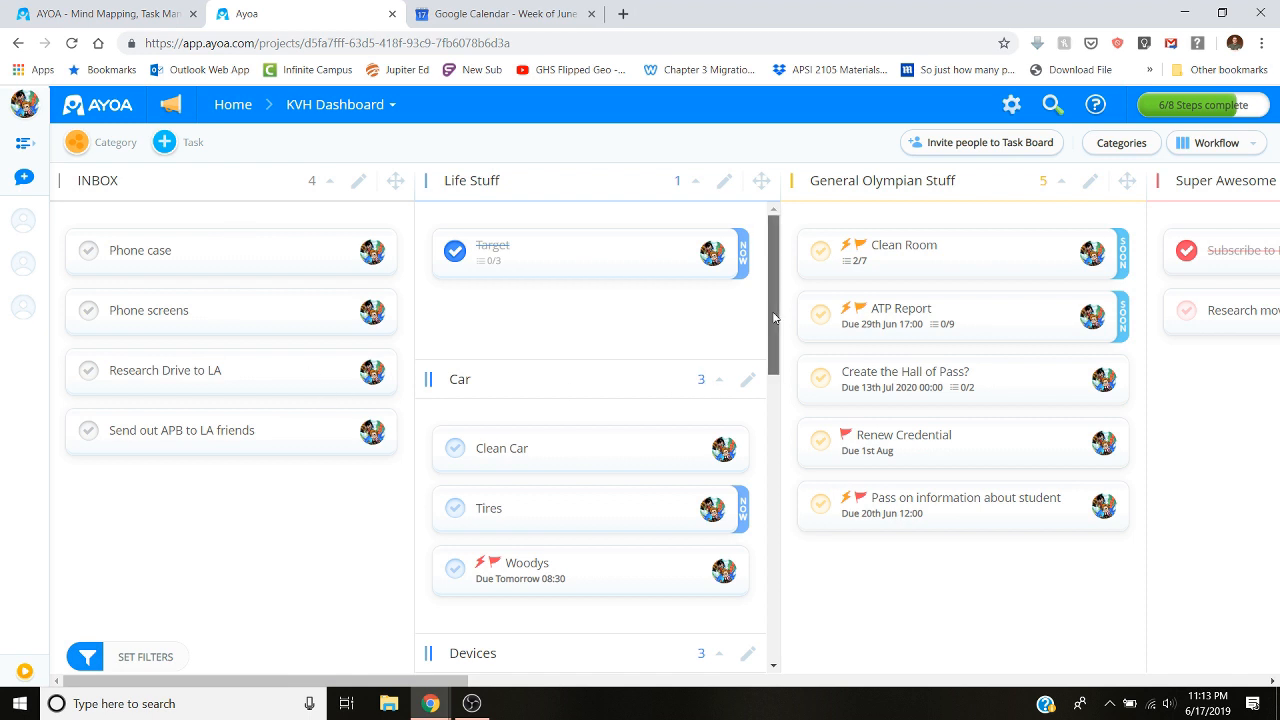
{"action": "left_click_drag", "start_coordinate": [770, 320], "coordinate": [772, 364]}
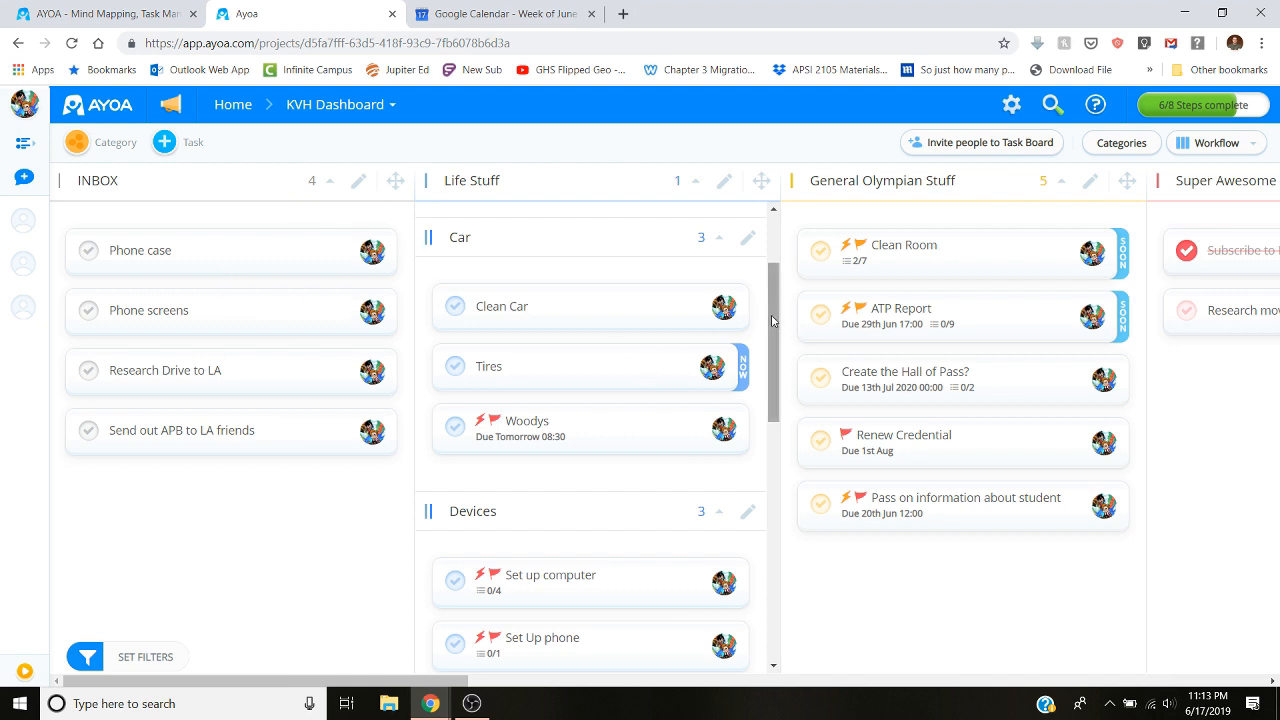
{"action": "scroll", "coordinate": [765, 374], "scroll_direction": "down", "scroll_amount": 2}
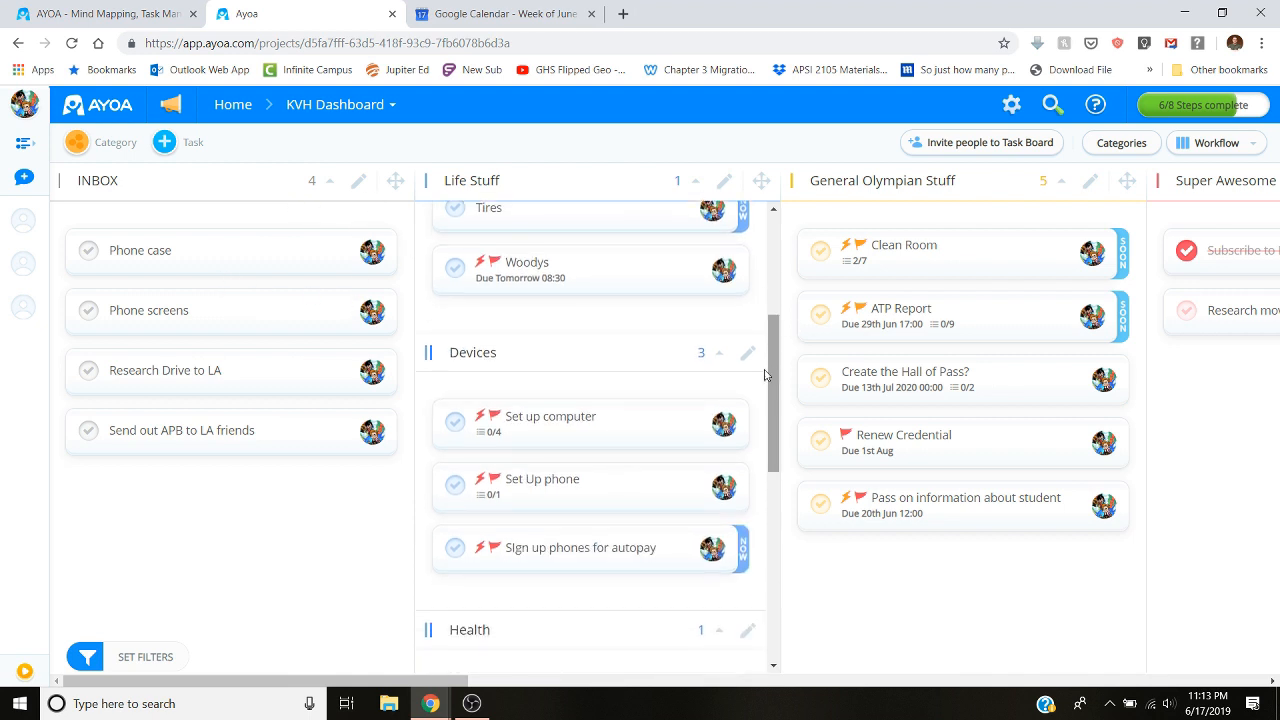
{"action": "left_click", "coordinate": [357, 184]}
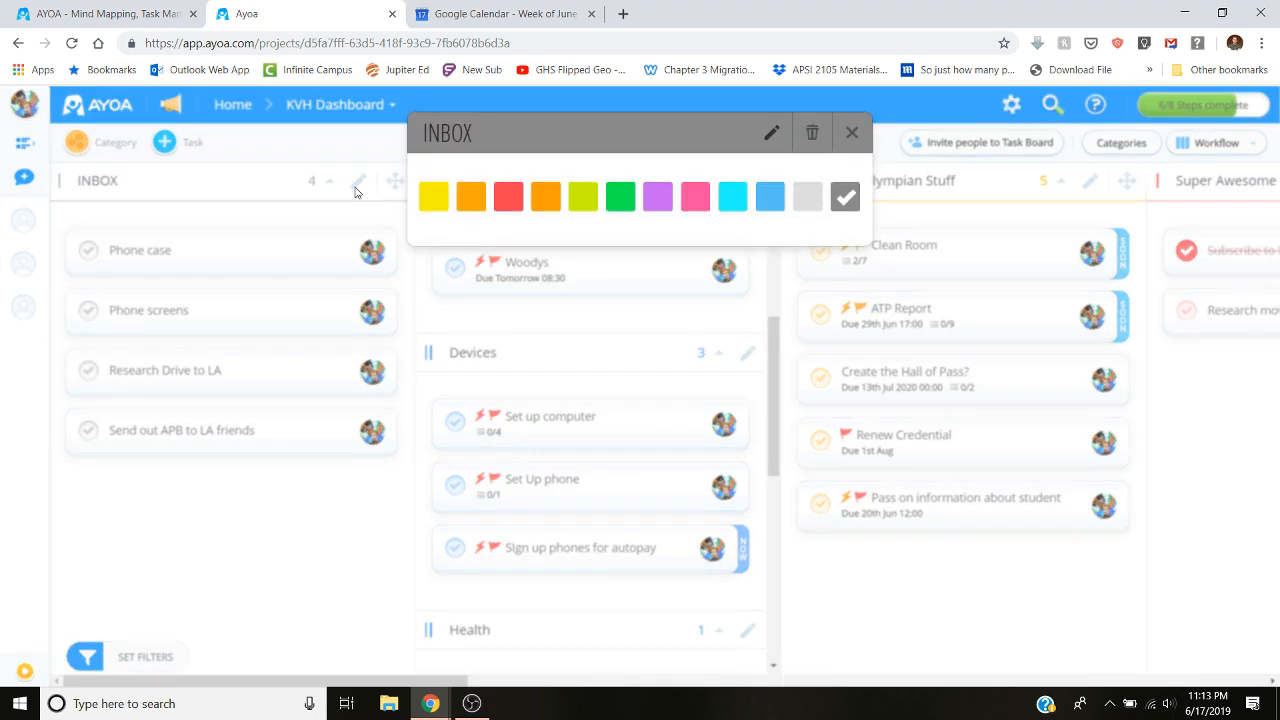
{"action": "left_click", "coordinate": [852, 134]}
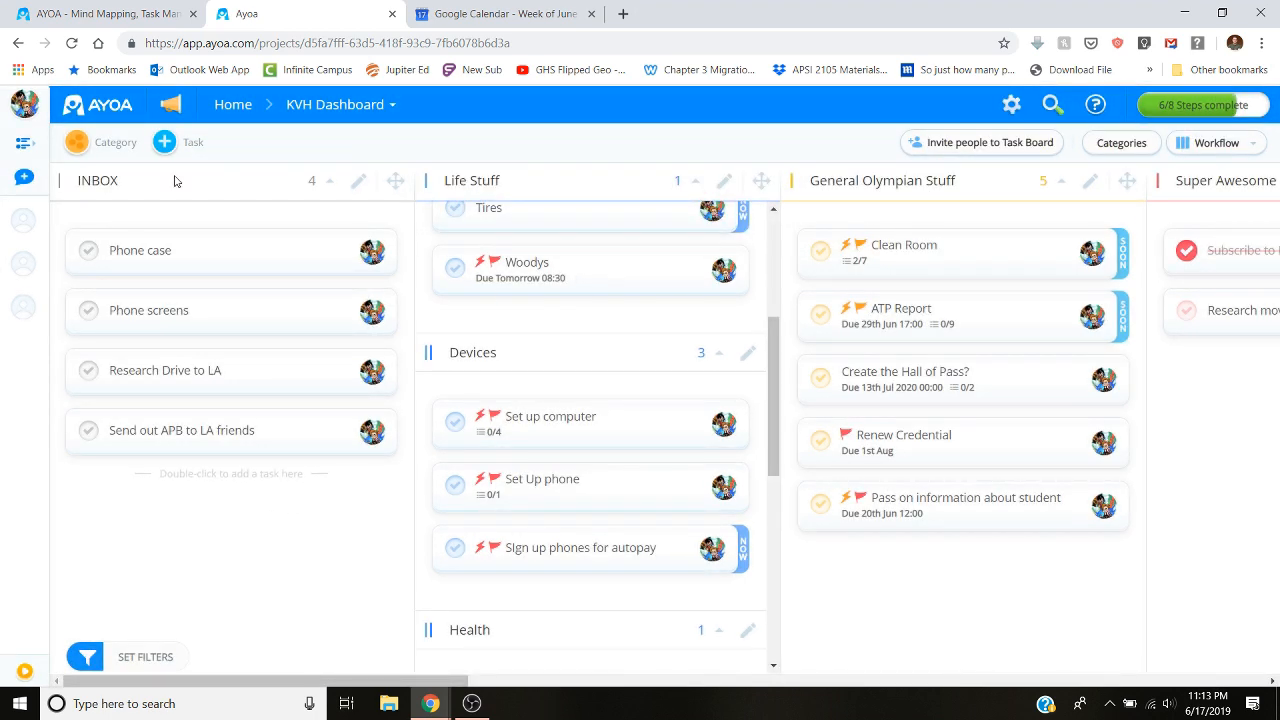
Step: Add a new task named "Send back old phone" to the Devices category of the board
{"action": "left_click", "coordinate": [176, 145]}
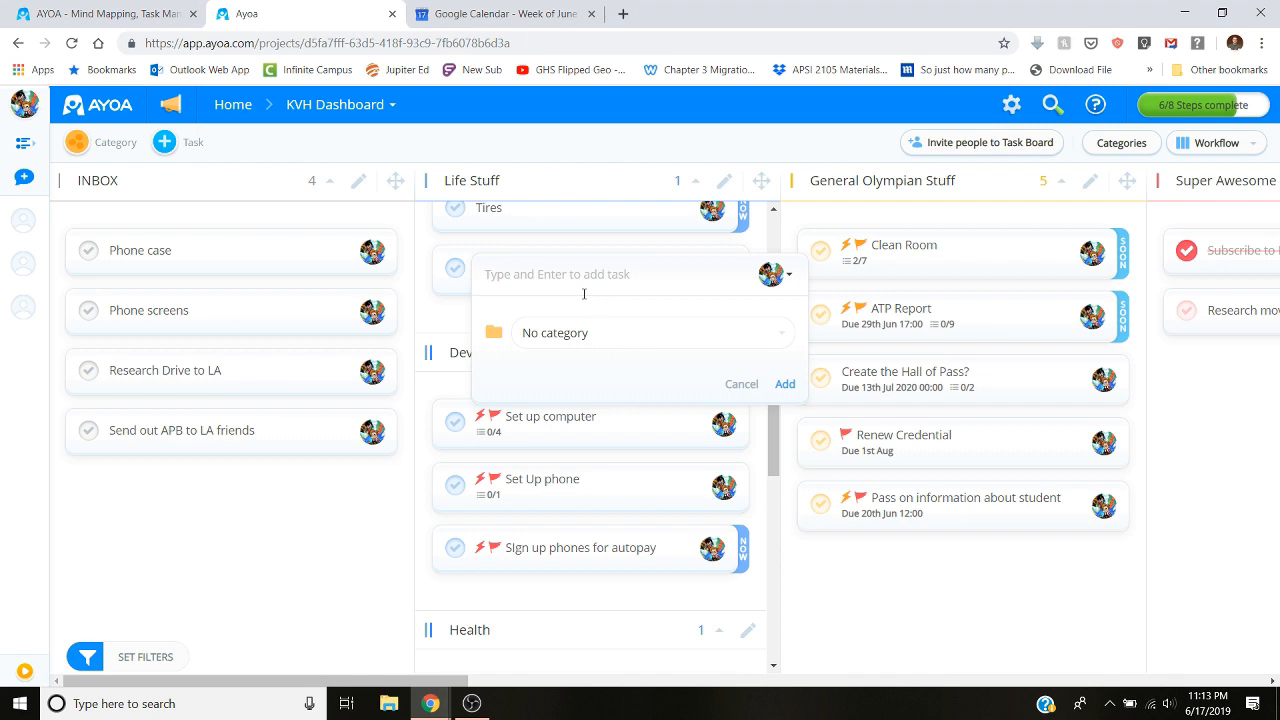
{"action": "type", "text": "Send b"}
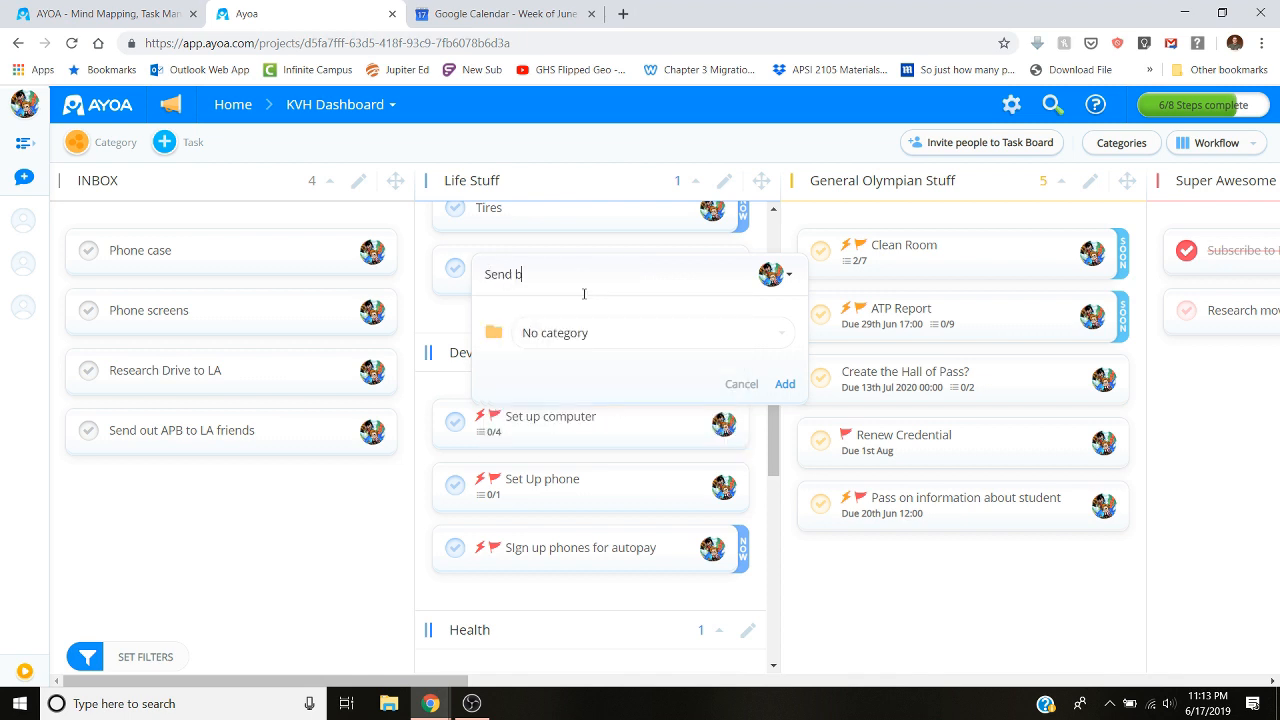
{"action": "type", "text": "ack old phone"}
{"action": "left_click", "coordinate": [675, 338]}
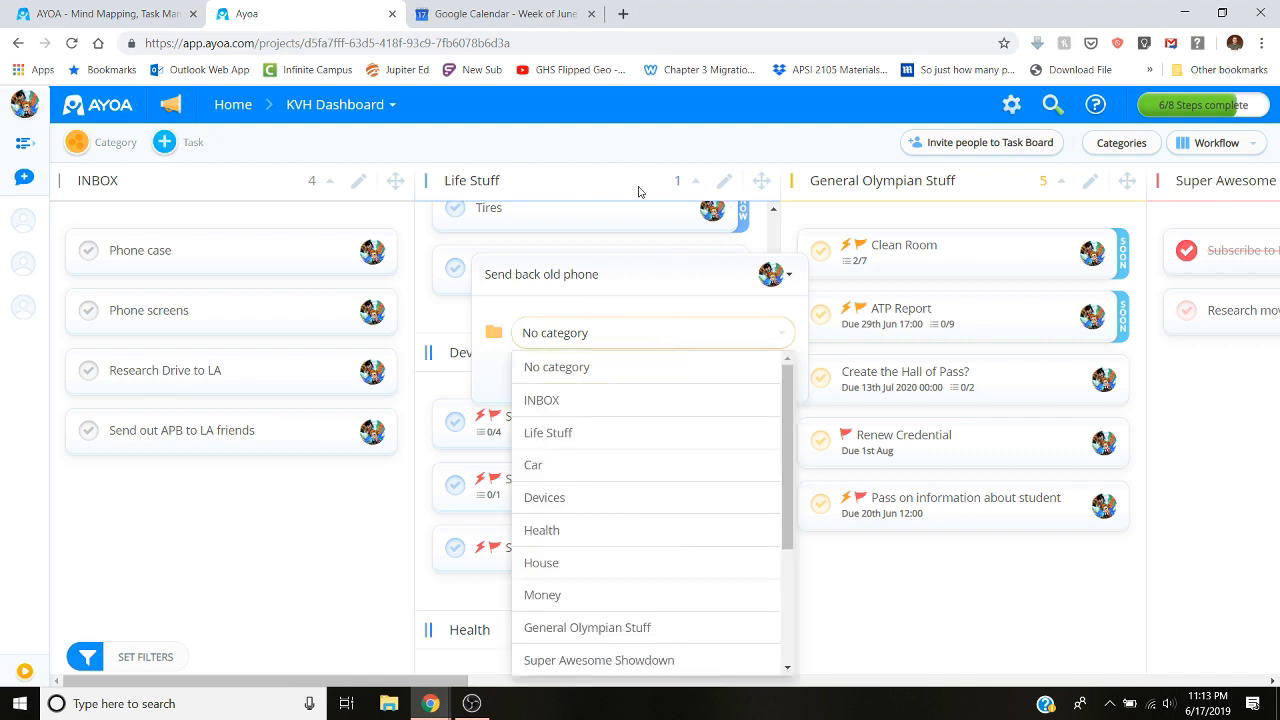
{"action": "mouse_move", "coordinate": [788, 413]}
{"action": "left_mouse_down"}
{"action": "mouse_move", "coordinate": [777, 512]}
{"action": "mouse_move", "coordinate": [780, 385]}
{"action": "left_mouse_up"}
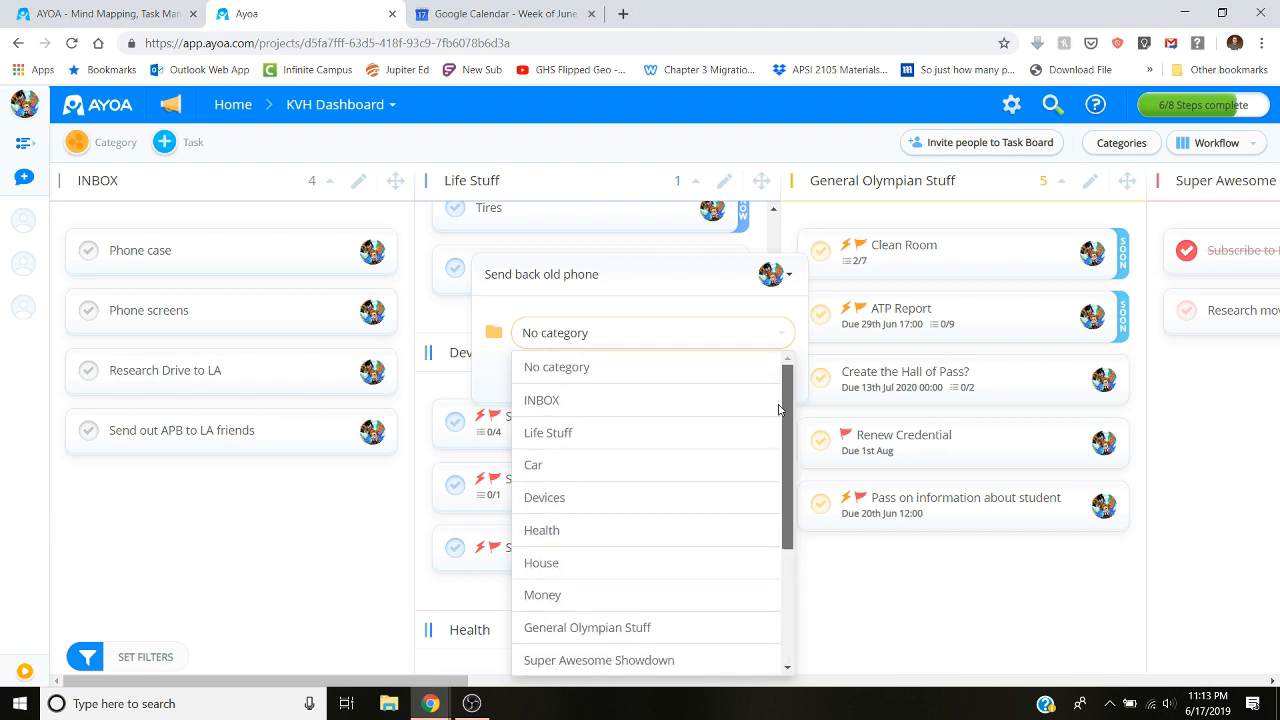
{"action": "left_click", "coordinate": [609, 498]}
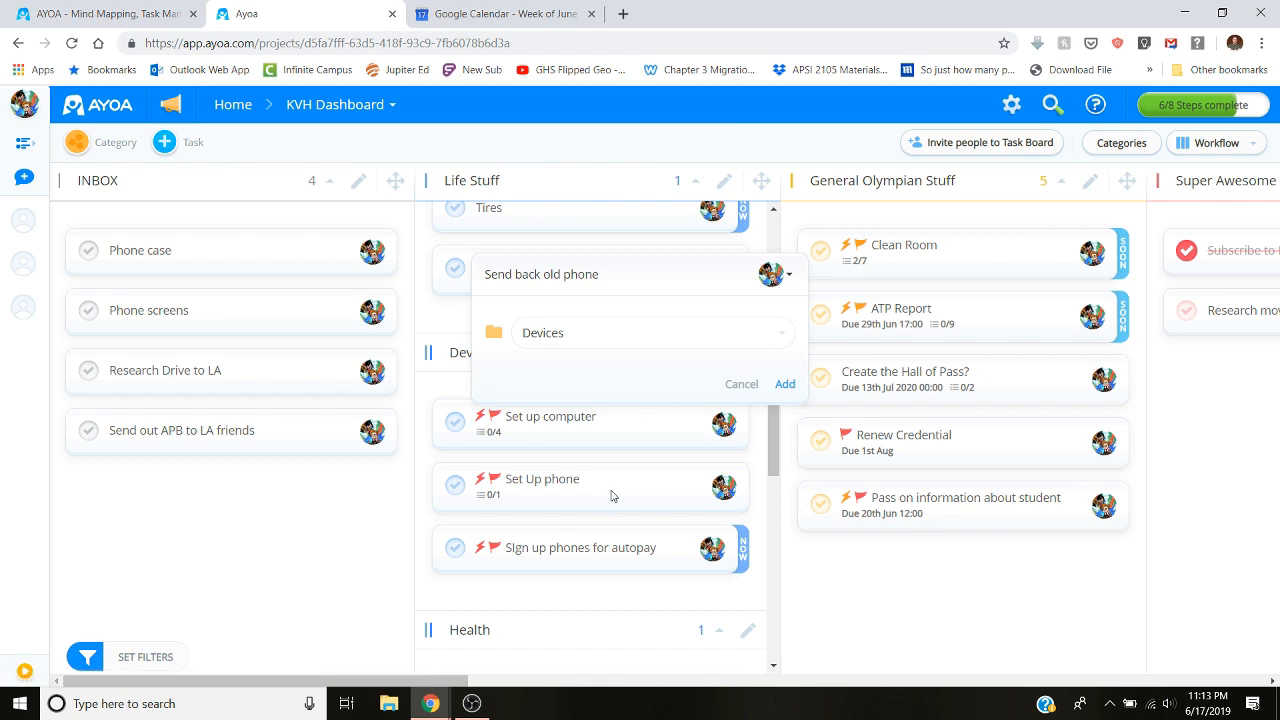
{"action": "left_click", "coordinate": [785, 386]}
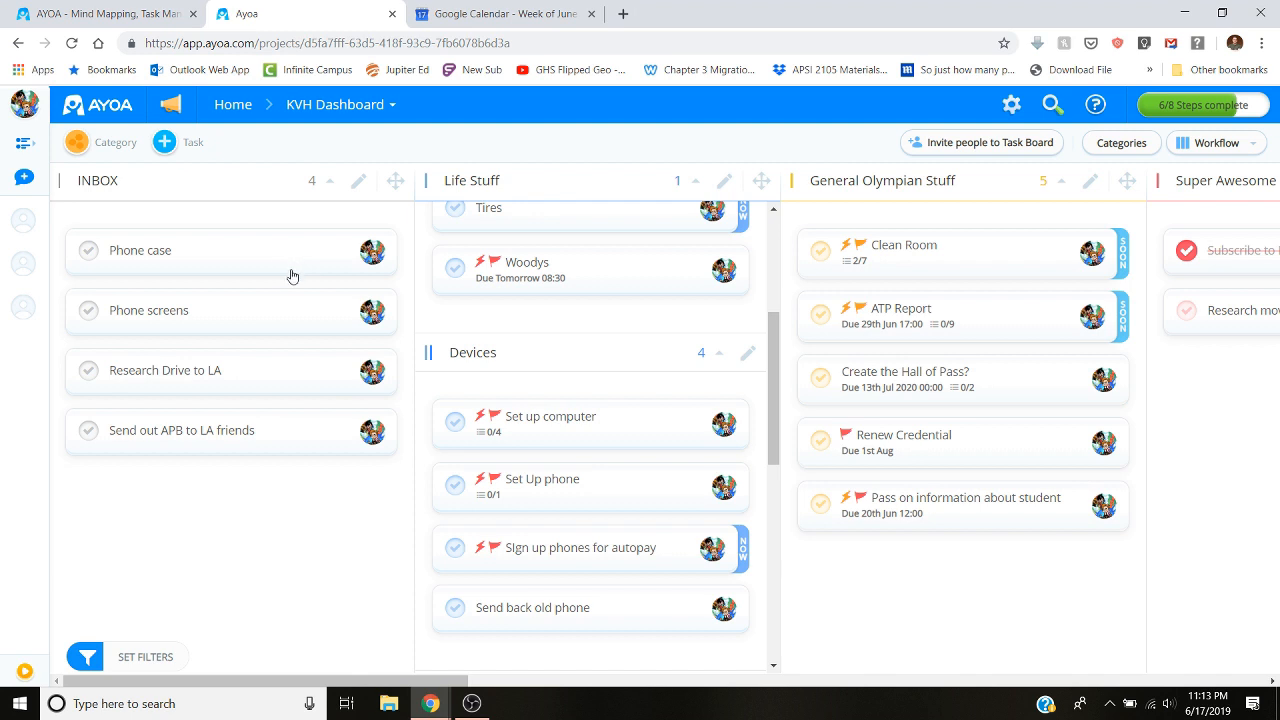
Step: Move the INBOX tasks Phone case and Phone screens into Devices, and Research Drive to LA into Life Stuff
{"action": "left_click_drag", "start_coordinate": [289, 274], "coordinate": [620, 566]}
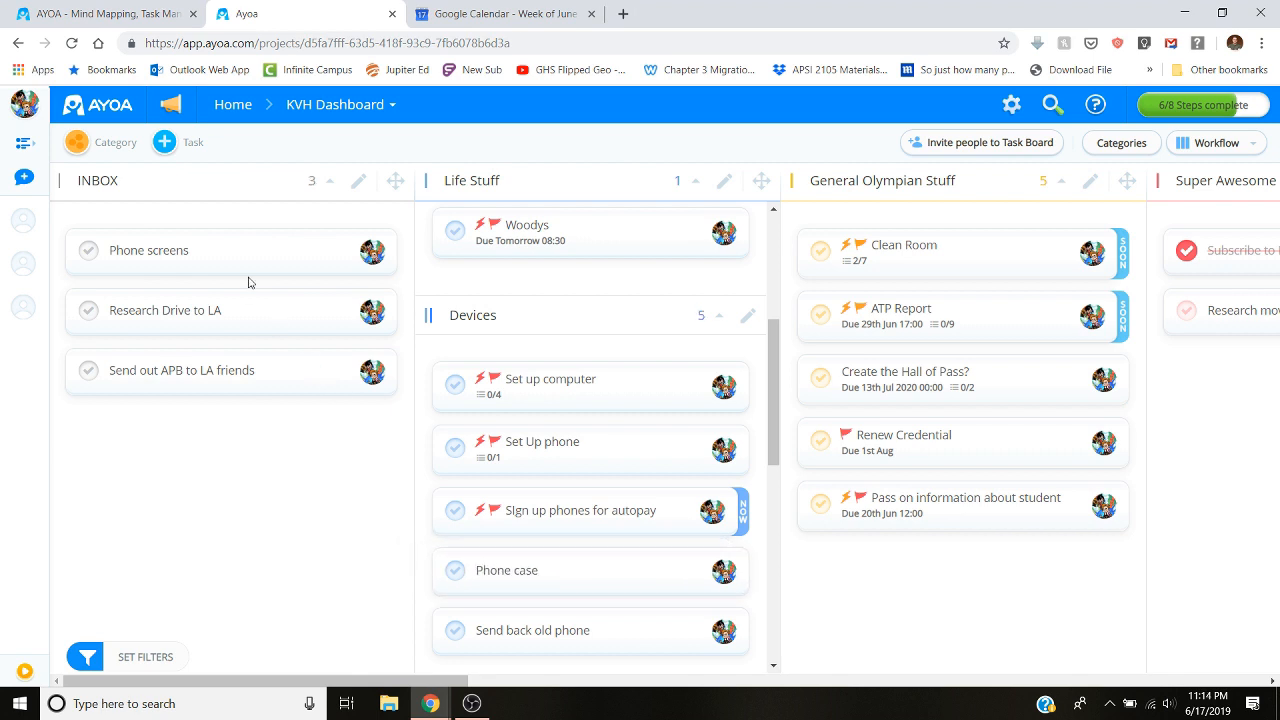
{"action": "left_click_drag", "start_coordinate": [246, 267], "coordinate": [603, 583]}
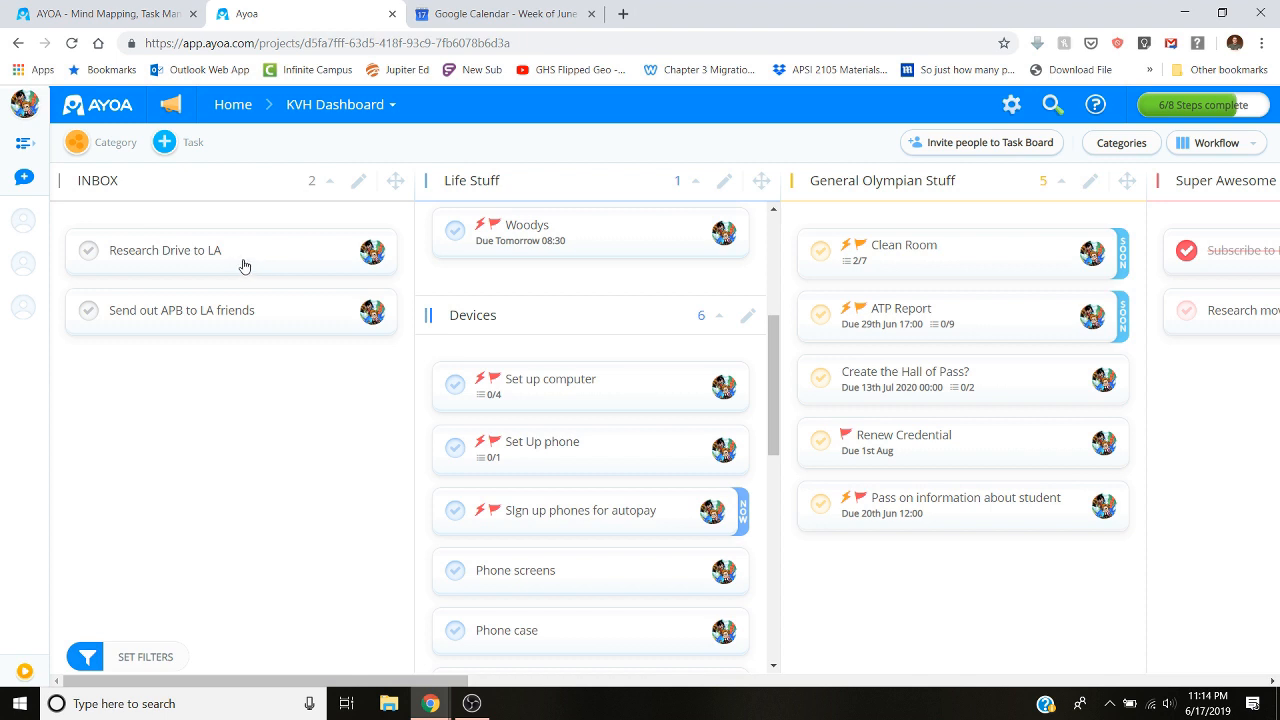
{"action": "left_click_drag", "start_coordinate": [244, 266], "coordinate": [601, 333]}
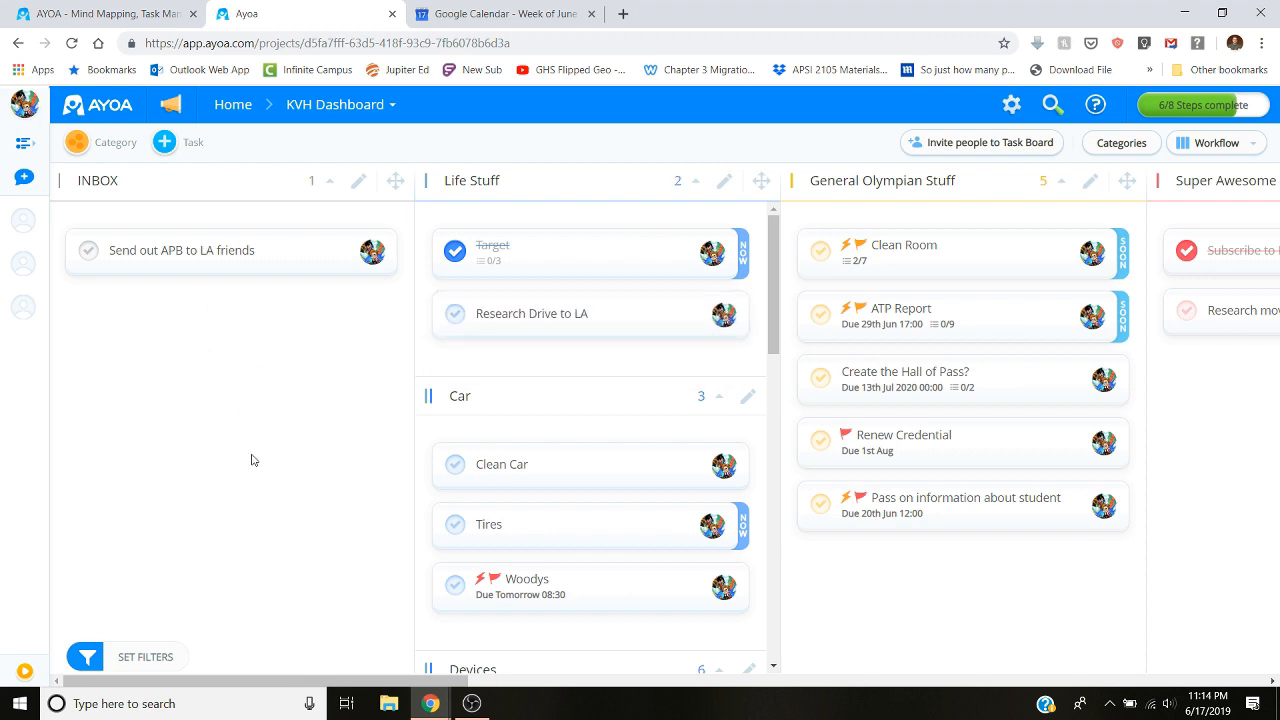
Step: Assign the "Send out APB to LA friends" task to Social Media with red urgency and orange importance
{"action": "left_click", "coordinate": [225, 262]}
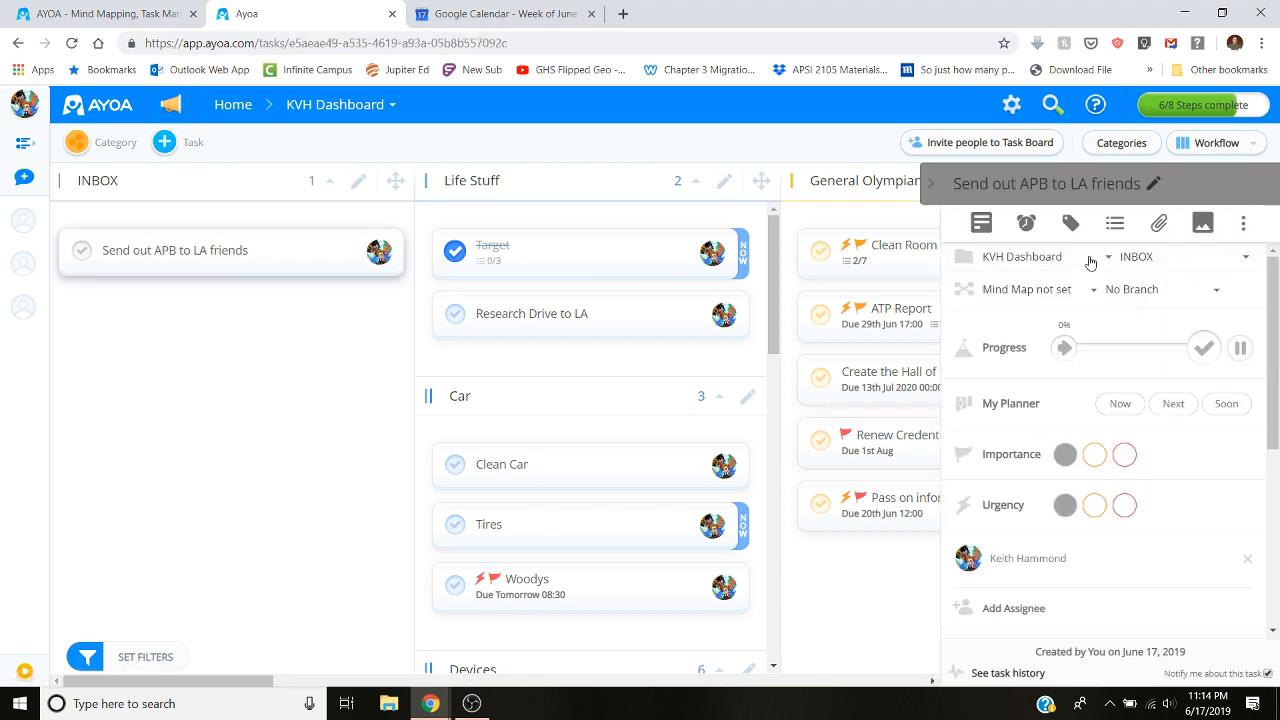
{"action": "left_click", "coordinate": [1229, 262]}
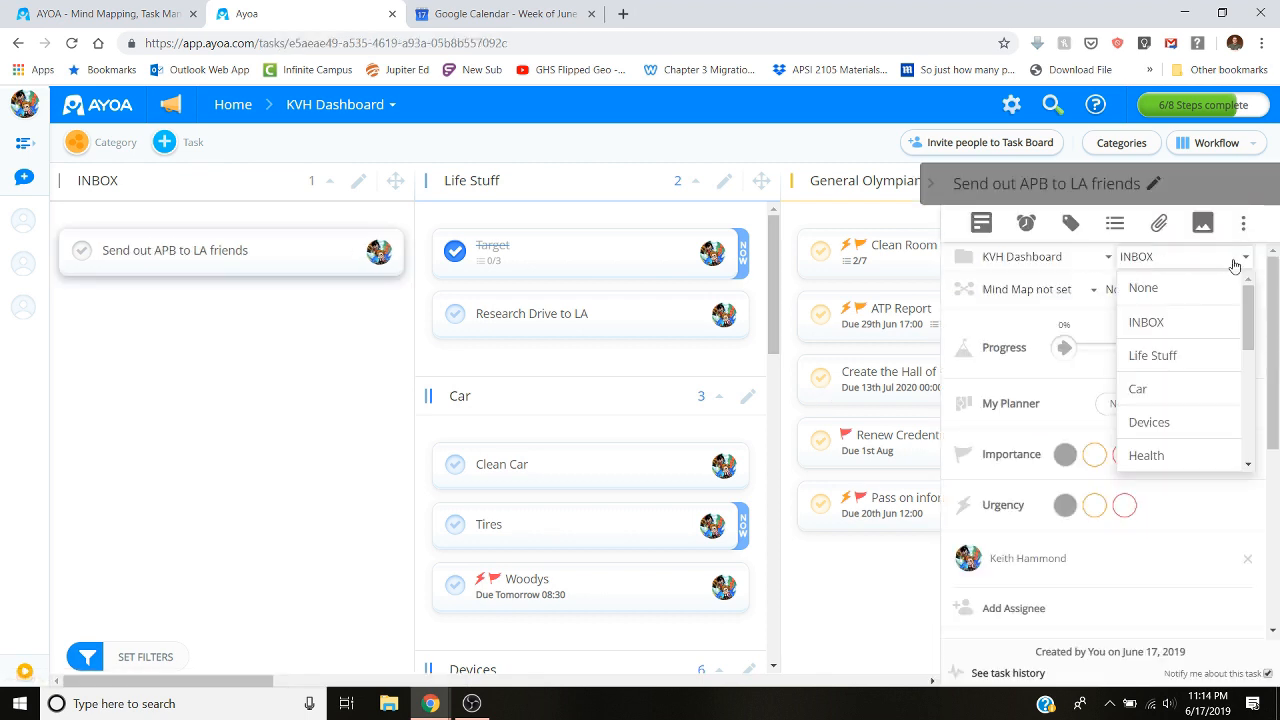
{"action": "left_click_drag", "start_coordinate": [1251, 313], "coordinate": [1231, 387]}
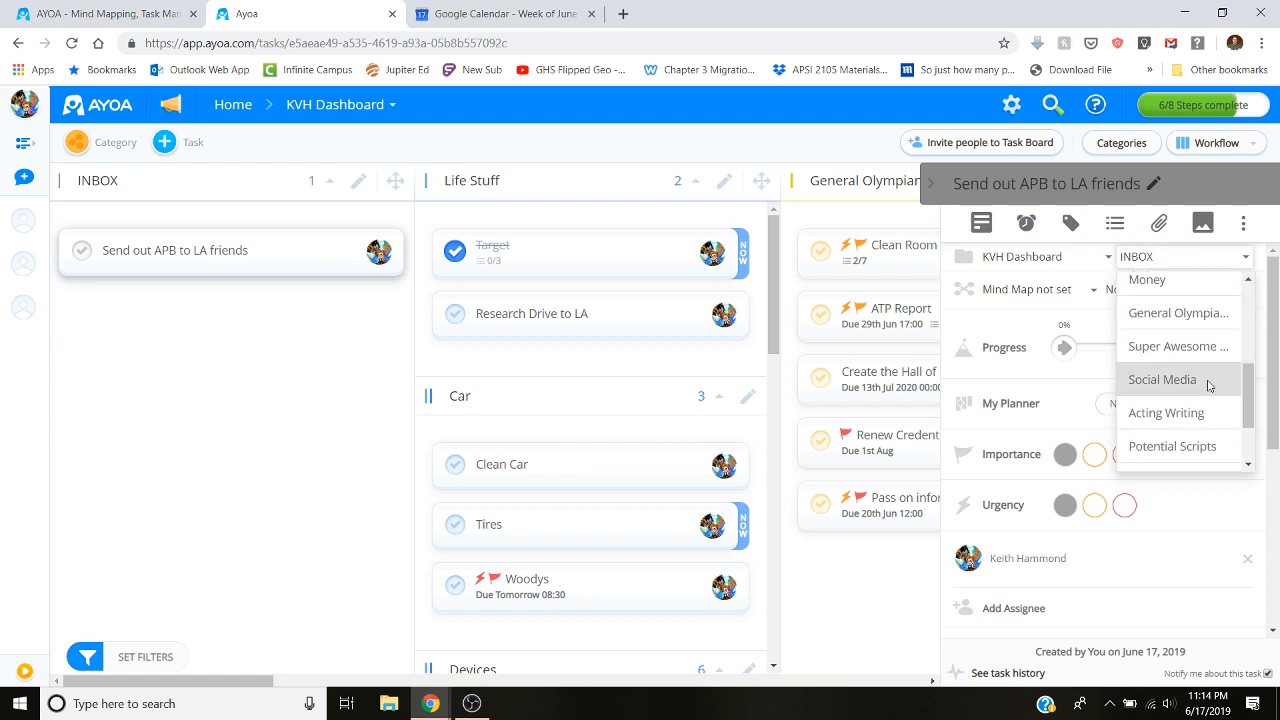
{"action": "left_click", "coordinate": [1209, 386]}
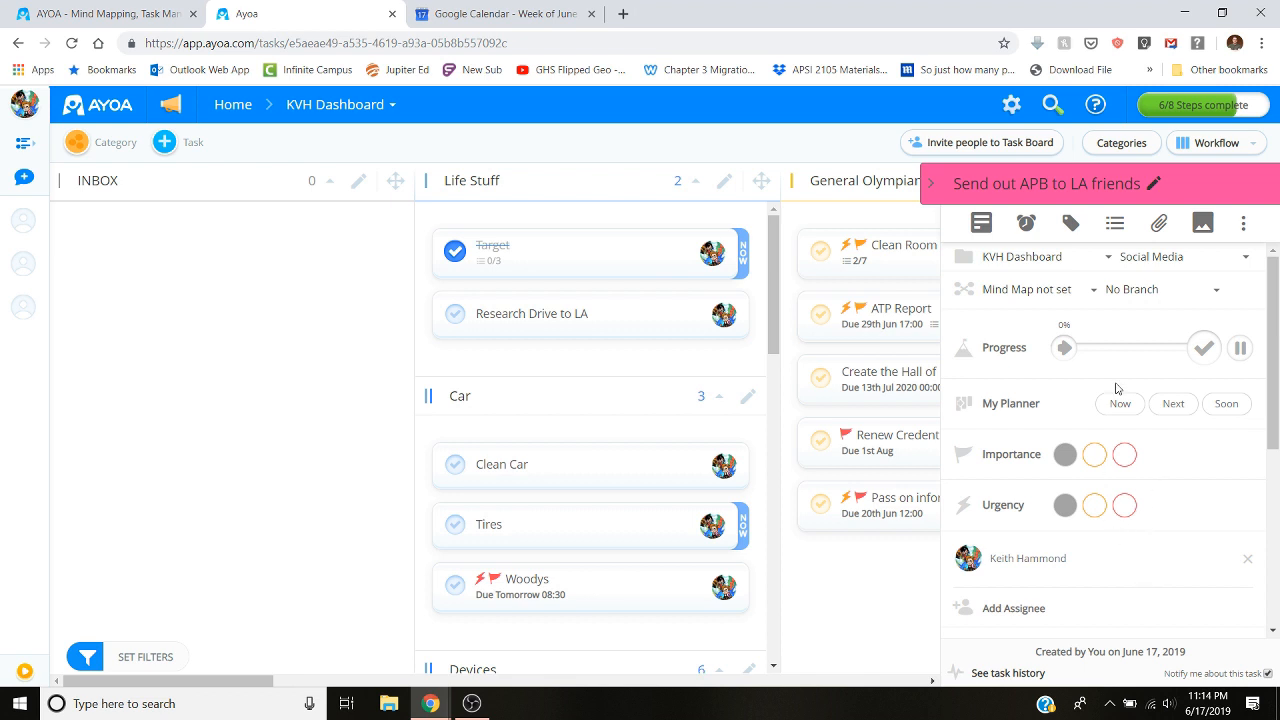
{"action": "left_click", "coordinate": [1125, 505]}
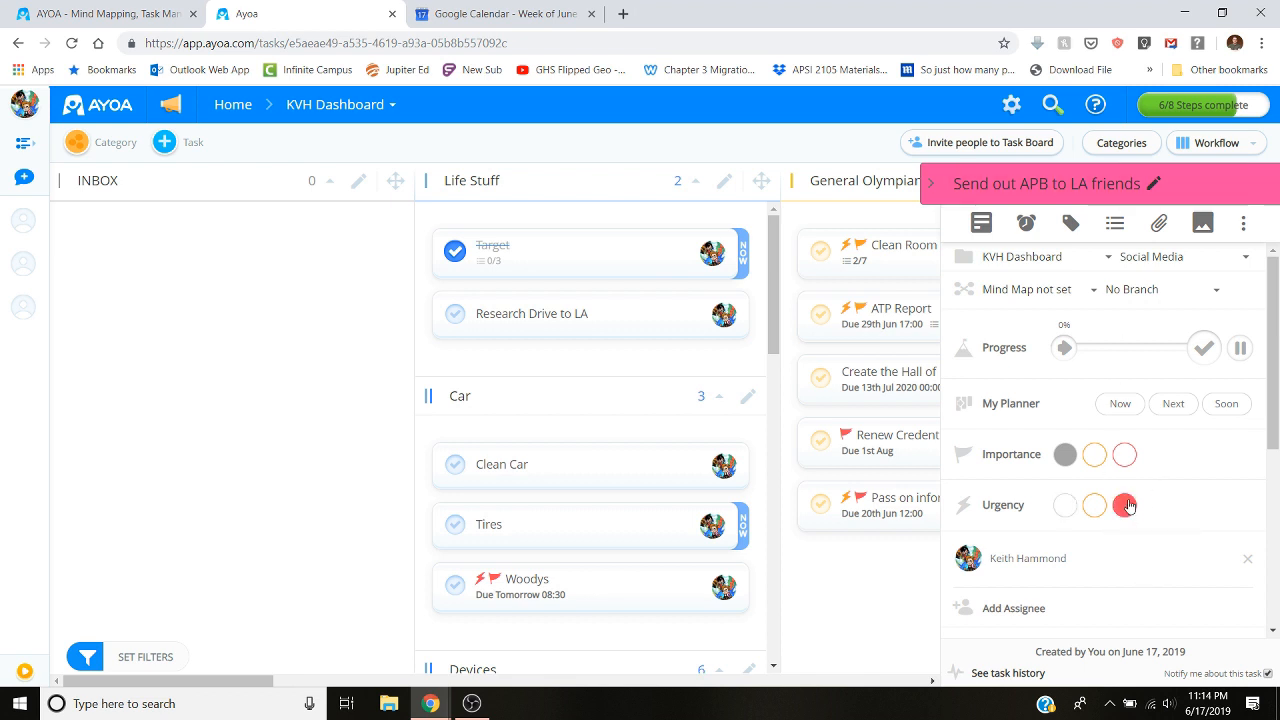
{"action": "left_click", "coordinate": [1095, 455]}
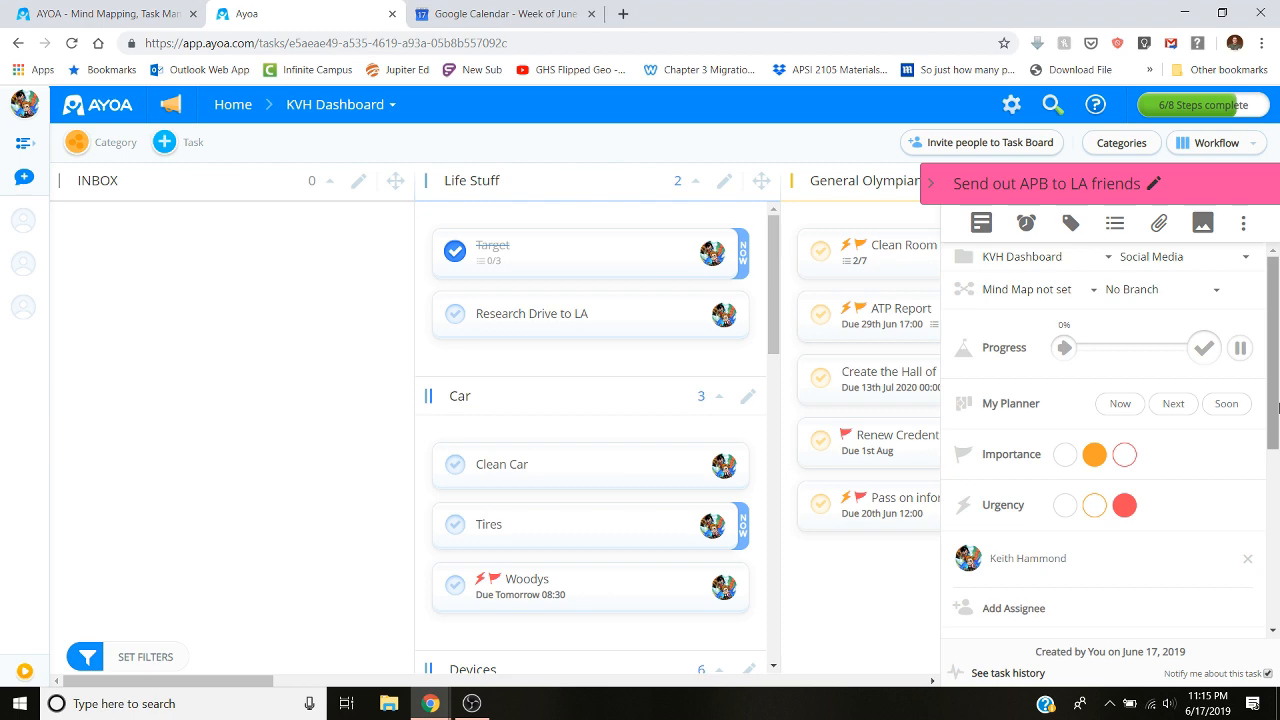
Step: Set the "Send out APB to LA friends" task's due date to 19 June 2019 at 12:00 and close its details
{"action": "left_click_drag", "start_coordinate": [1276, 400], "coordinate": [1262, 520]}
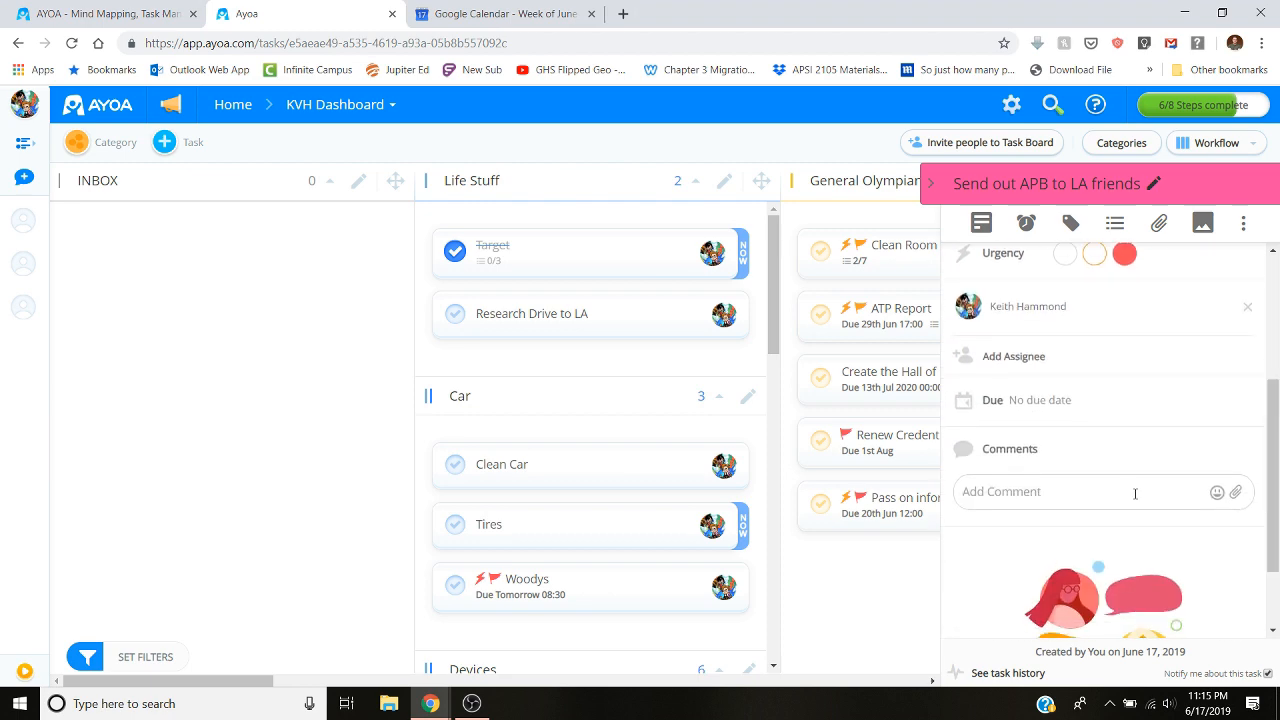
{"action": "left_click", "coordinate": [1055, 410]}
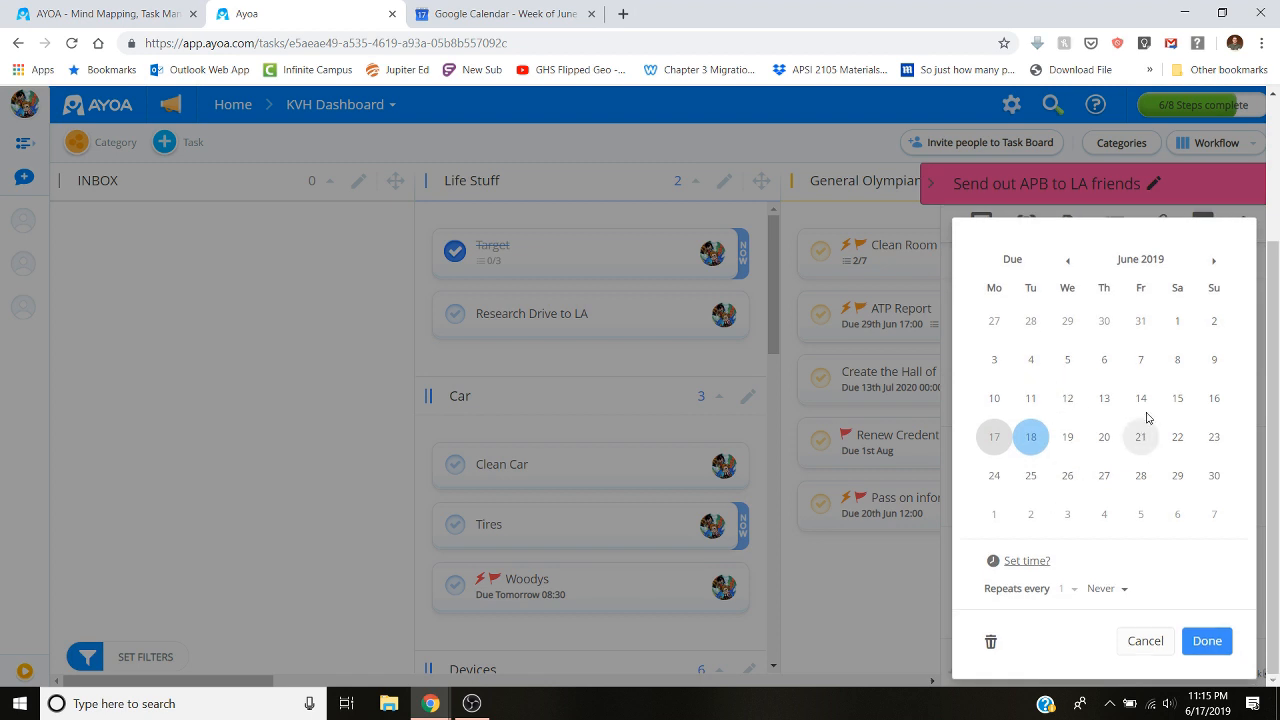
{"action": "left_click", "coordinate": [1081, 440]}
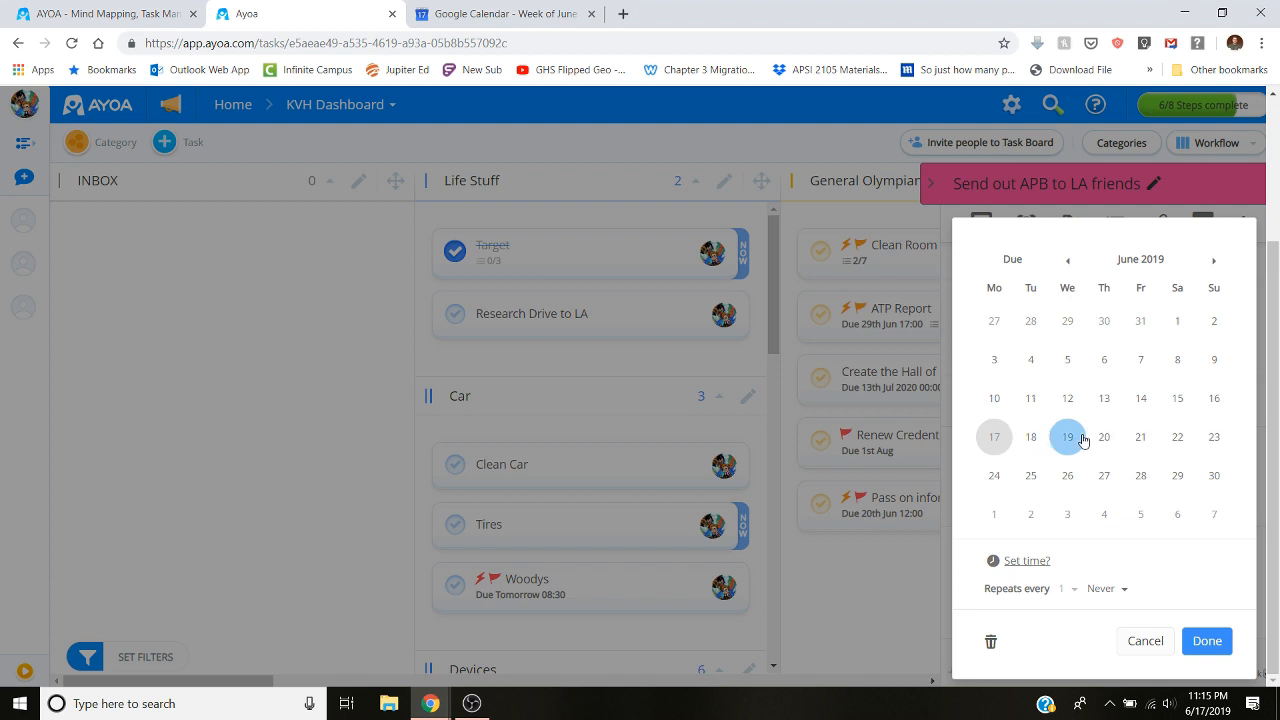
{"action": "left_click", "coordinate": [1035, 568]}
{"action": "left_click", "coordinate": [1011, 564]}
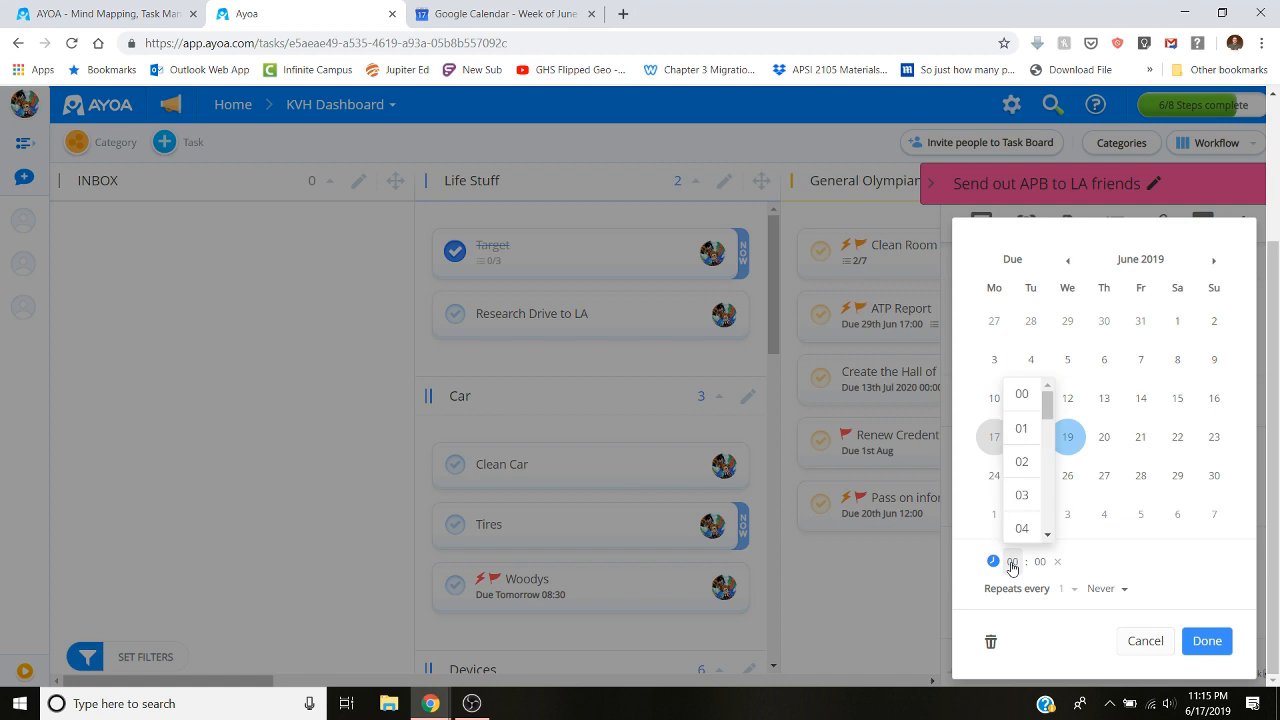
{"action": "left_click_drag", "start_coordinate": [1047, 405], "coordinate": [1047, 475]}
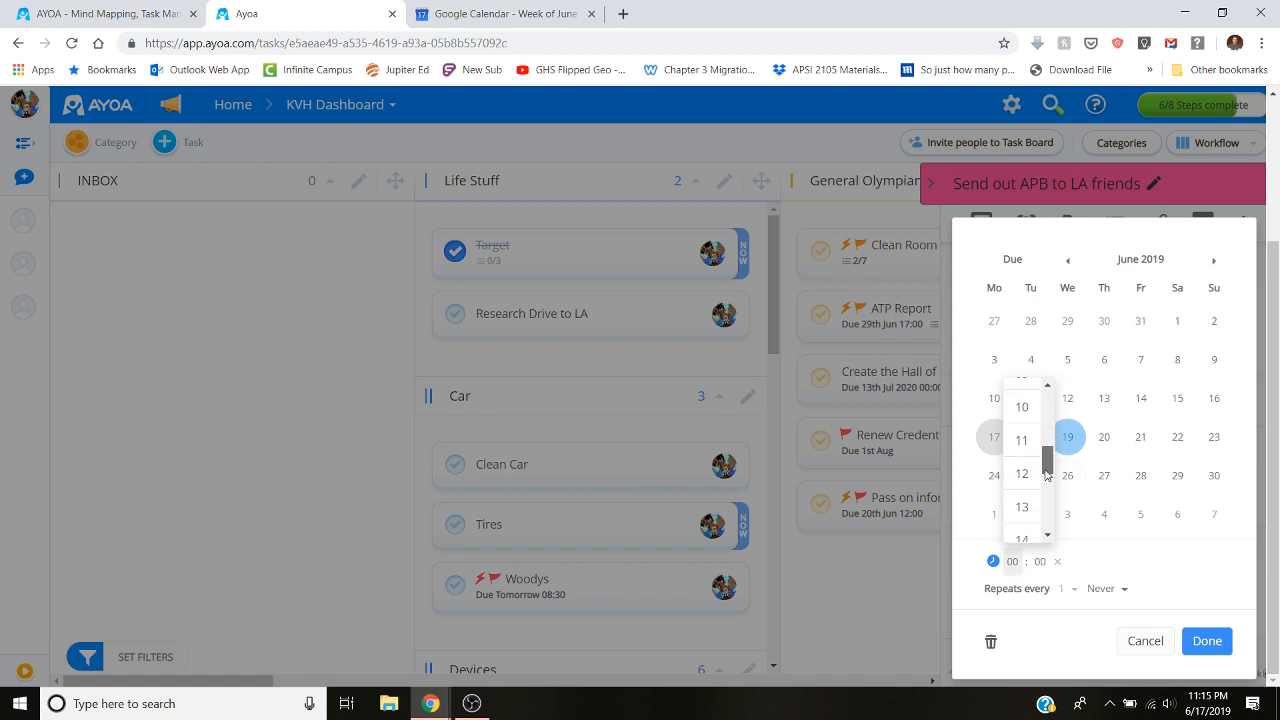
{"action": "left_click", "coordinate": [1022, 473]}
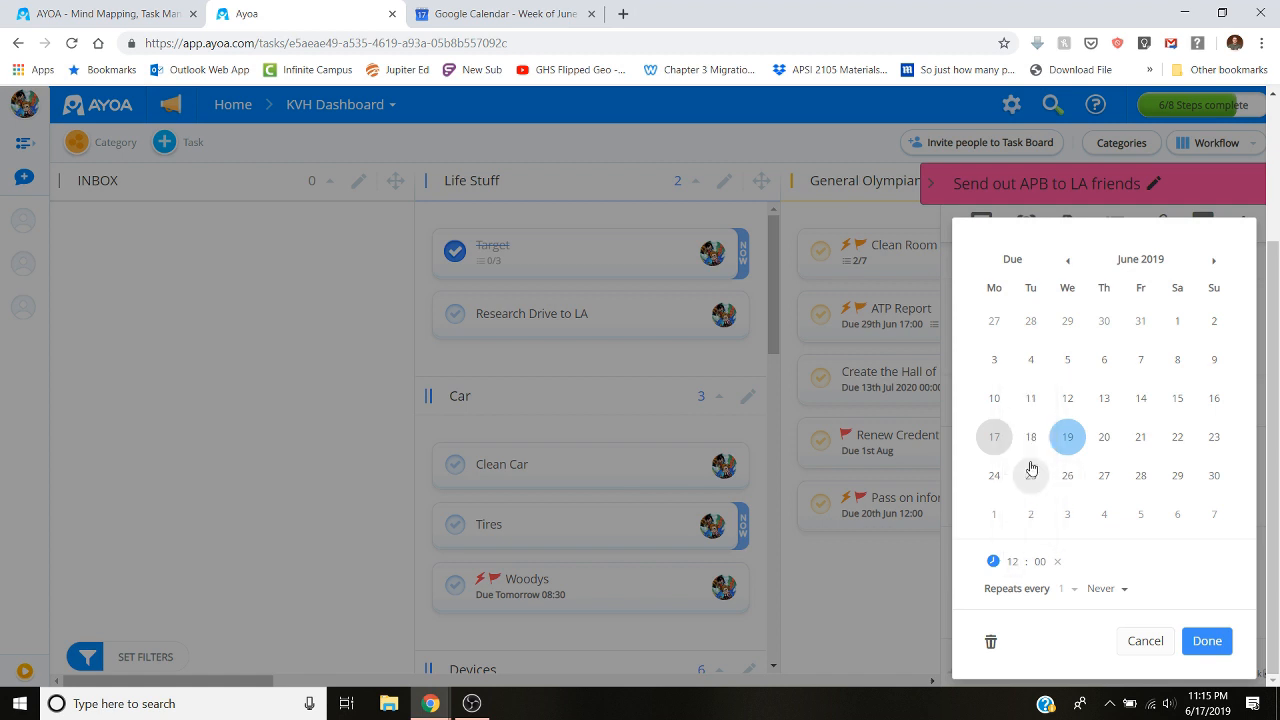
{"action": "left_click", "coordinate": [1222, 650]}
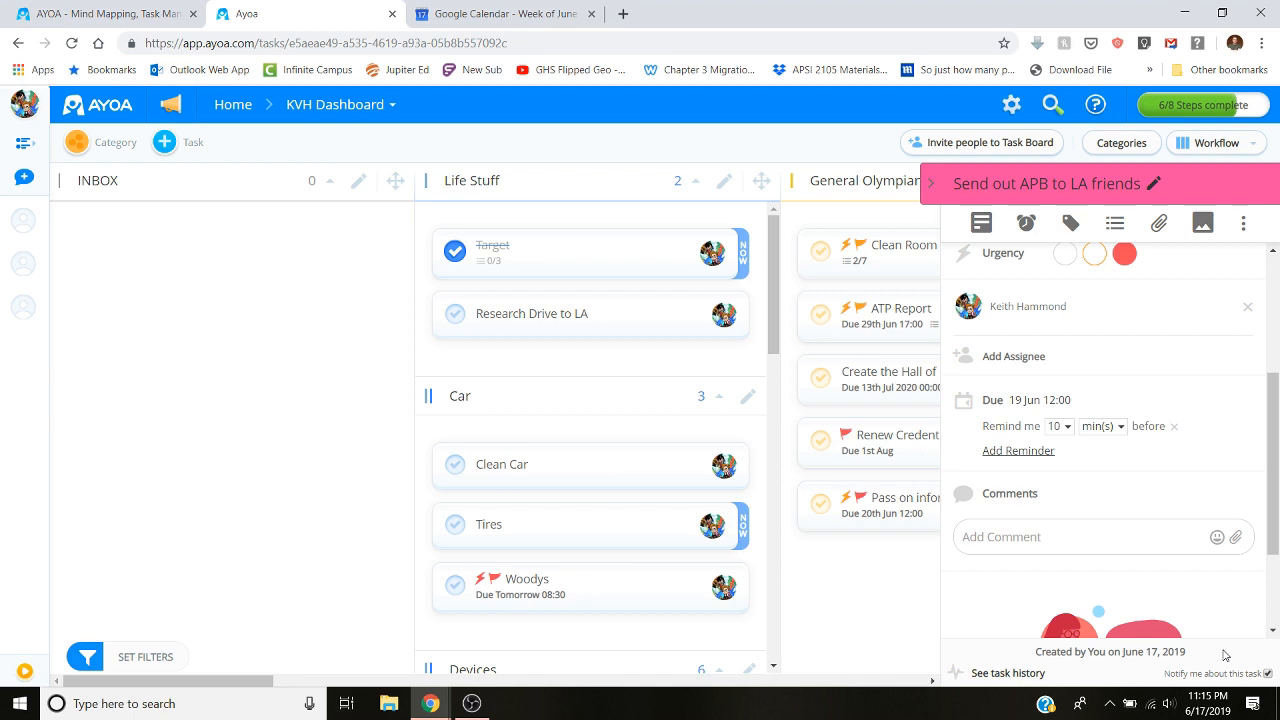
{"action": "left_click", "coordinate": [931, 182]}
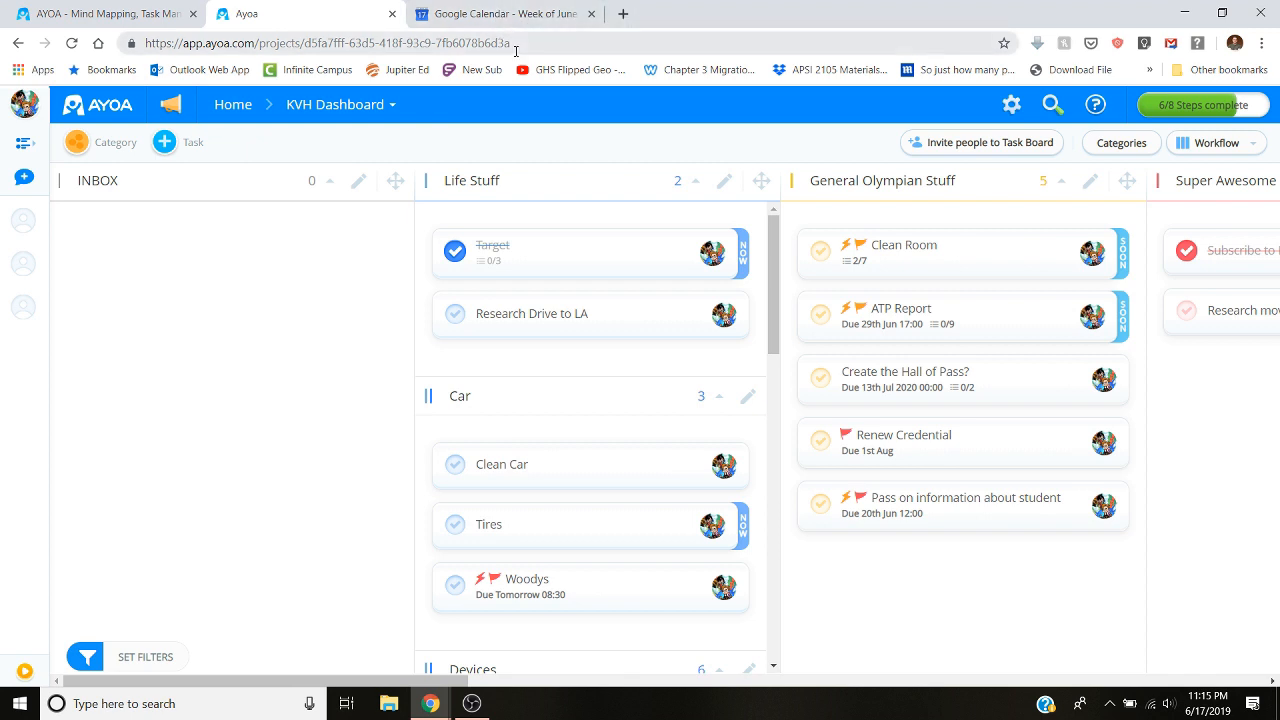
Step: Check the week's synced tasks in Google Calendar, and return to Ayoa to switch the board to Urgency Lists view
{"action": "left_click", "coordinate": [504, 20]}
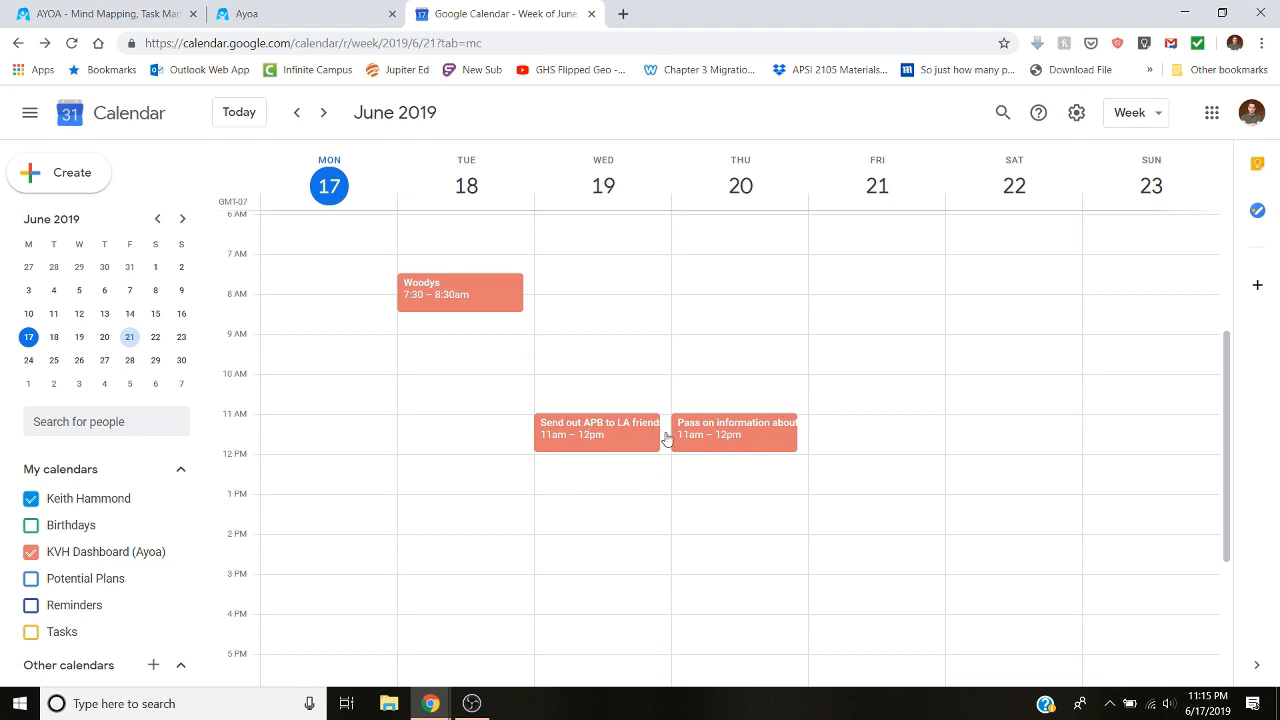
{"action": "left_click", "coordinate": [287, 8]}
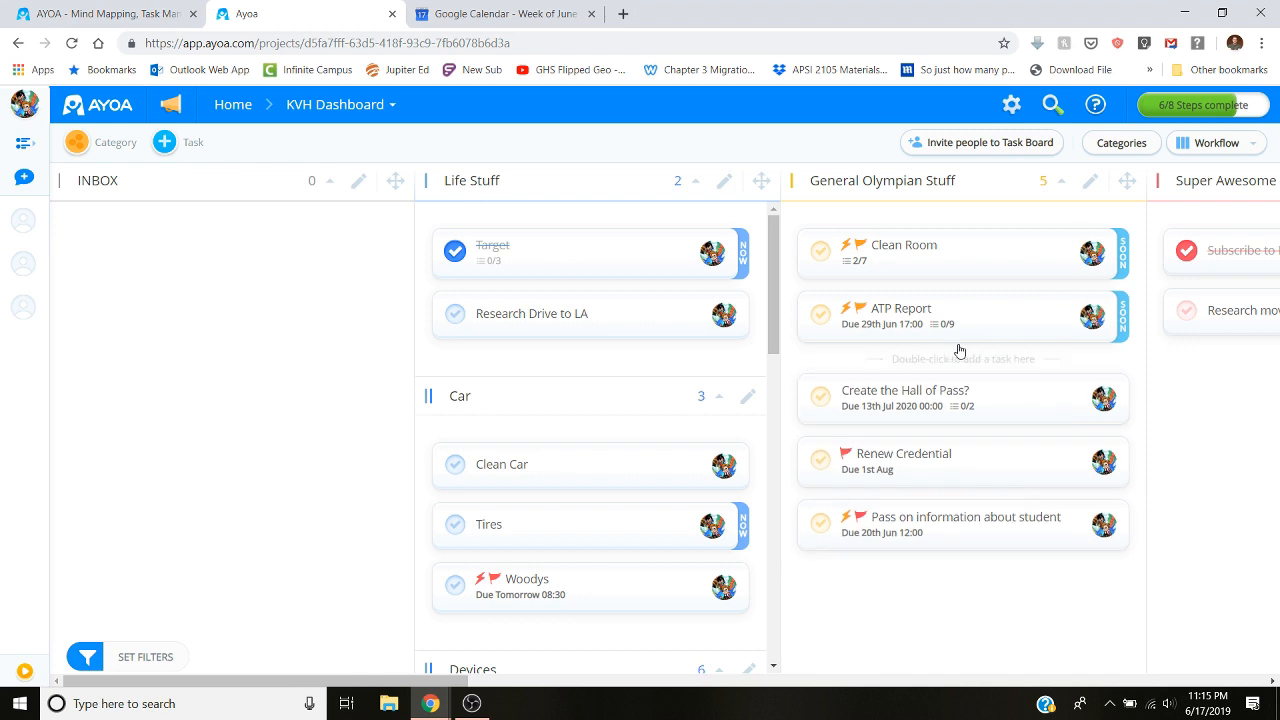
{"action": "left_click", "coordinate": [1236, 148]}
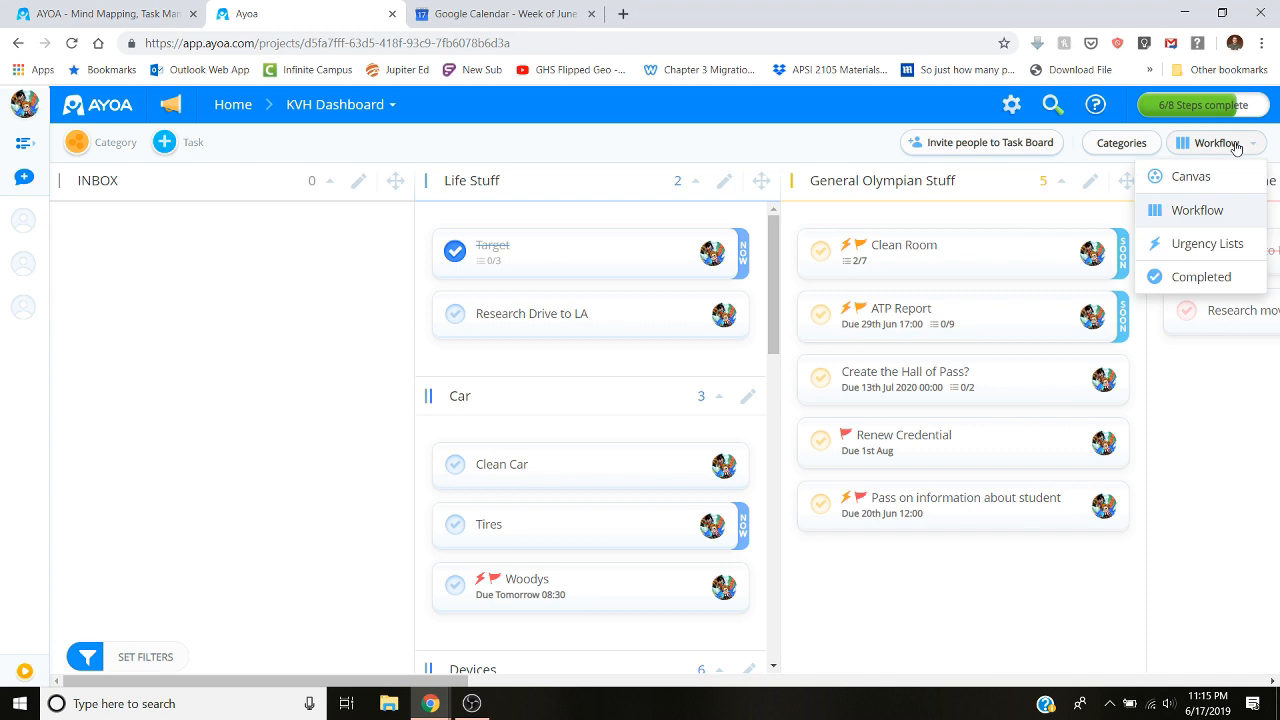
{"action": "left_click", "coordinate": [1214, 247]}
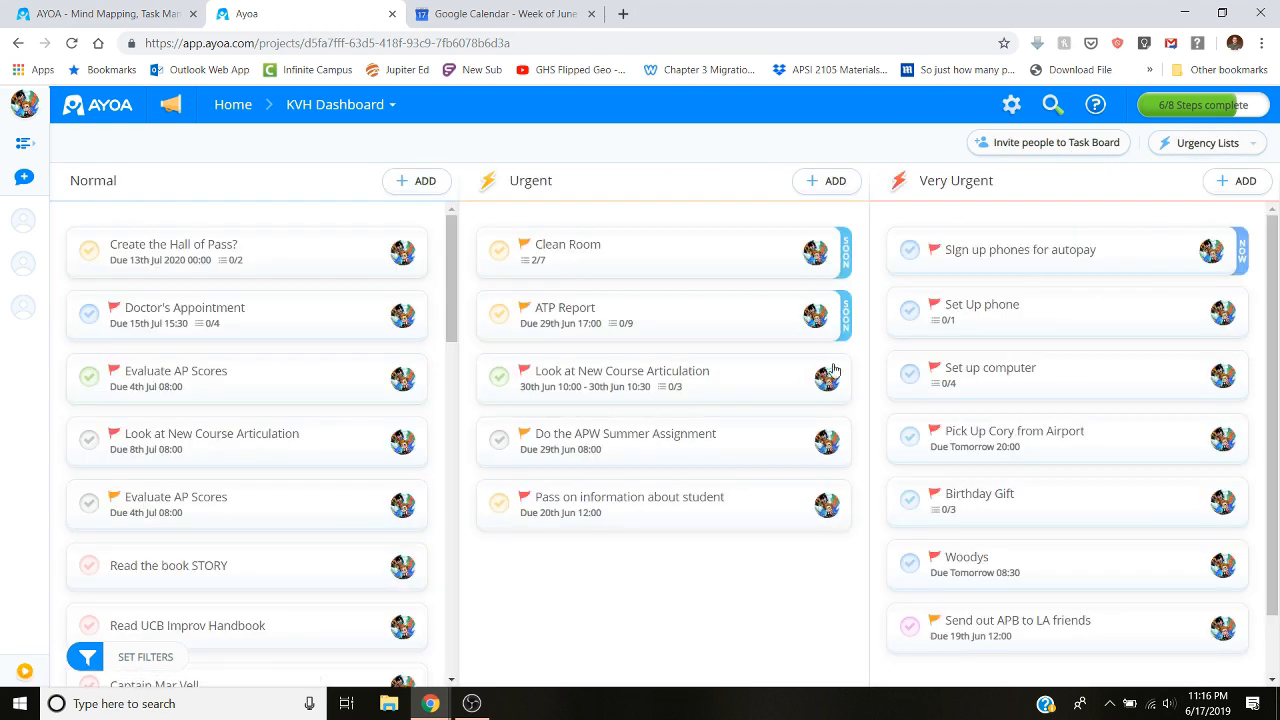
Step: Mark the very urgent "Sign up phones for autopay" task as completed, congratulate yourself on it and close its details
{"action": "left_click", "coordinate": [1151, 262]}
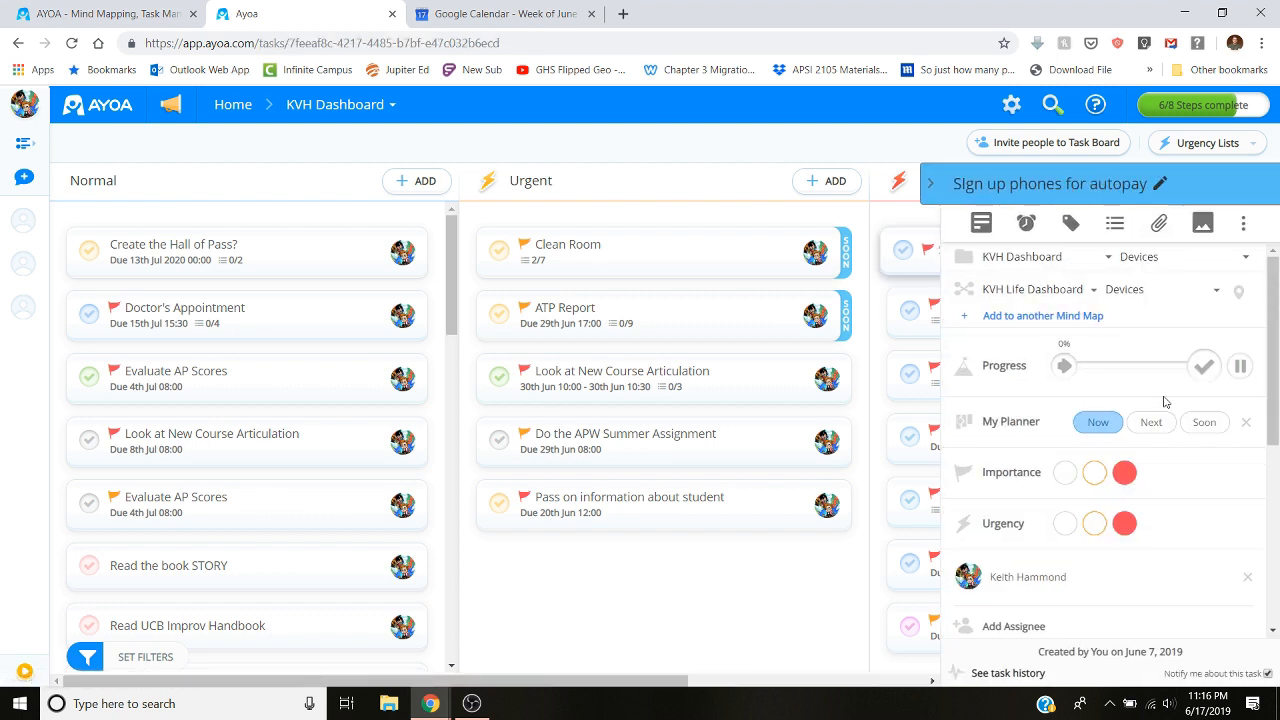
{"action": "left_click", "coordinate": [1202, 370]}
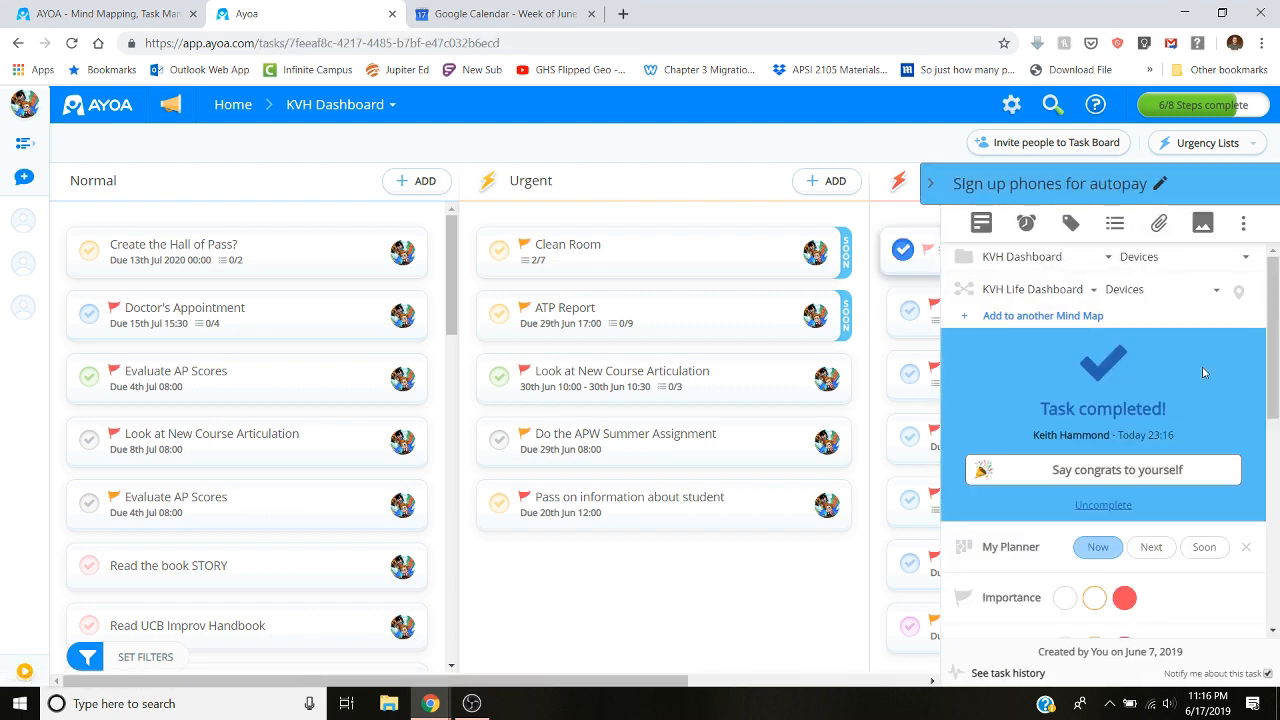
{"action": "left_click", "coordinate": [1098, 481]}
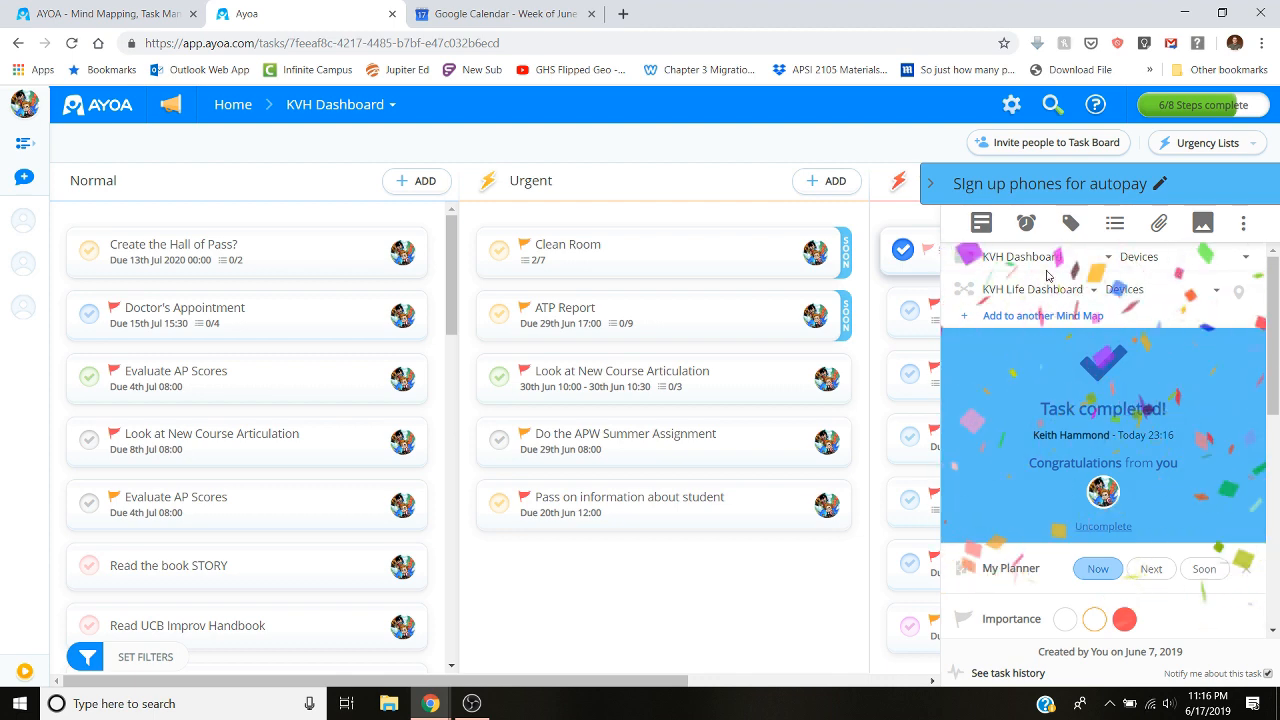
{"action": "left_click", "coordinate": [931, 184]}
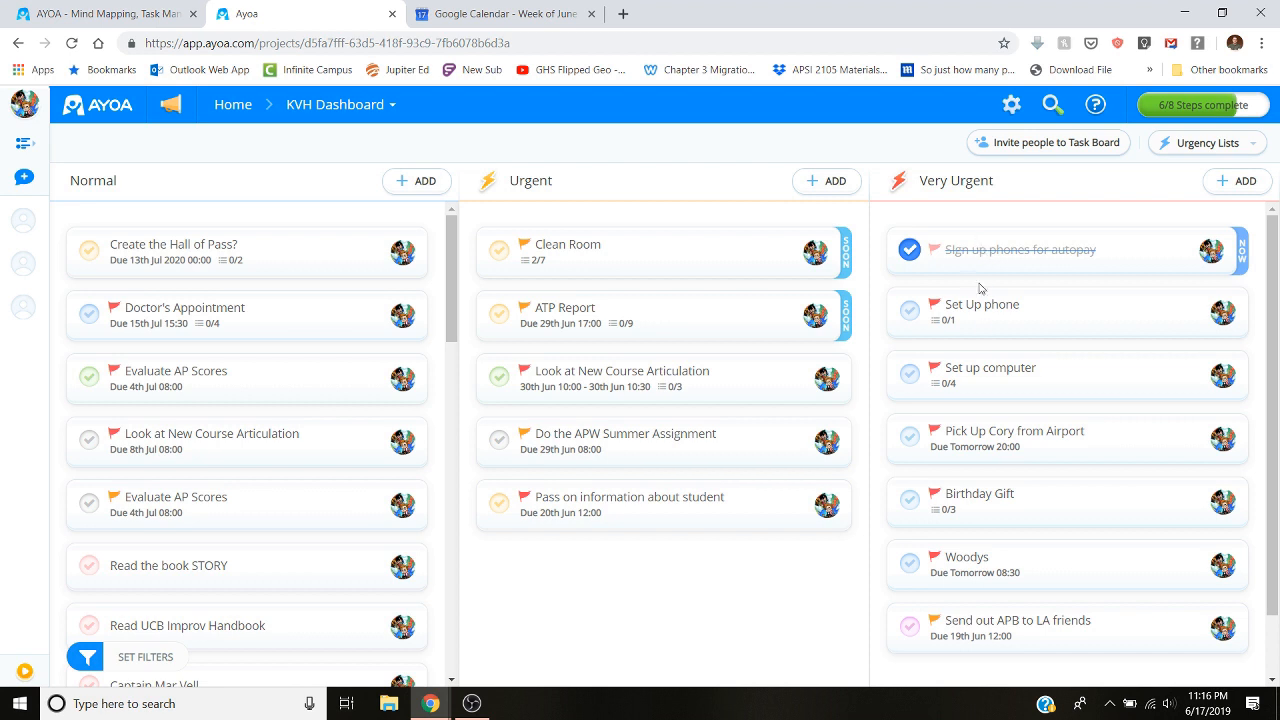
Step: Mark the very urgent "Set Up phone" task as completed and close its details
{"action": "left_click", "coordinate": [1078, 333]}
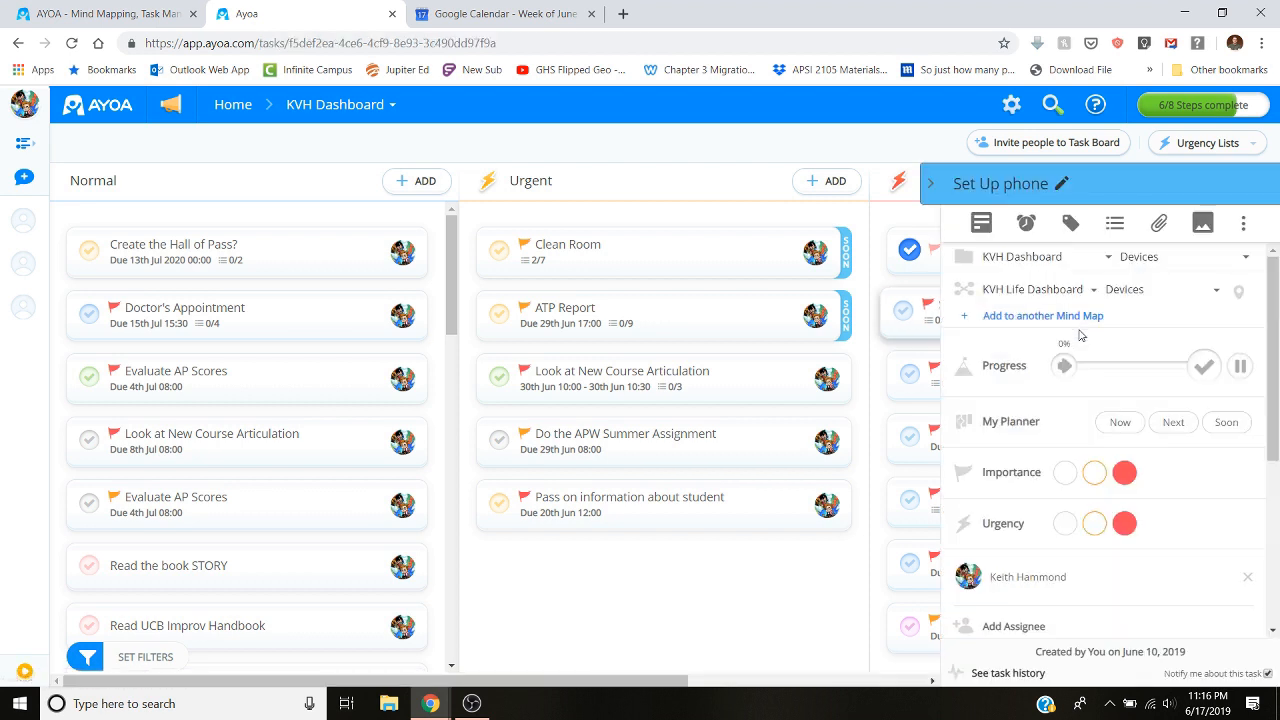
{"action": "left_click", "coordinate": [1212, 380]}
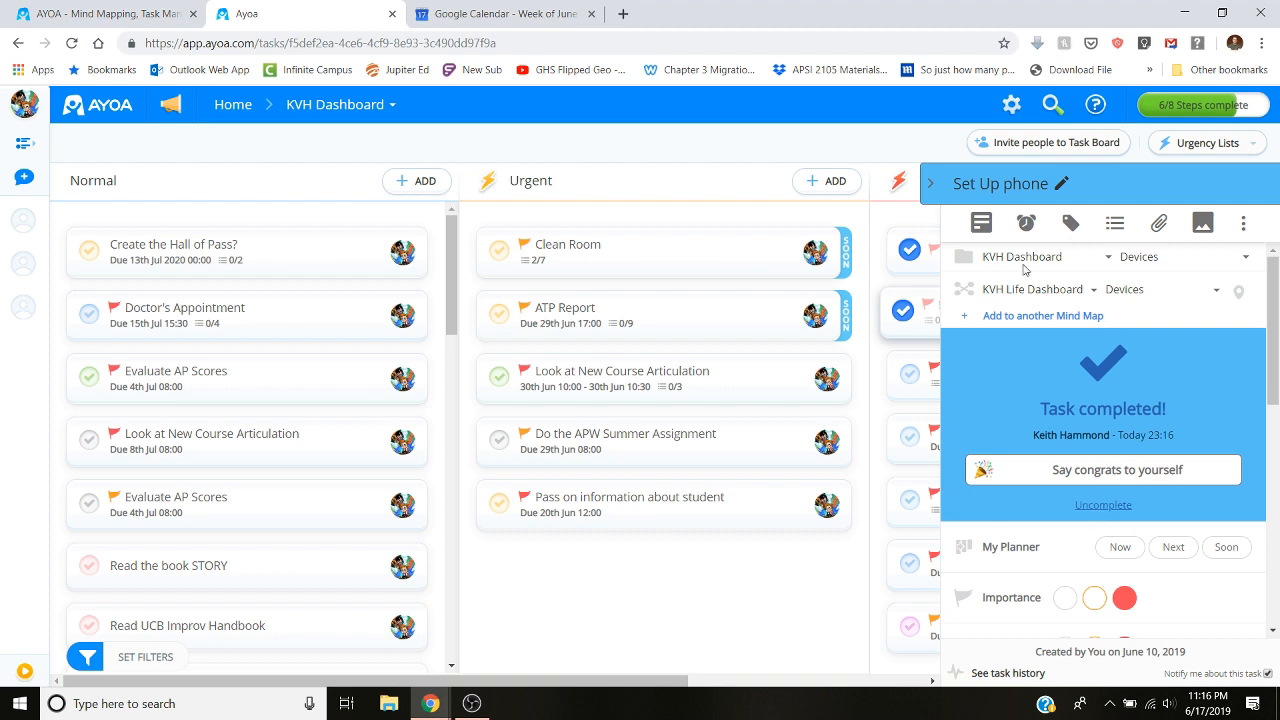
{"action": "left_click", "coordinate": [930, 183]}
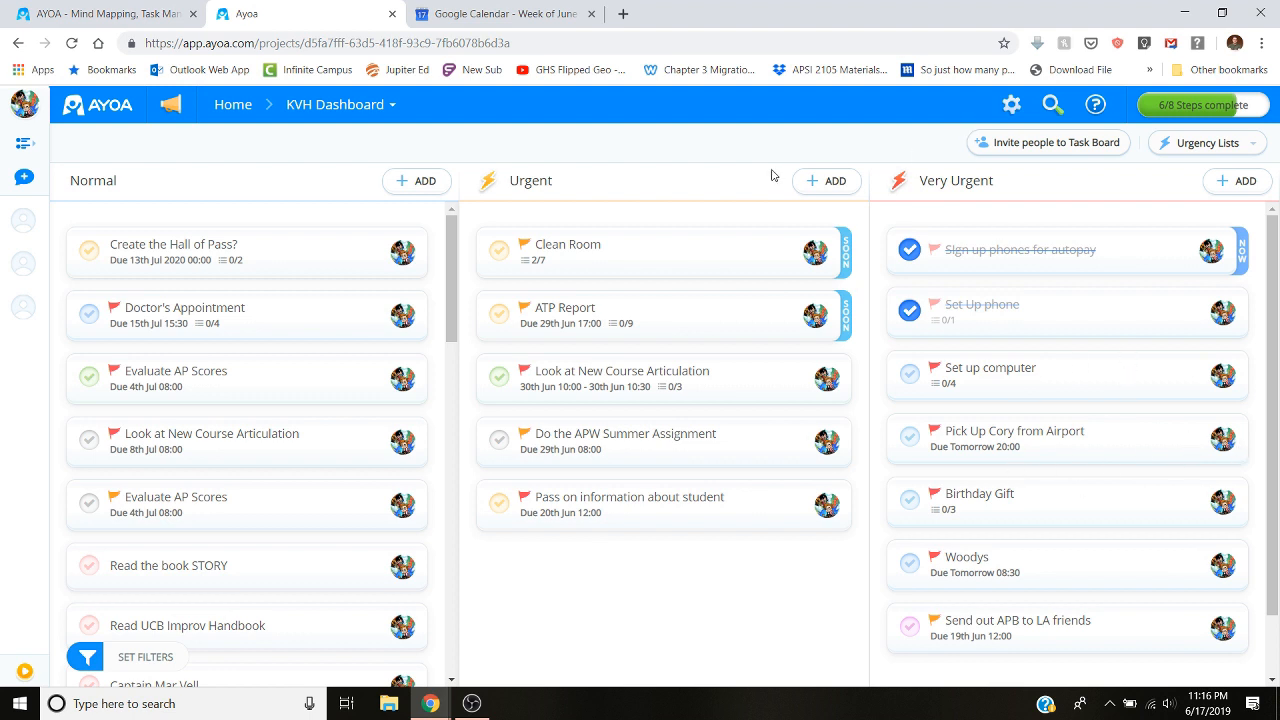
Step: Open the full My Planner from the home page, mark the "Tires" task under Now as completed and close its details
{"action": "left_click", "coordinate": [352, 108]}
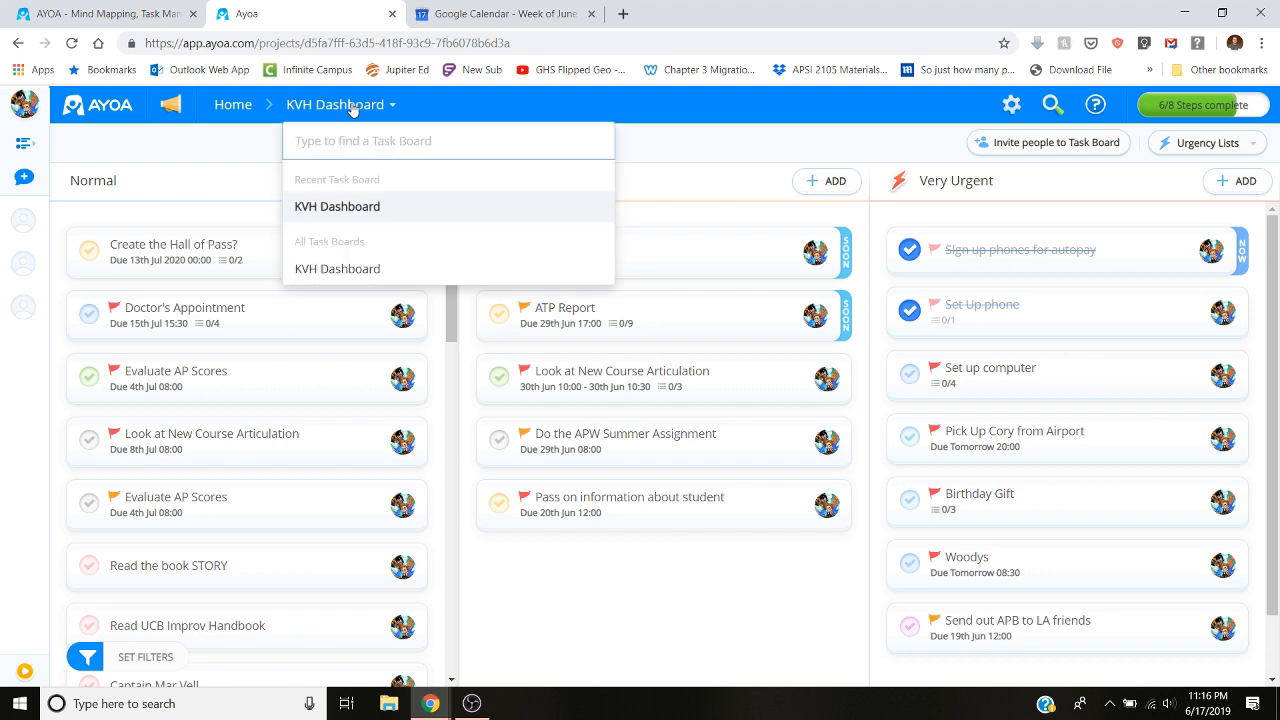
{"action": "left_click", "coordinate": [233, 104]}
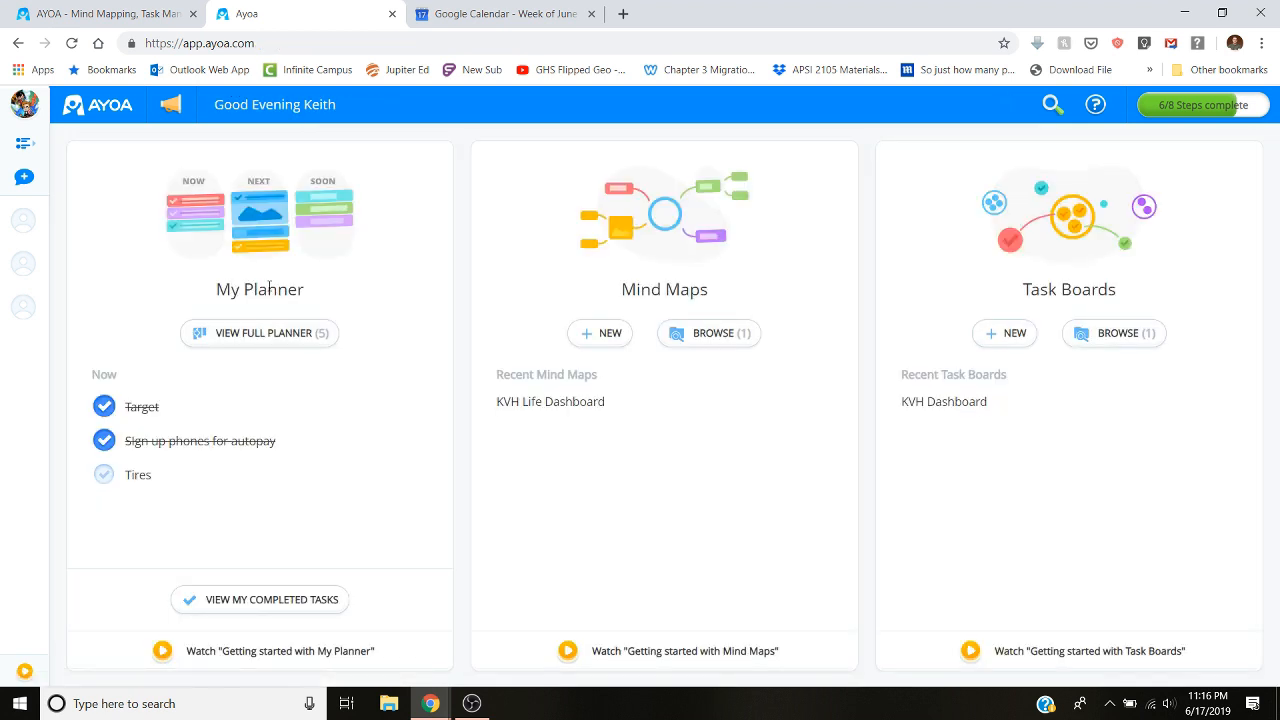
{"action": "left_click", "coordinate": [268, 345]}
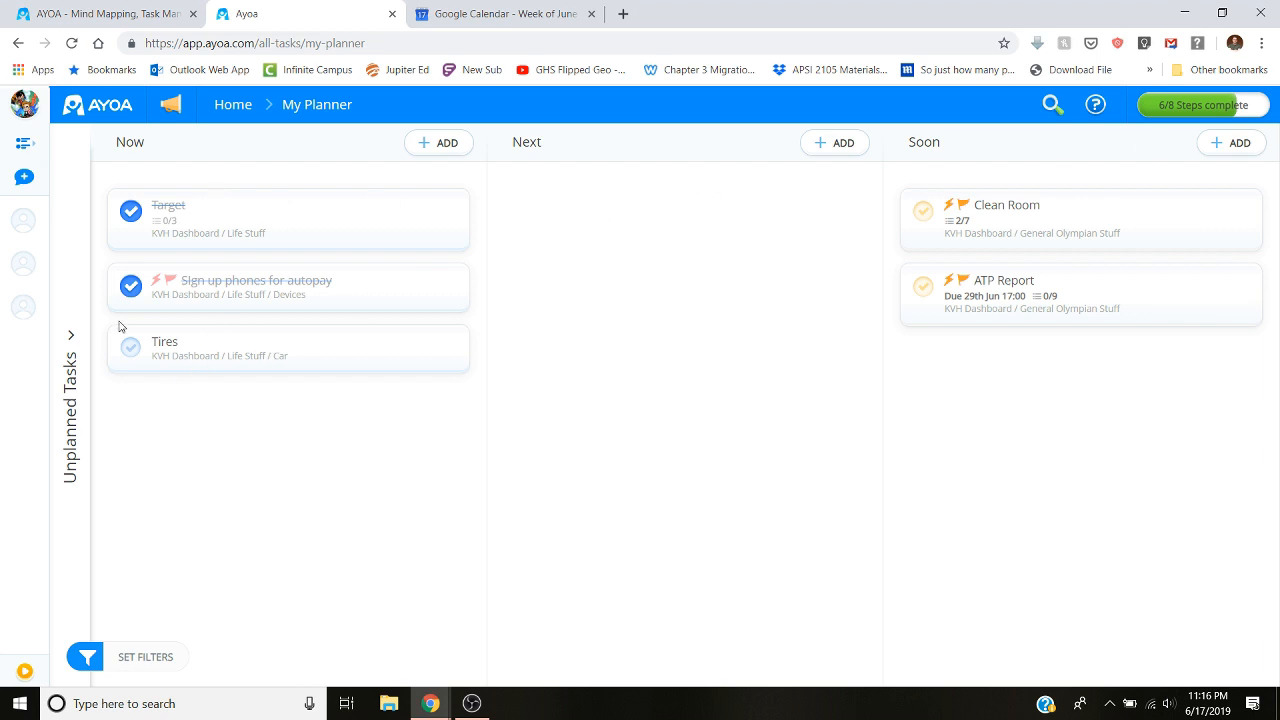
{"action": "left_click", "coordinate": [231, 355]}
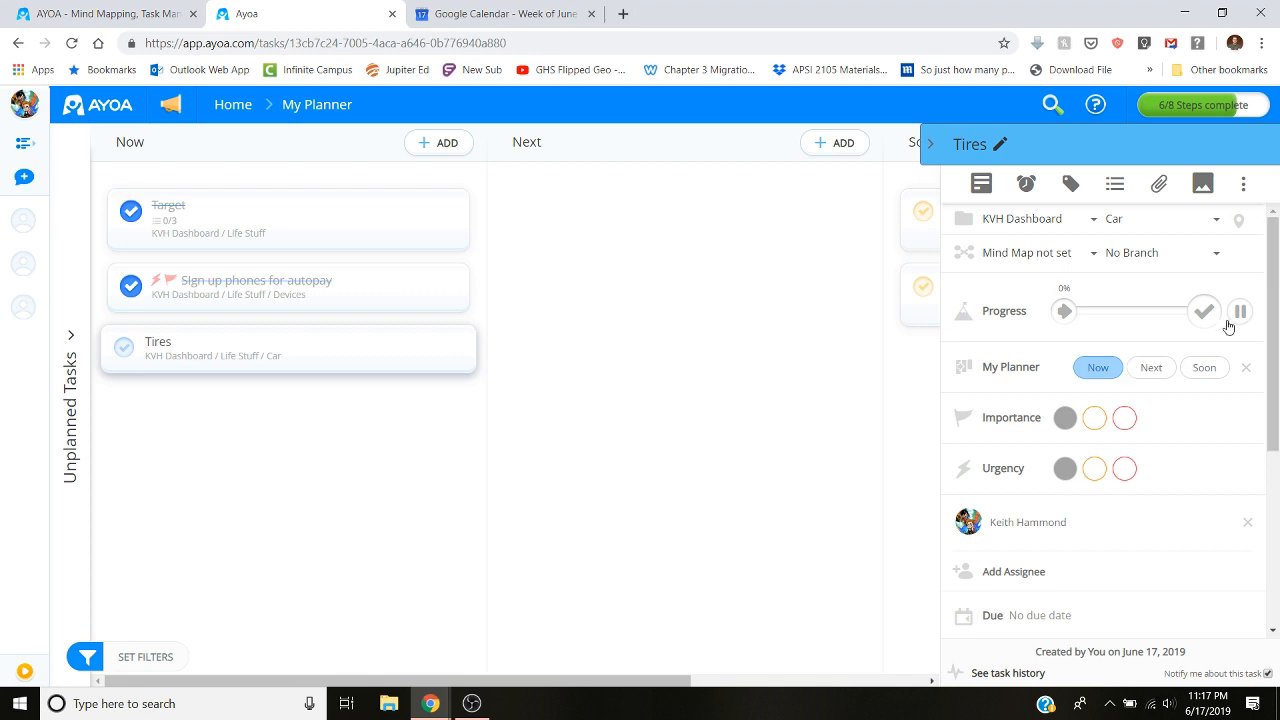
{"action": "left_click", "coordinate": [1204, 311]}
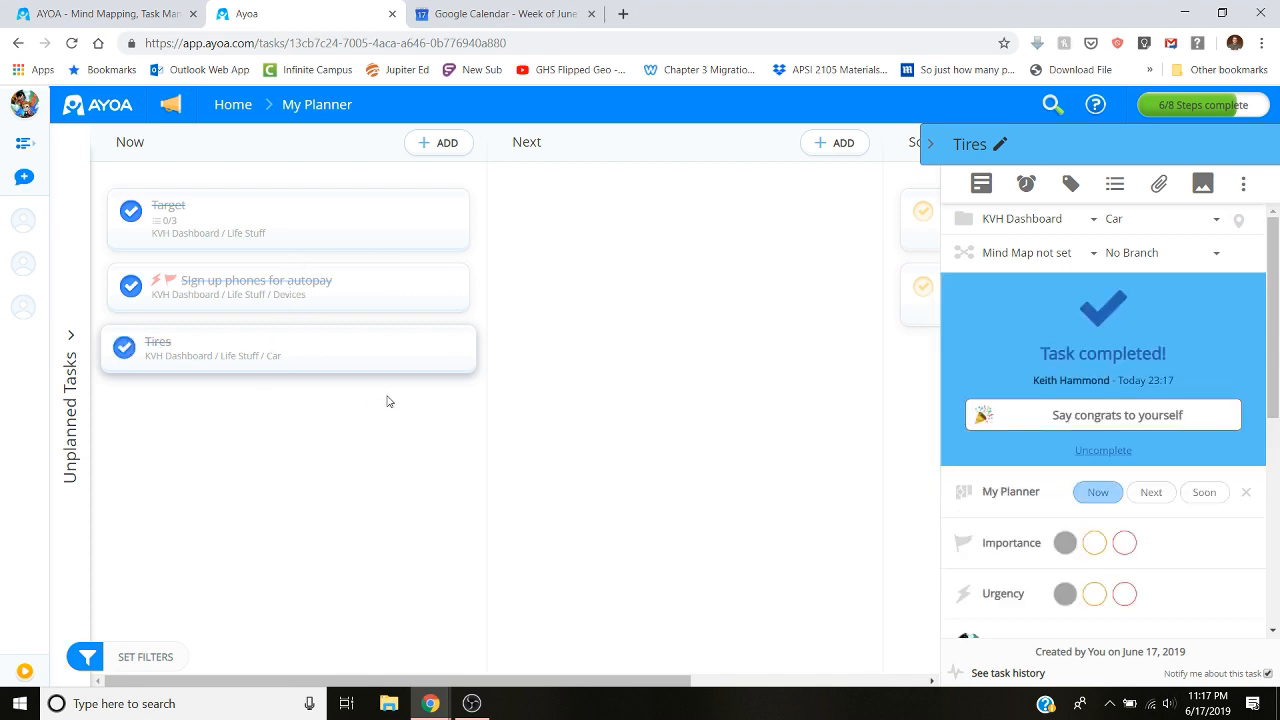
{"action": "left_click", "coordinate": [930, 145]}
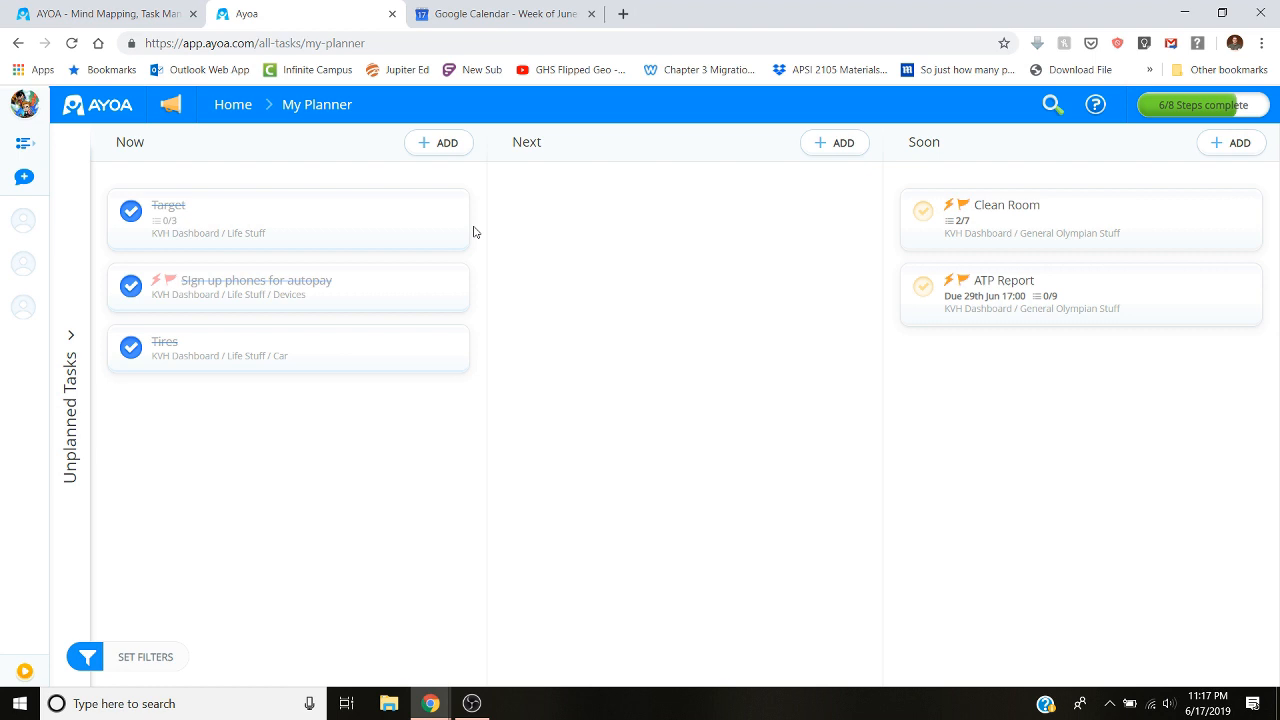
Step: Return to the KVH Dashboard board and assign the very urgent airport pick-up task to Now in My Planner
{"action": "left_click", "coordinate": [233, 105]}
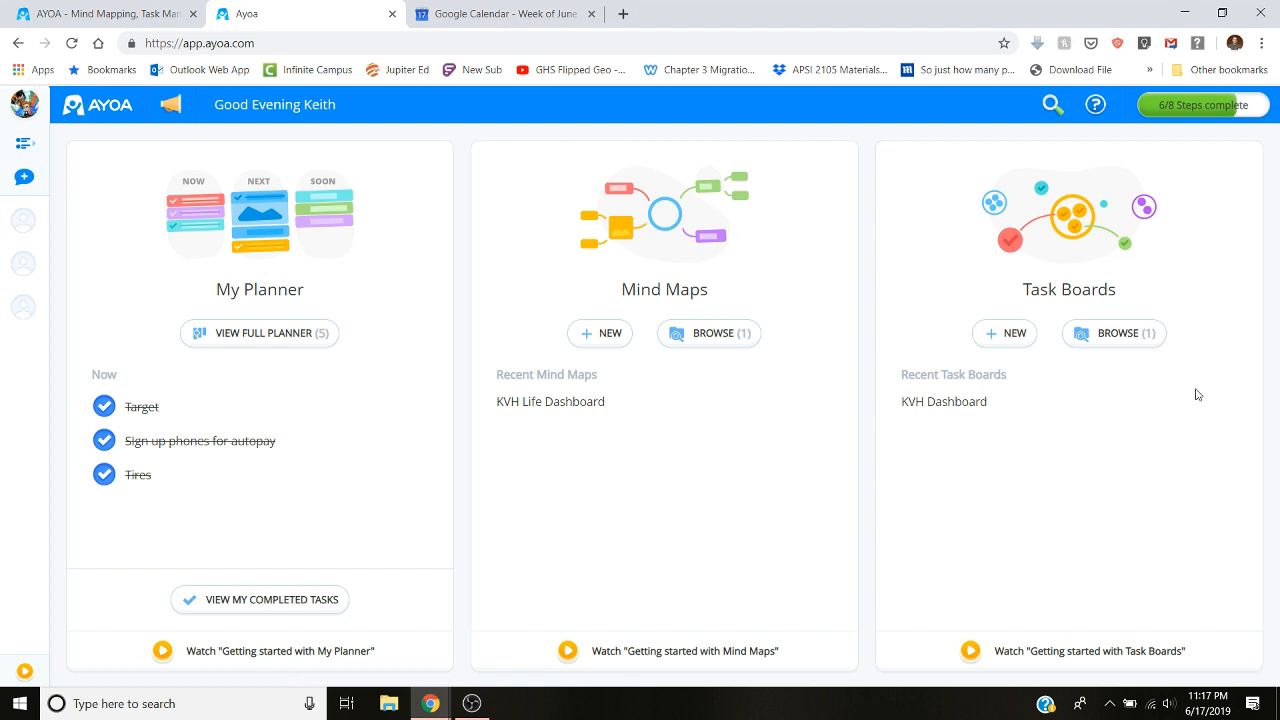
{"action": "left_click", "coordinate": [966, 405]}
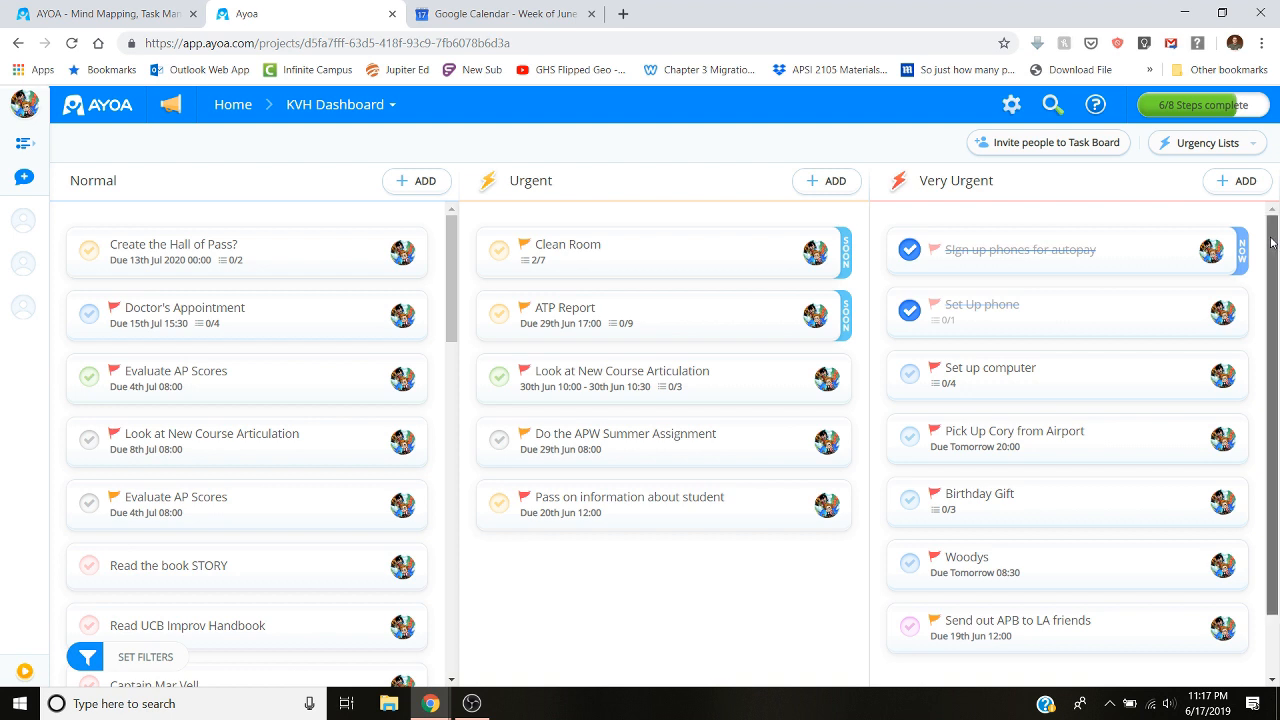
{"action": "scroll", "coordinate": [1272, 243], "scroll_direction": "down", "scroll_amount": 2}
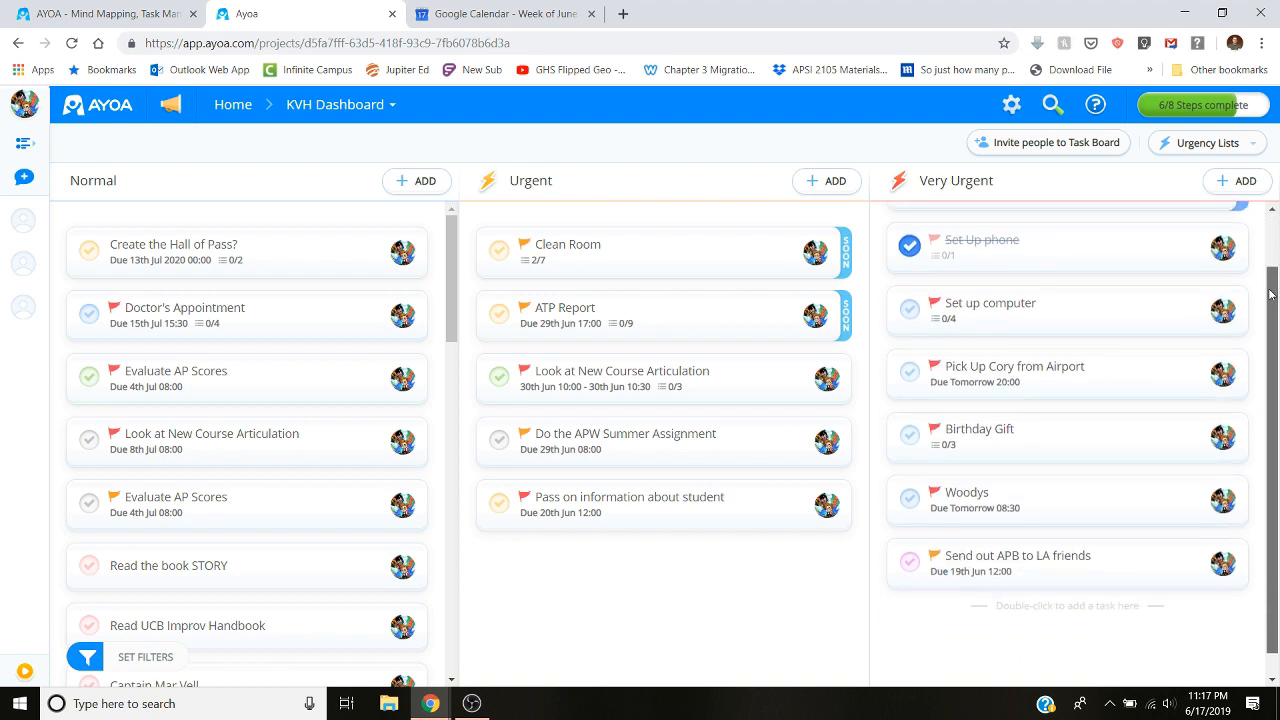
{"action": "left_click", "coordinate": [1080, 386]}
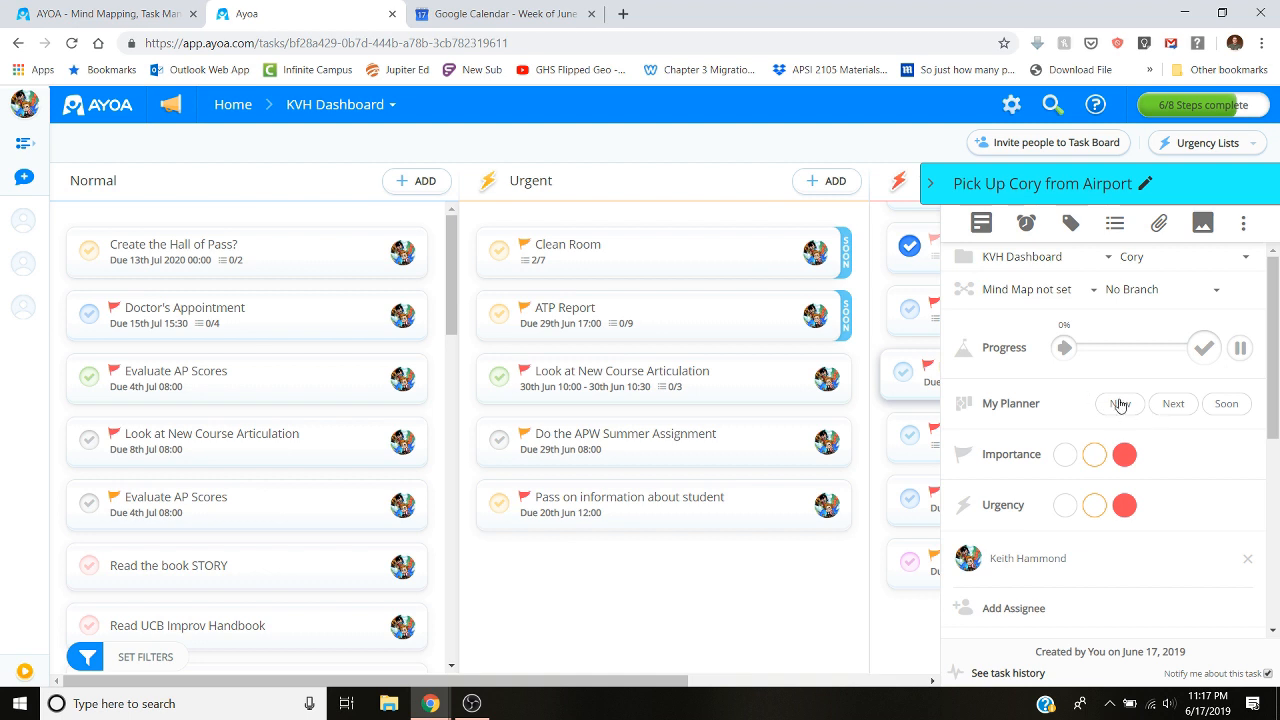
{"action": "left_click", "coordinate": [1118, 404]}
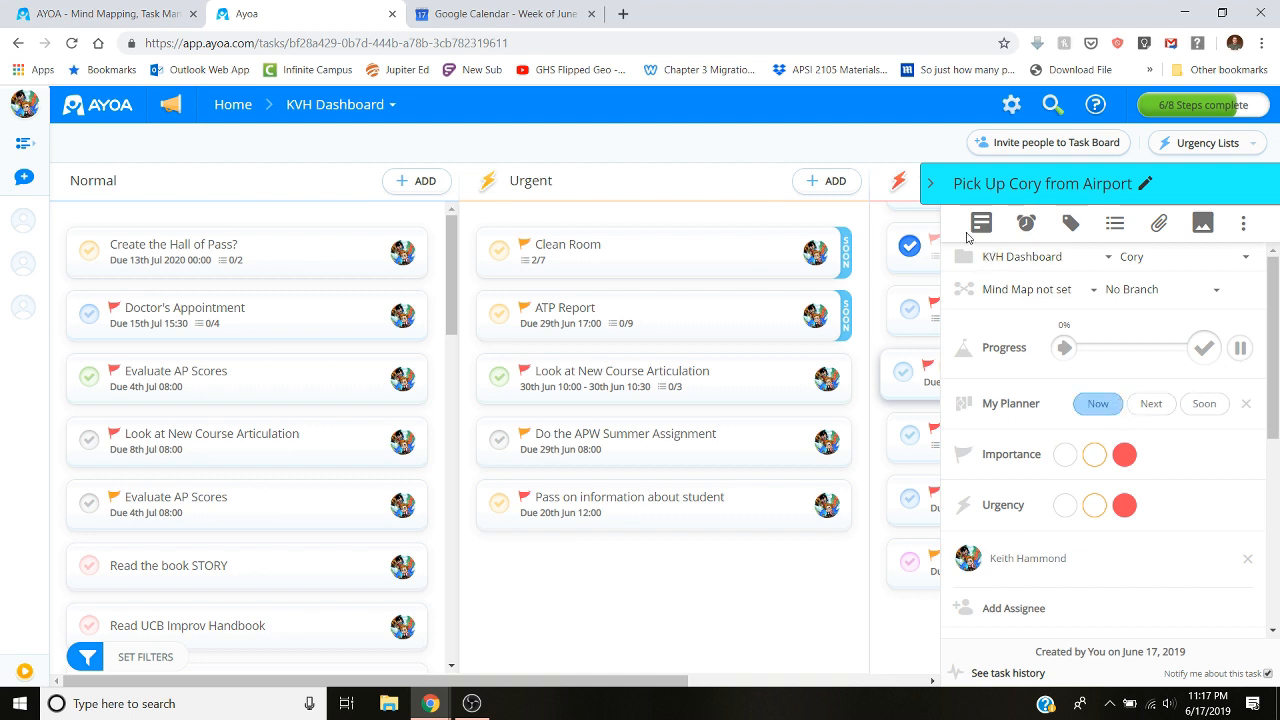
{"action": "left_click", "coordinate": [930, 188]}
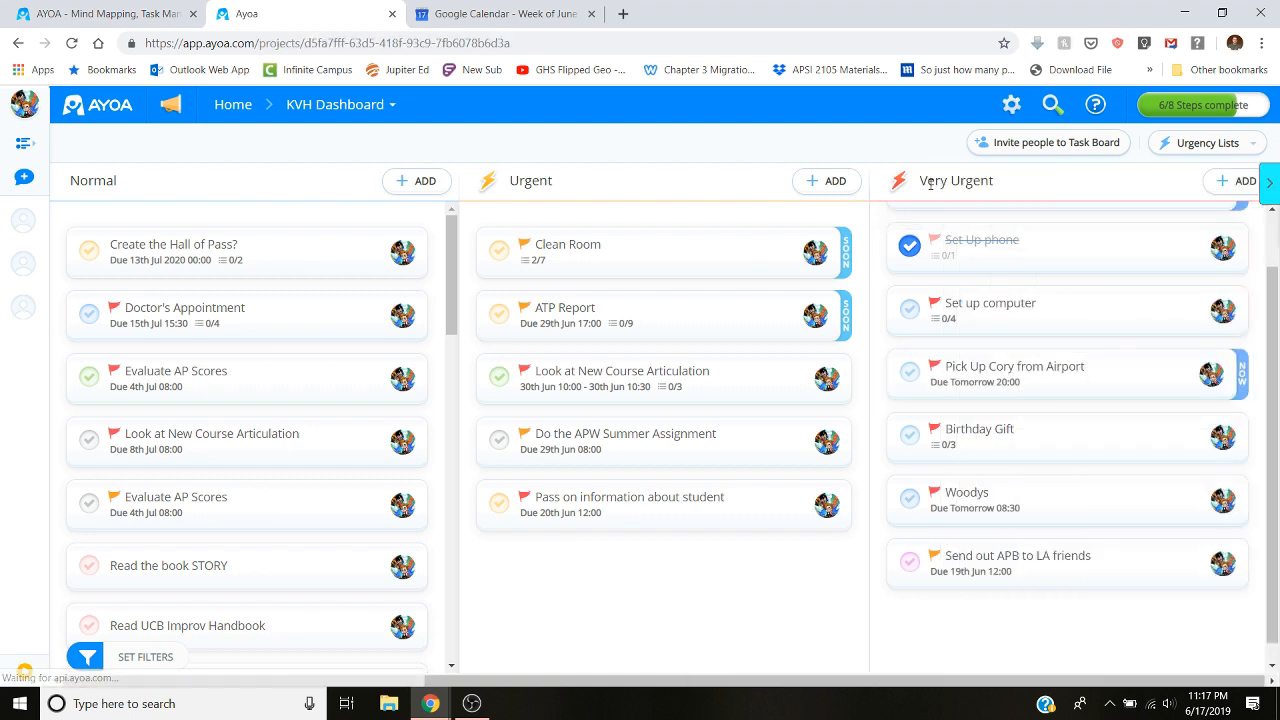
Step: Assign the very urgent "Birthday Gift" task to Next and the "Woodys" task to Now in My Planner
{"action": "left_click", "coordinate": [1077, 444]}
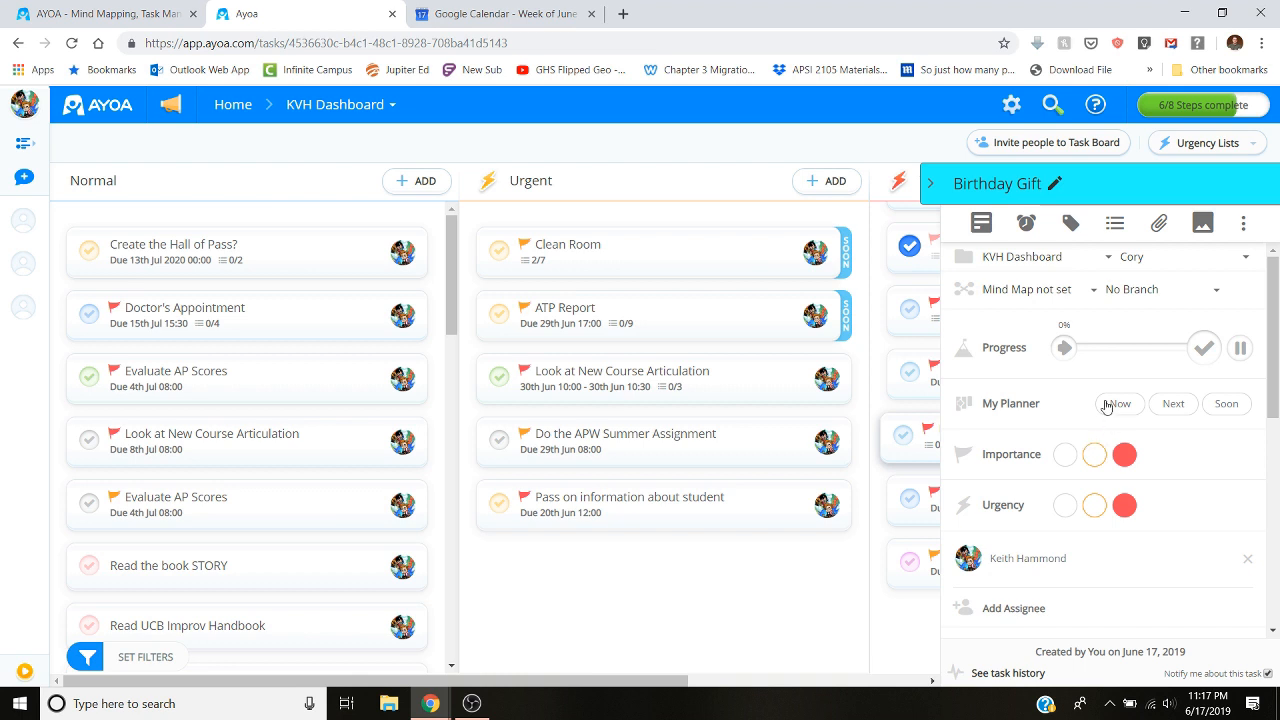
{"action": "left_click", "coordinate": [1173, 404]}
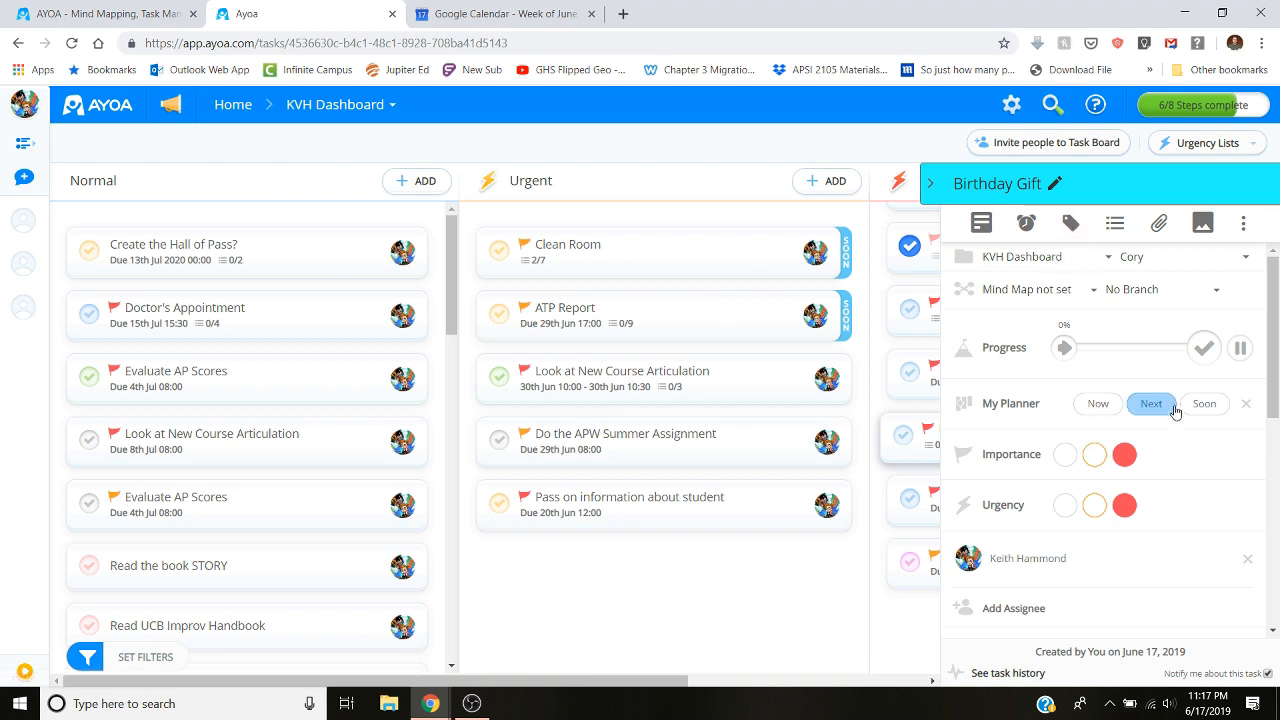
{"action": "left_click", "coordinate": [930, 183]}
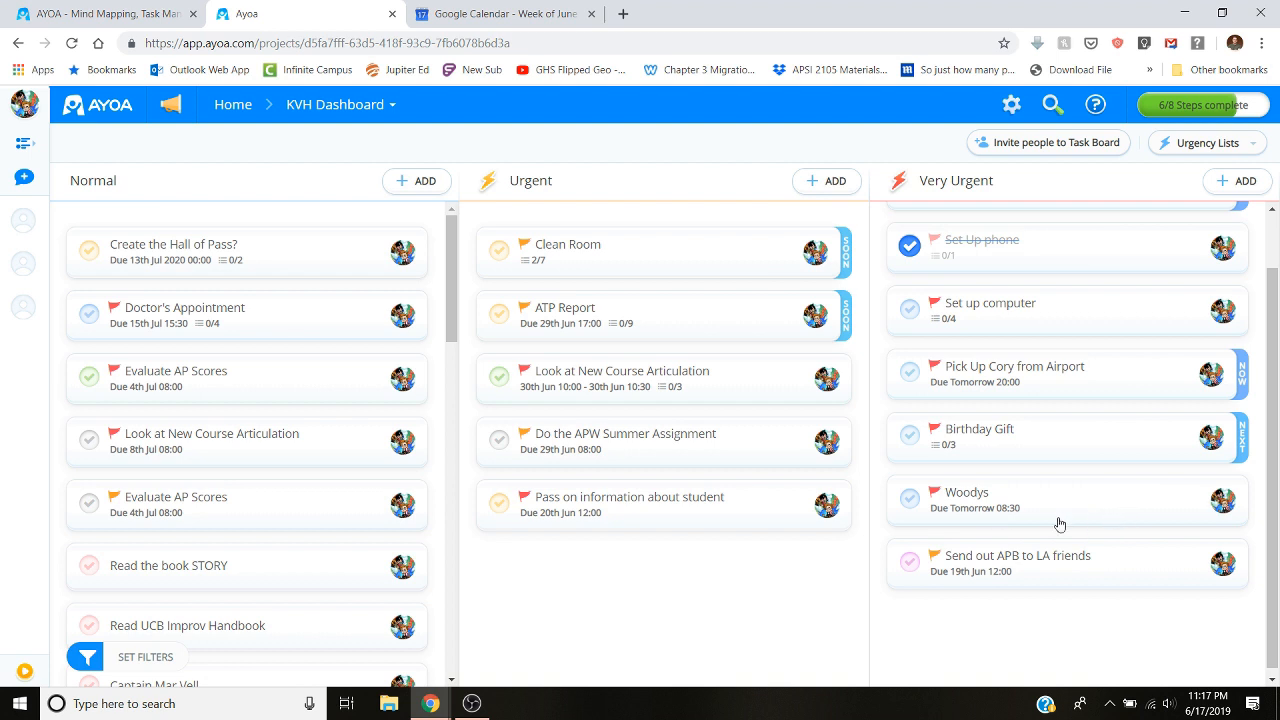
{"action": "left_click", "coordinate": [1169, 515]}
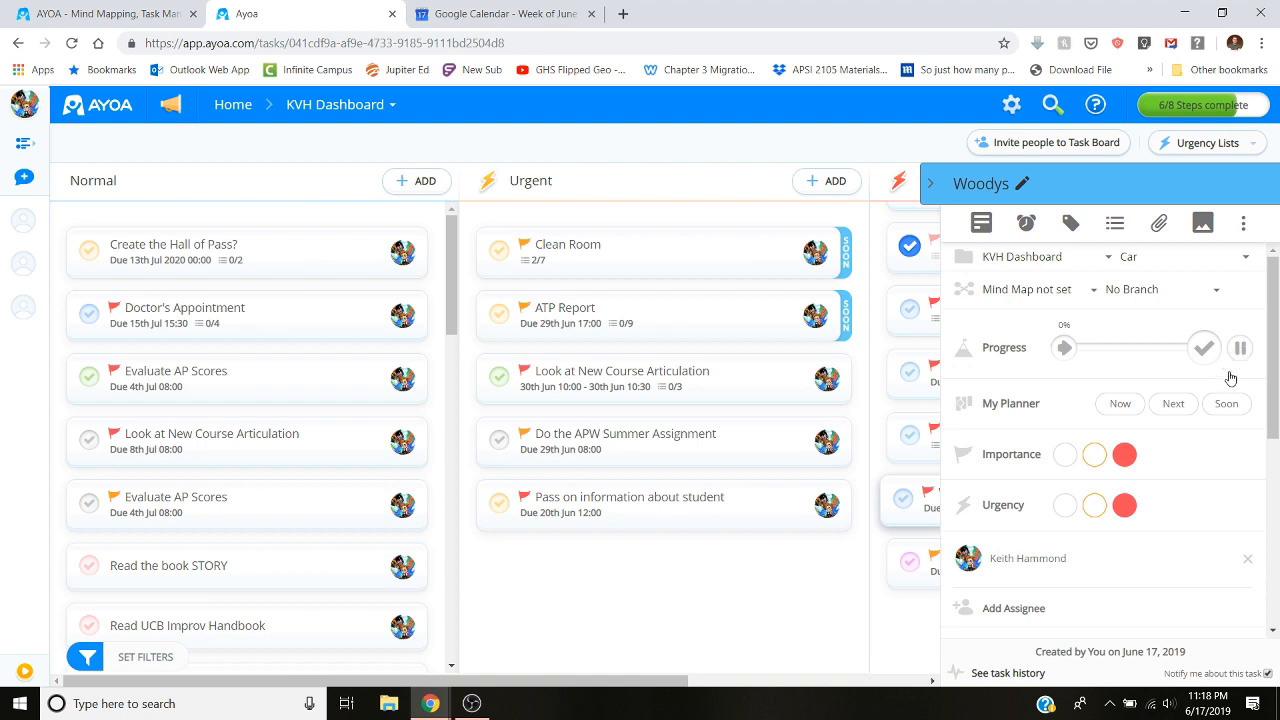
{"action": "left_click", "coordinate": [1120, 406]}
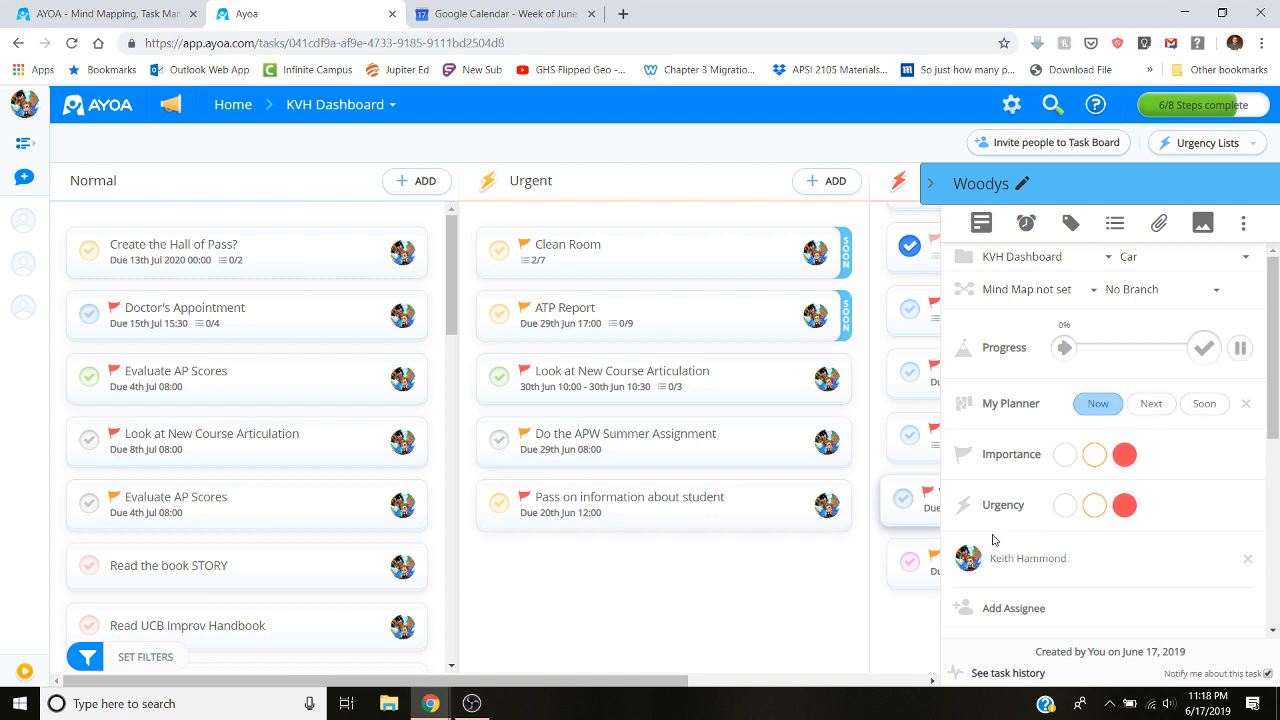
{"action": "left_click", "coordinate": [930, 188]}
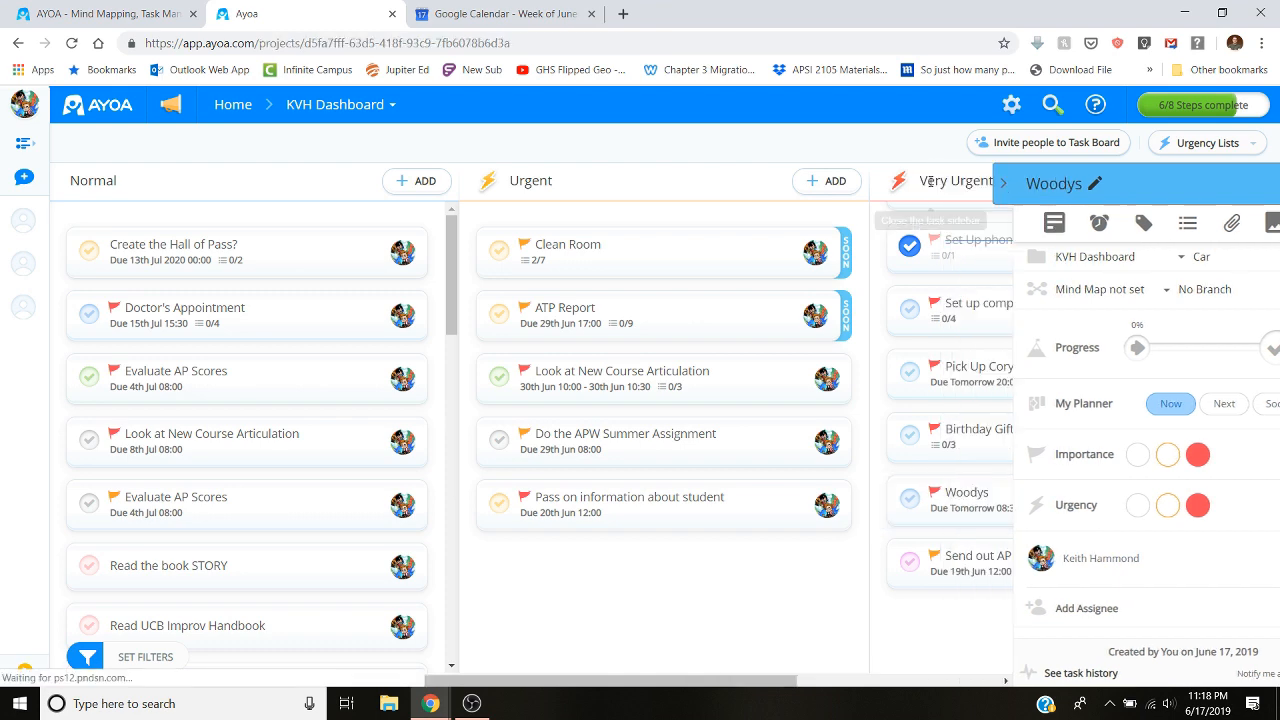
Step: Switch to Google Calendar, set the location of the June 18 "Woodys" event to Woody's Auto Care and save the event
{"action": "left_click", "coordinate": [497, 18]}
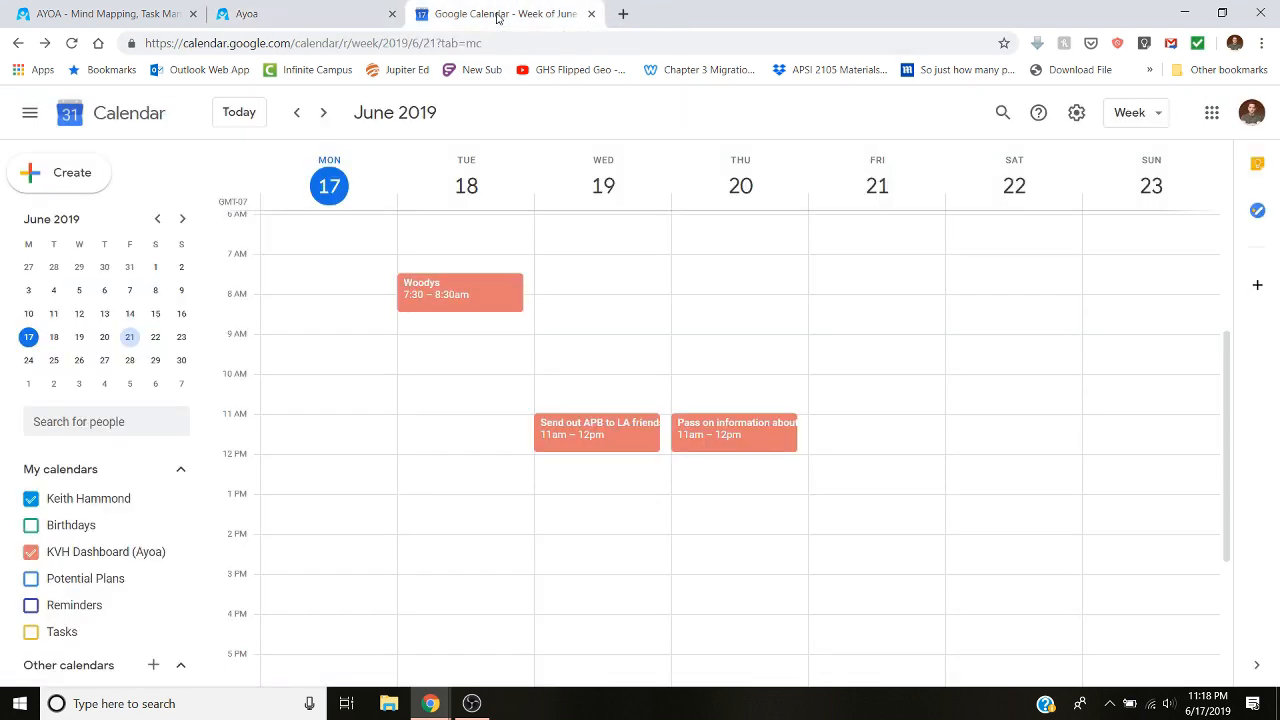
{"action": "left_click", "coordinate": [475, 296]}
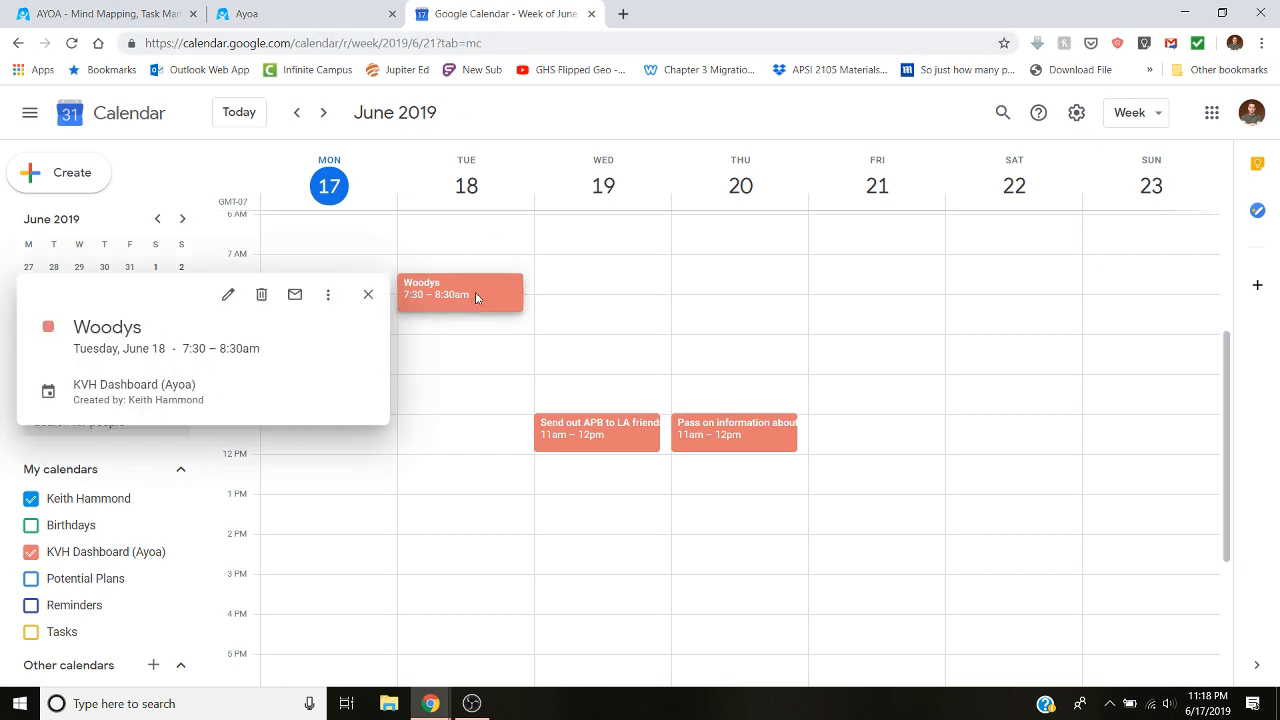
{"action": "left_click", "coordinate": [227, 296]}
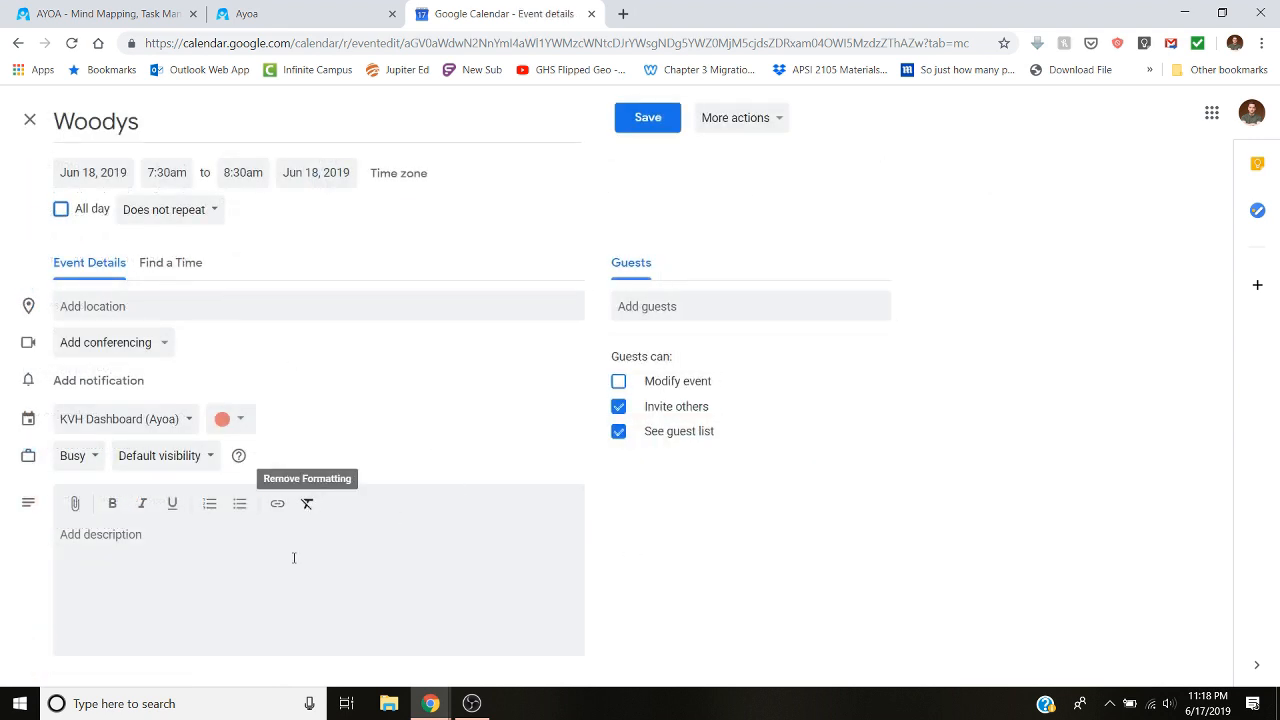
{"action": "left_click", "coordinate": [287, 309]}
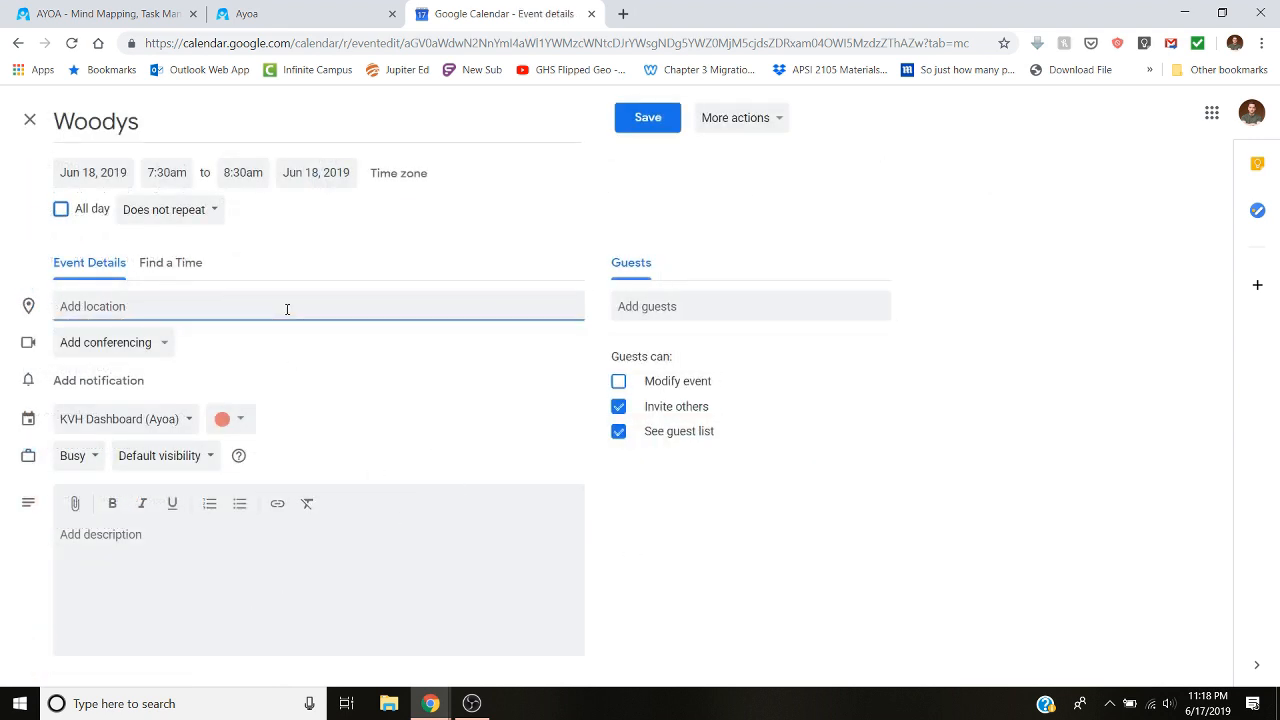
{"action": "type", "text": "wood"}
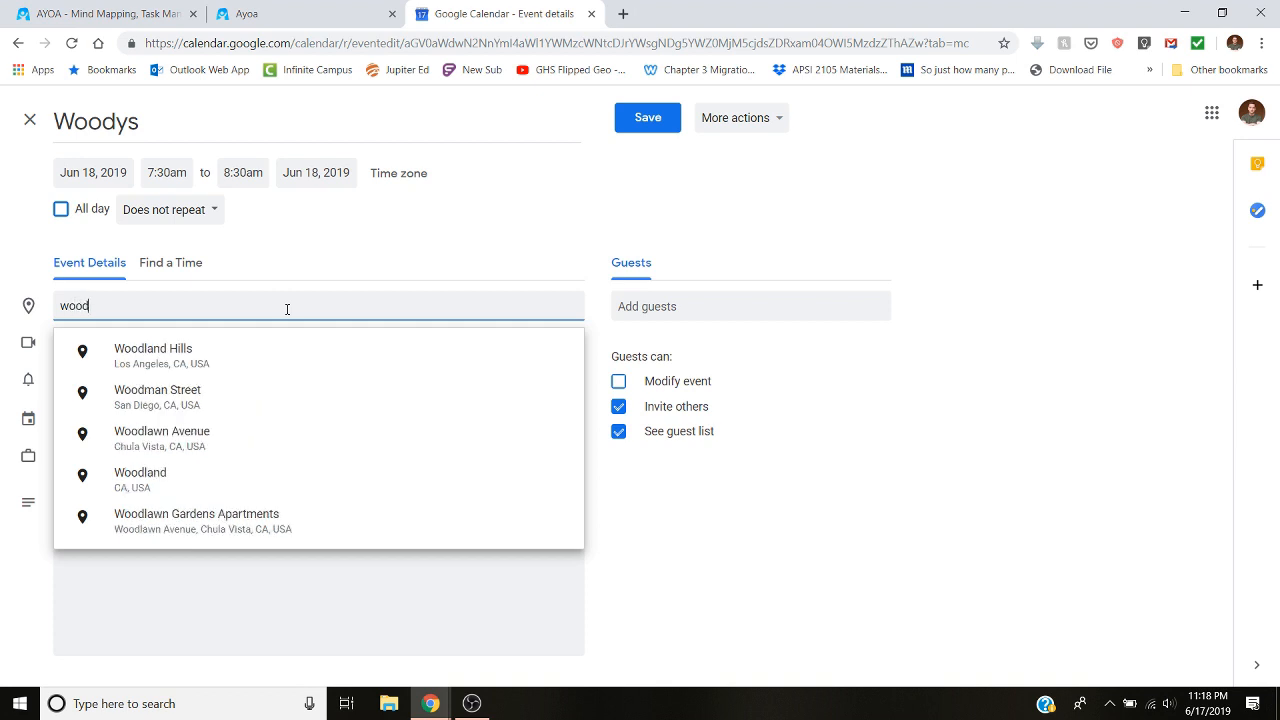
{"action": "type", "text": "y"}
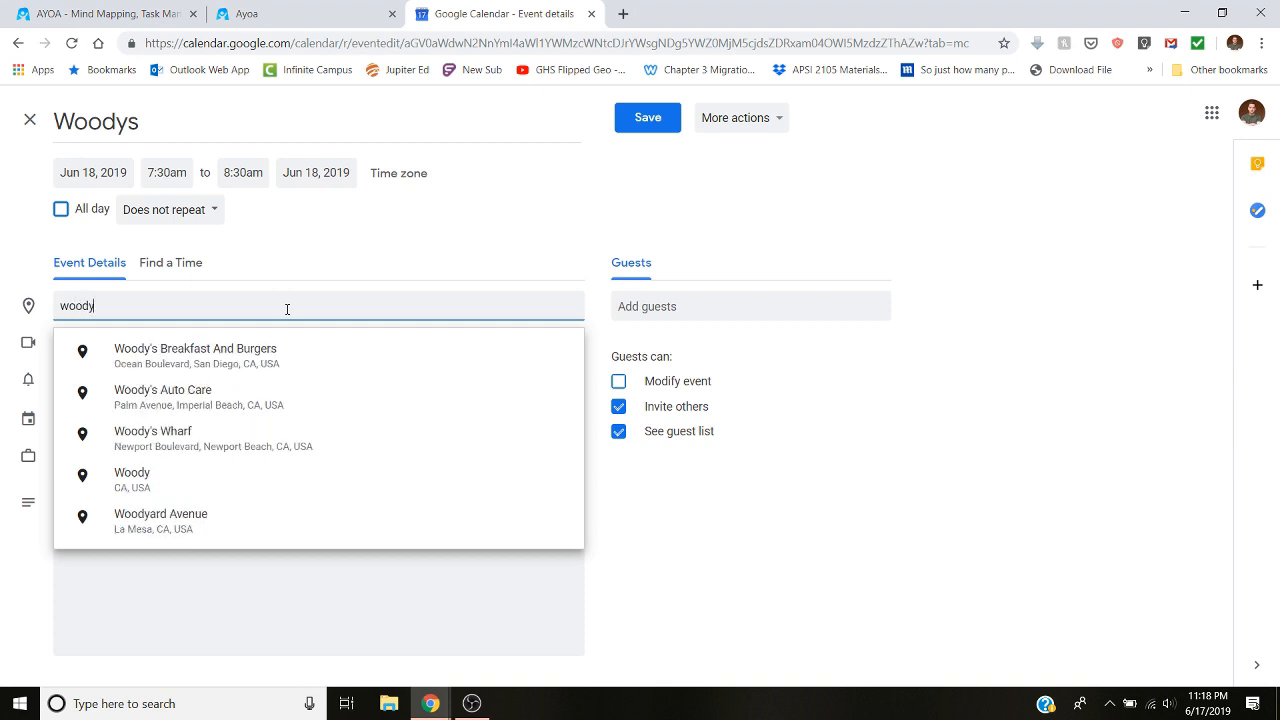
{"action": "left_click", "coordinate": [293, 403]}
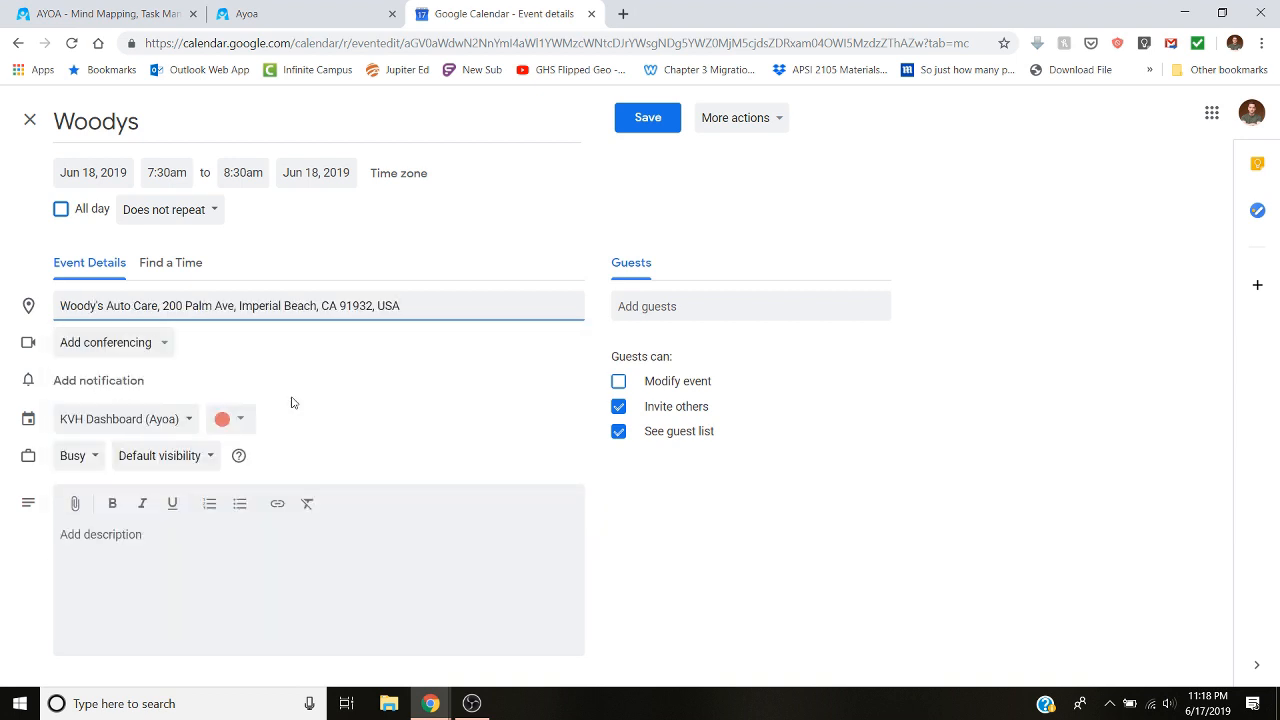
{"action": "left_click", "coordinate": [648, 118]}
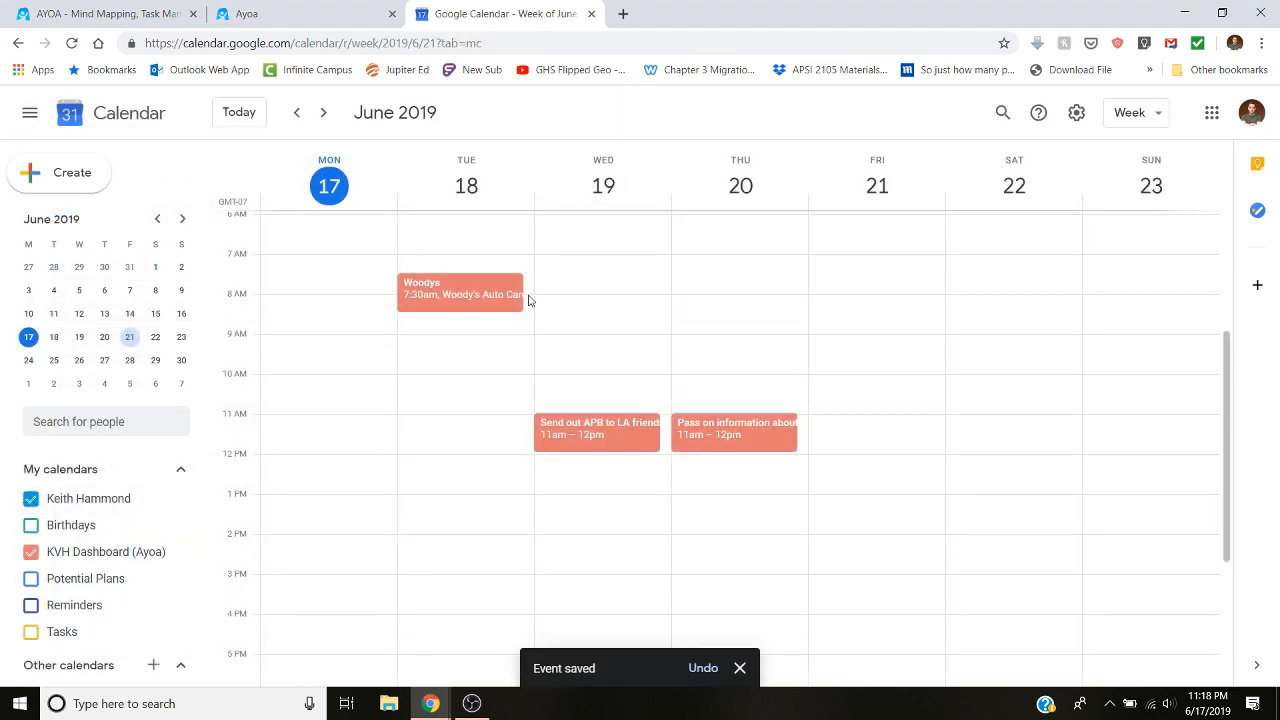
Step: Switch back to Ayoa and assign the "Send out APB to LA friends" task to Next in My Planner
{"action": "left_click", "coordinate": [300, 7]}
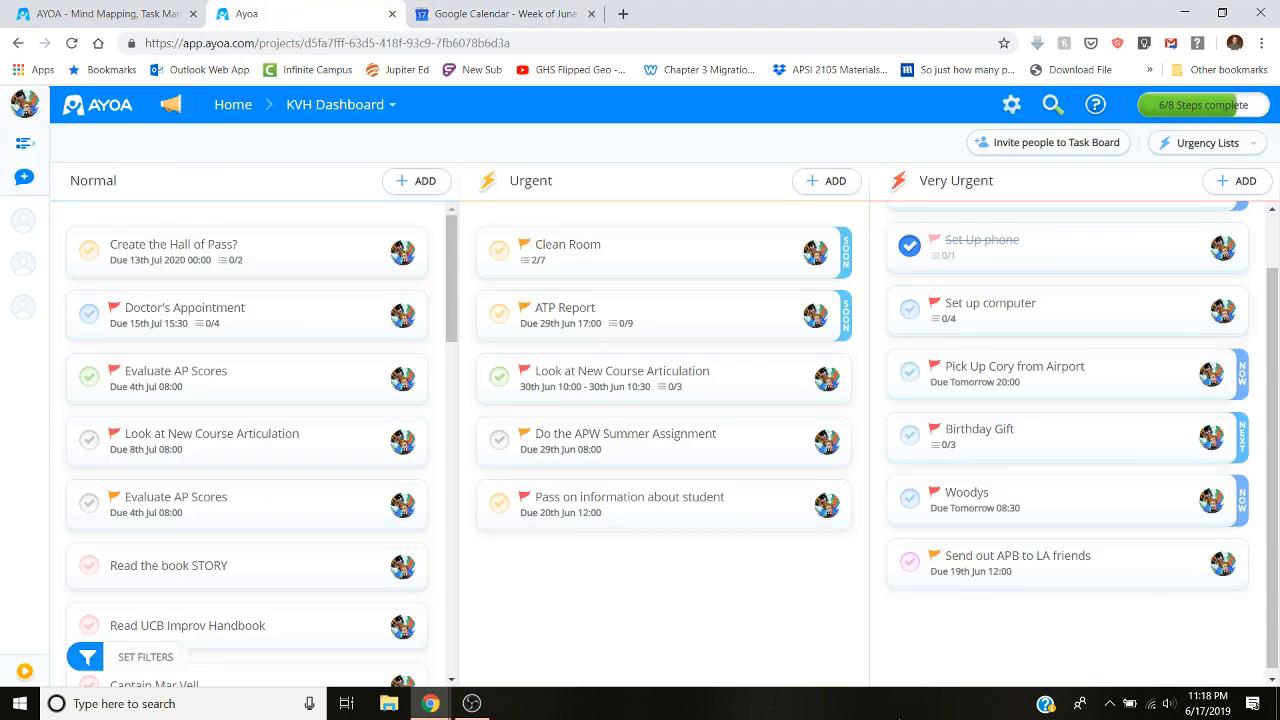
{"action": "left_click", "coordinate": [1243, 566]}
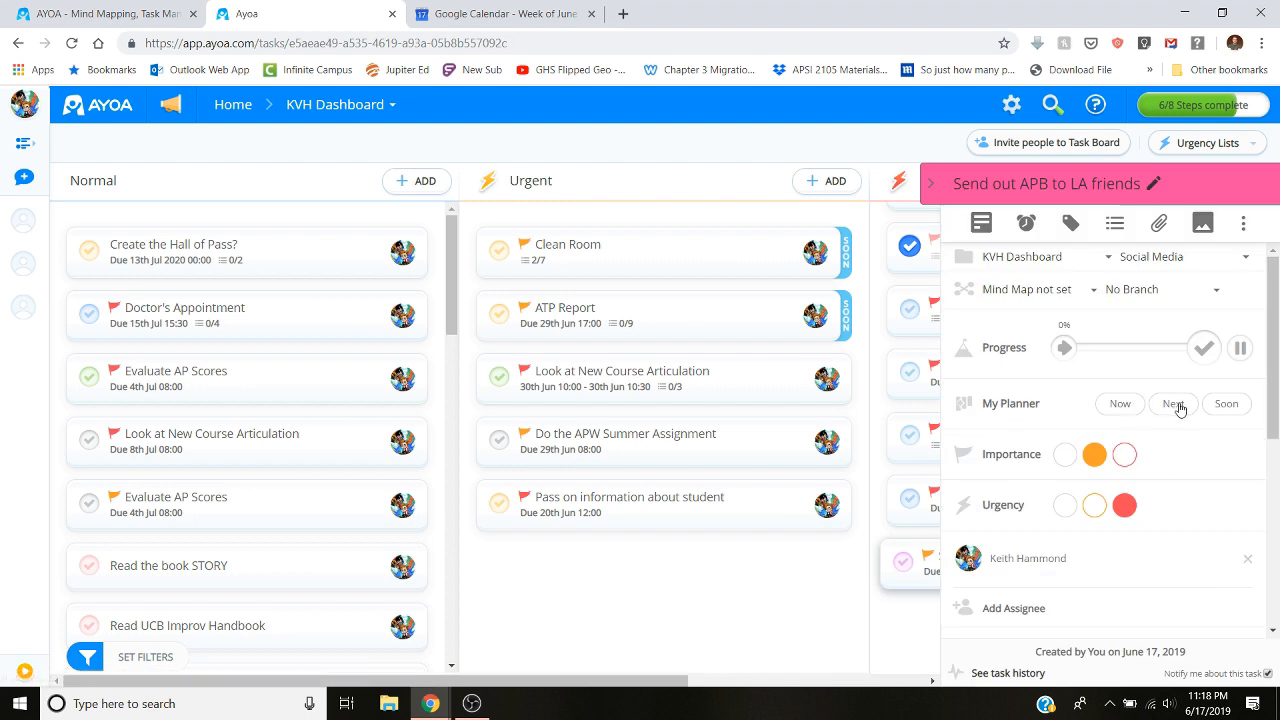
{"action": "left_click", "coordinate": [1178, 406]}
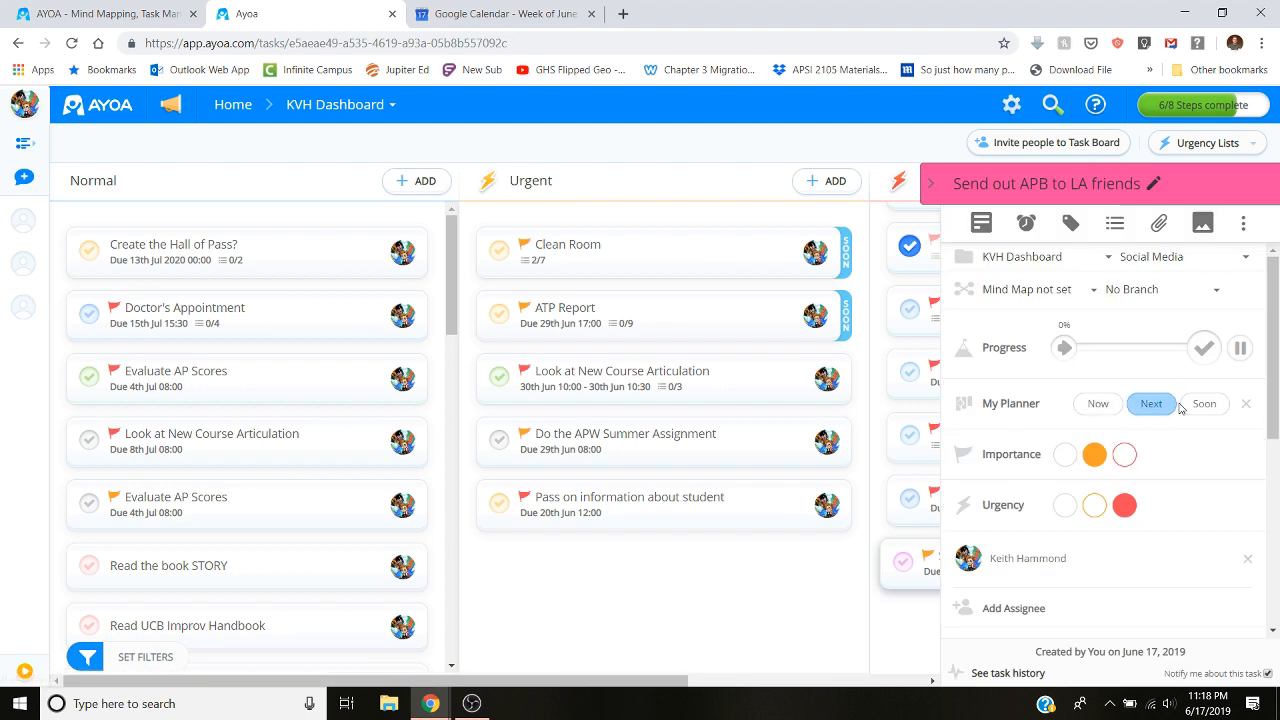
{"action": "left_click", "coordinate": [932, 190]}
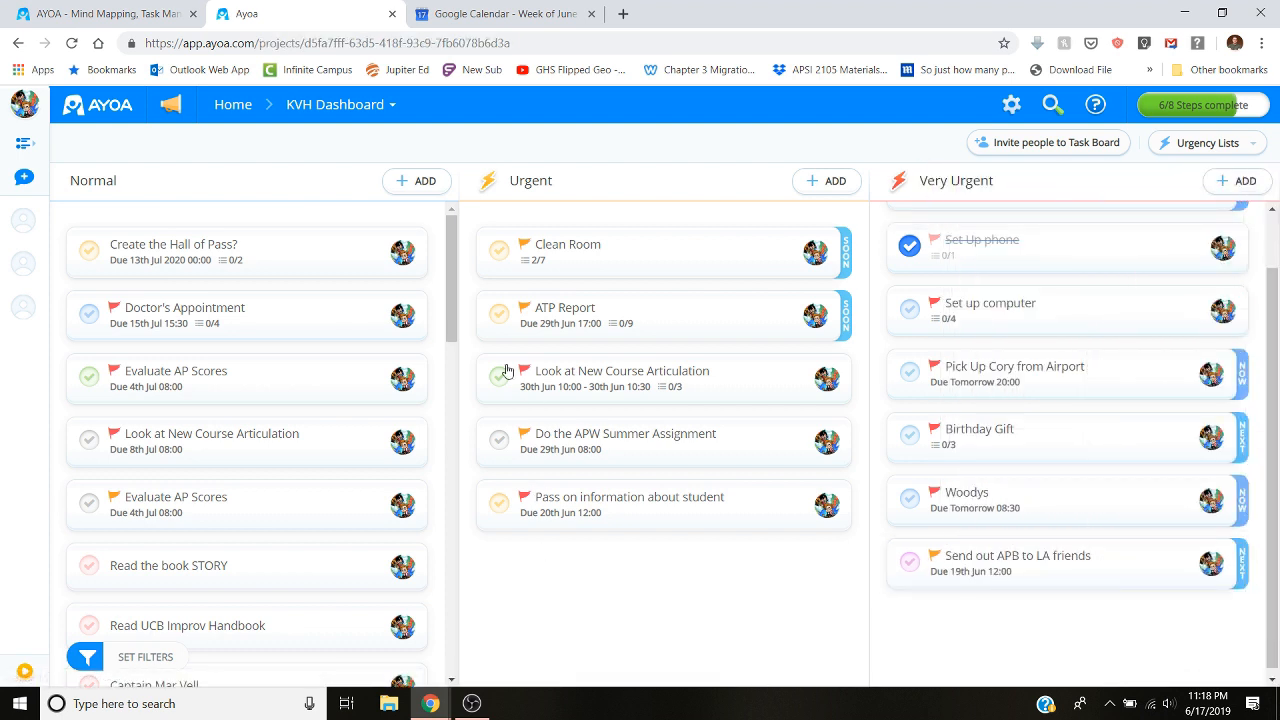
Step: Assign the urgent "Look at New Course Articulation" task to Now and "Pass on information about student" to Next in My Planner
{"action": "left_click", "coordinate": [575, 378]}
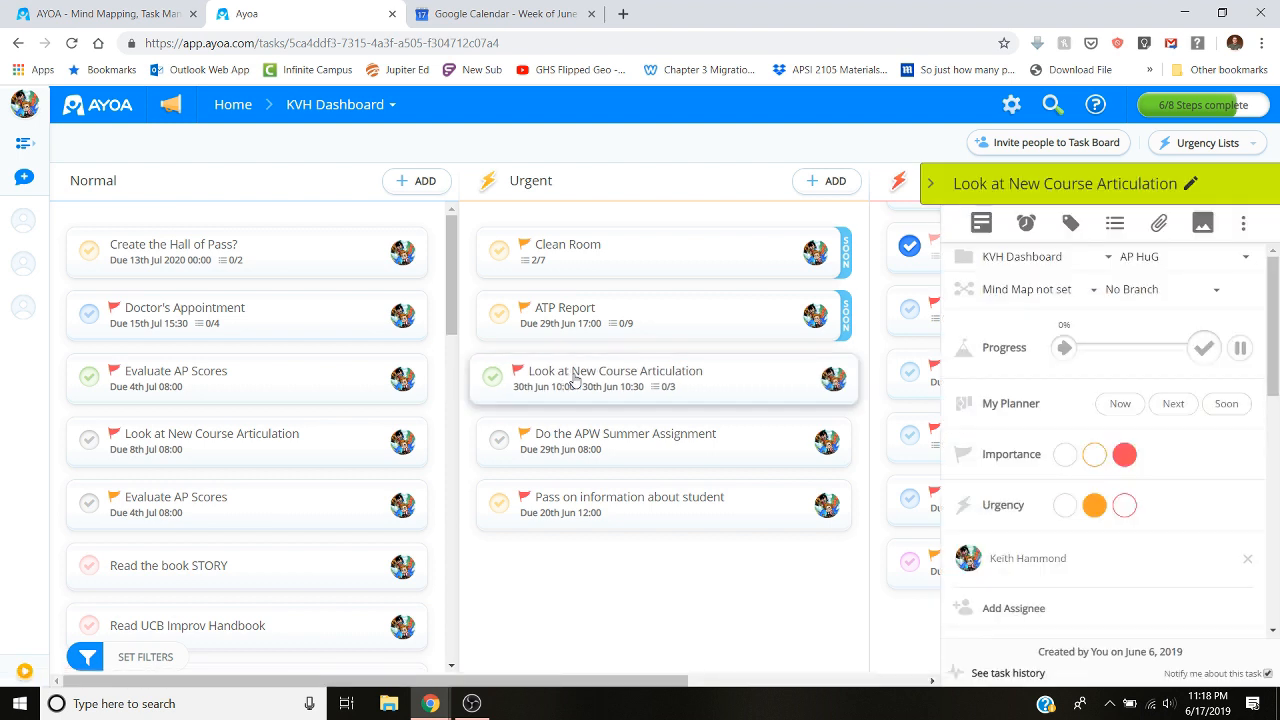
{"action": "left_click", "coordinate": [1121, 404]}
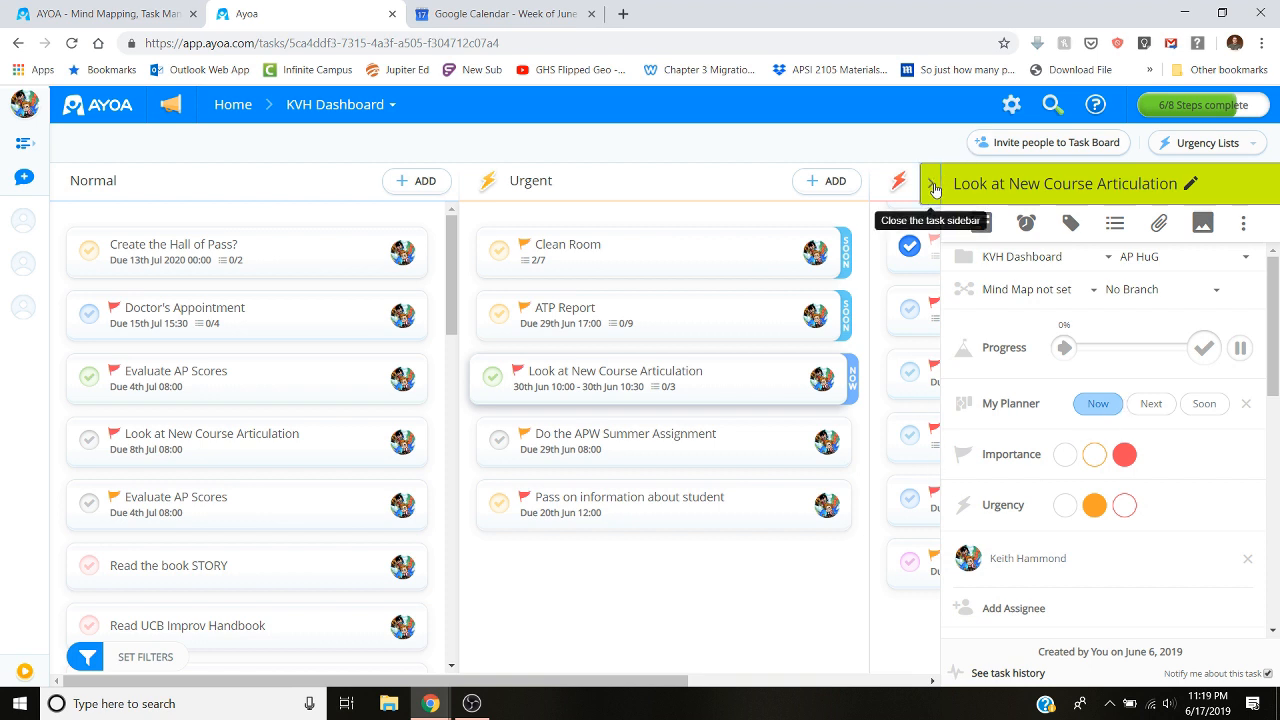
{"action": "left_click", "coordinate": [938, 188]}
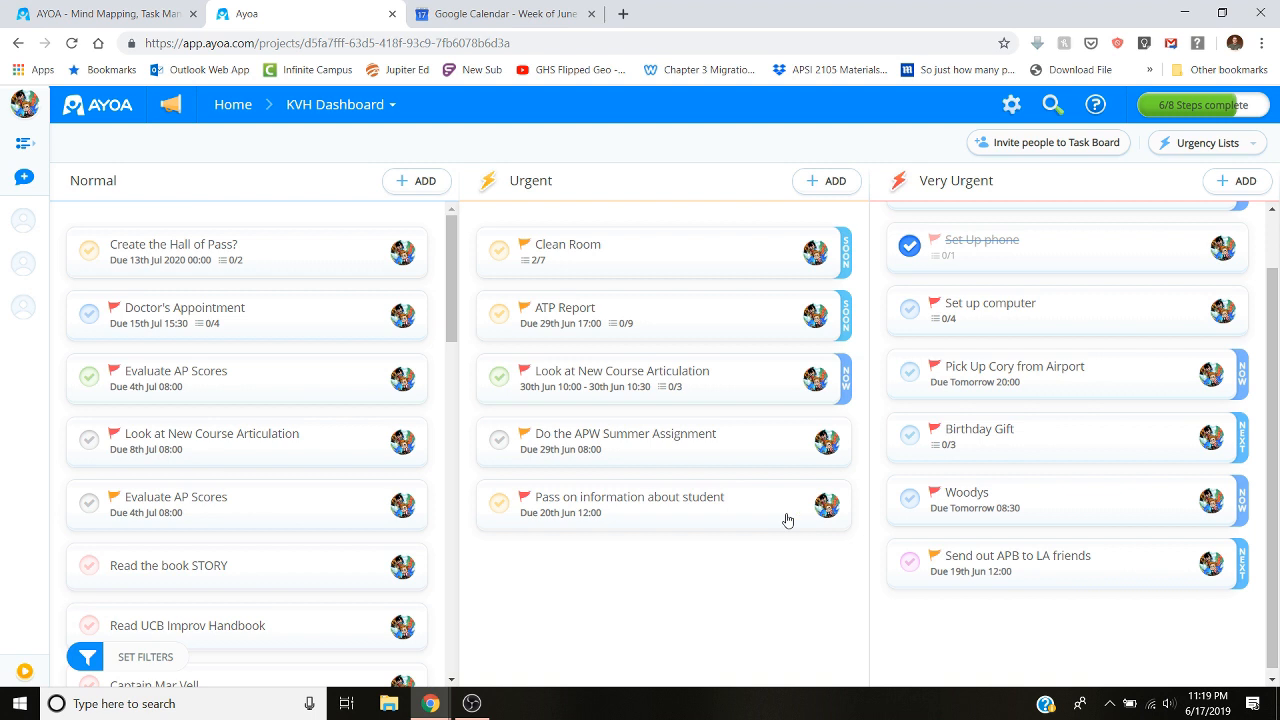
{"action": "left_click", "coordinate": [787, 520]}
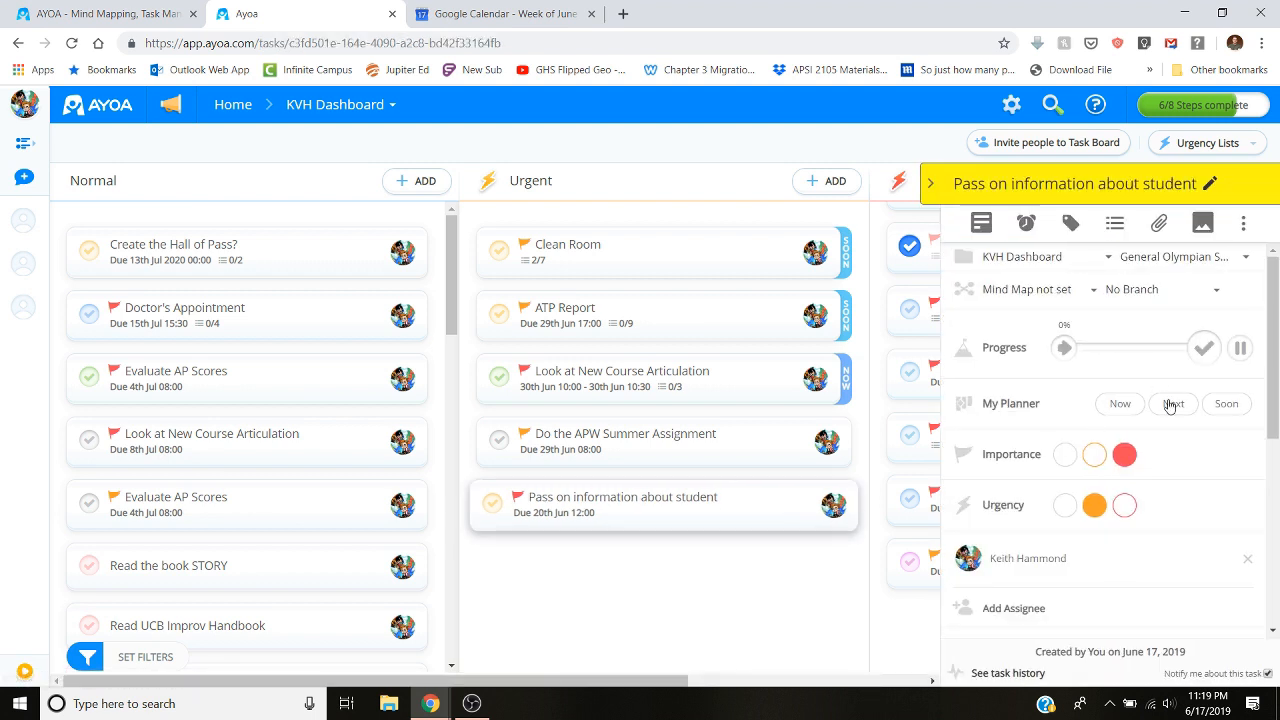
{"action": "left_click", "coordinate": [1172, 406]}
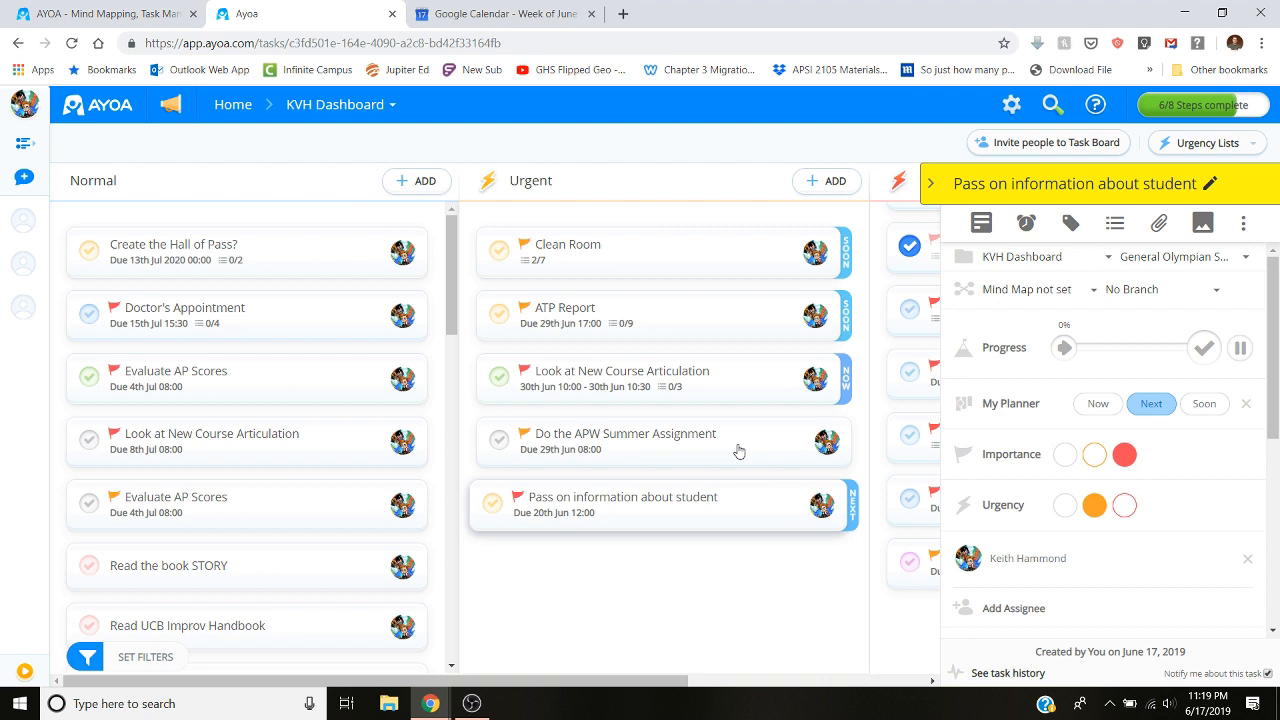
Step: Assign the urgent "Do the APW Summer Assignment" task and the very urgent "Set up computer" task to Soon in My Planner
{"action": "left_click", "coordinate": [929, 185]}
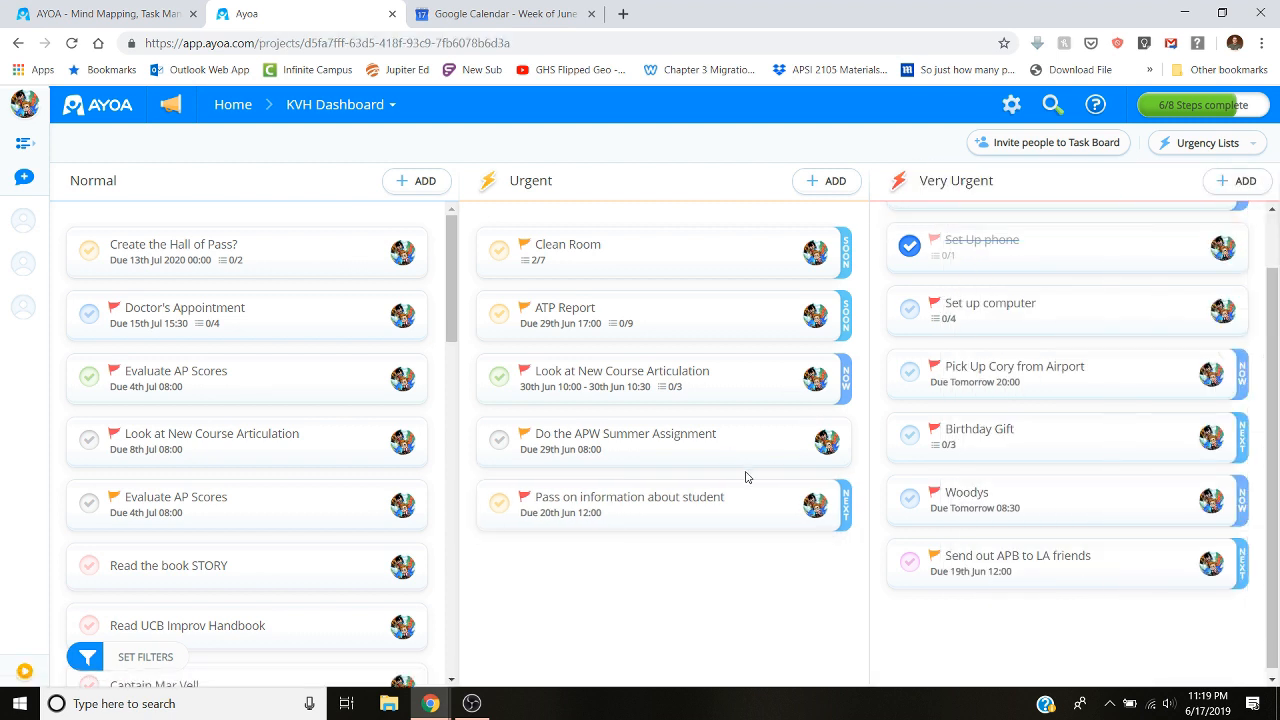
{"action": "left_click", "coordinate": [683, 436]}
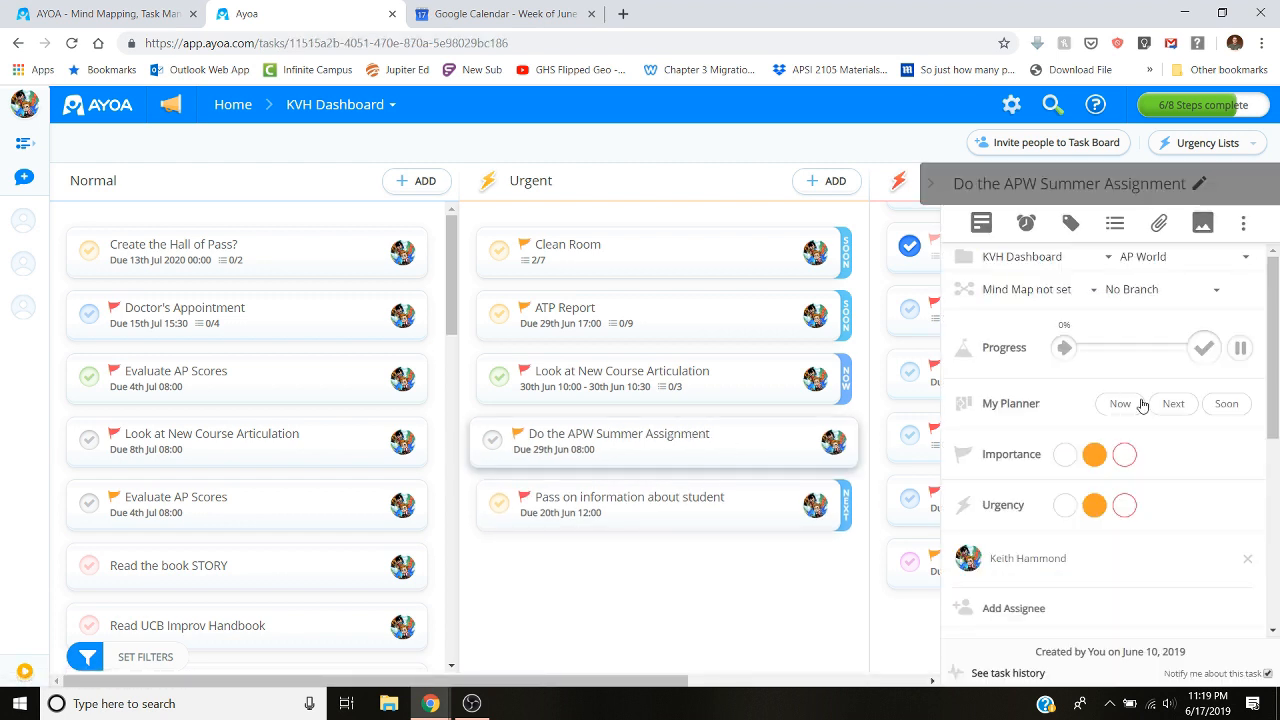
{"action": "left_click", "coordinate": [1225, 406]}
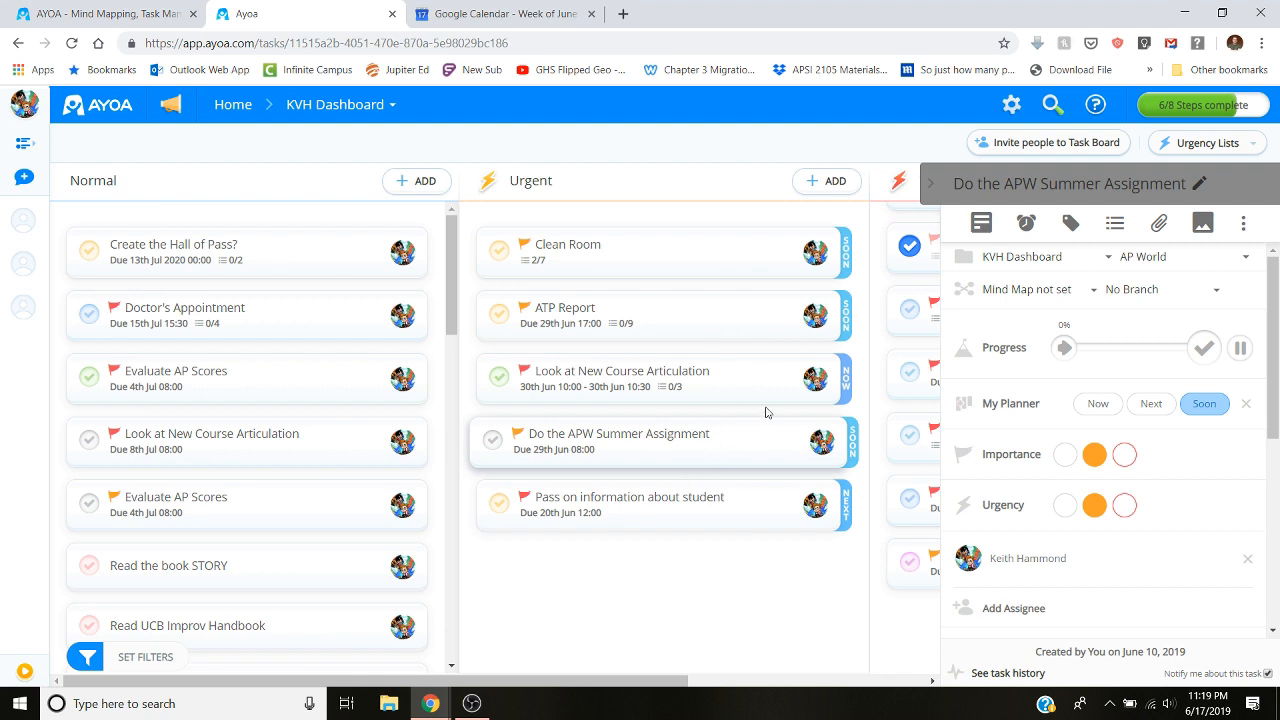
{"action": "left_click", "coordinate": [930, 189]}
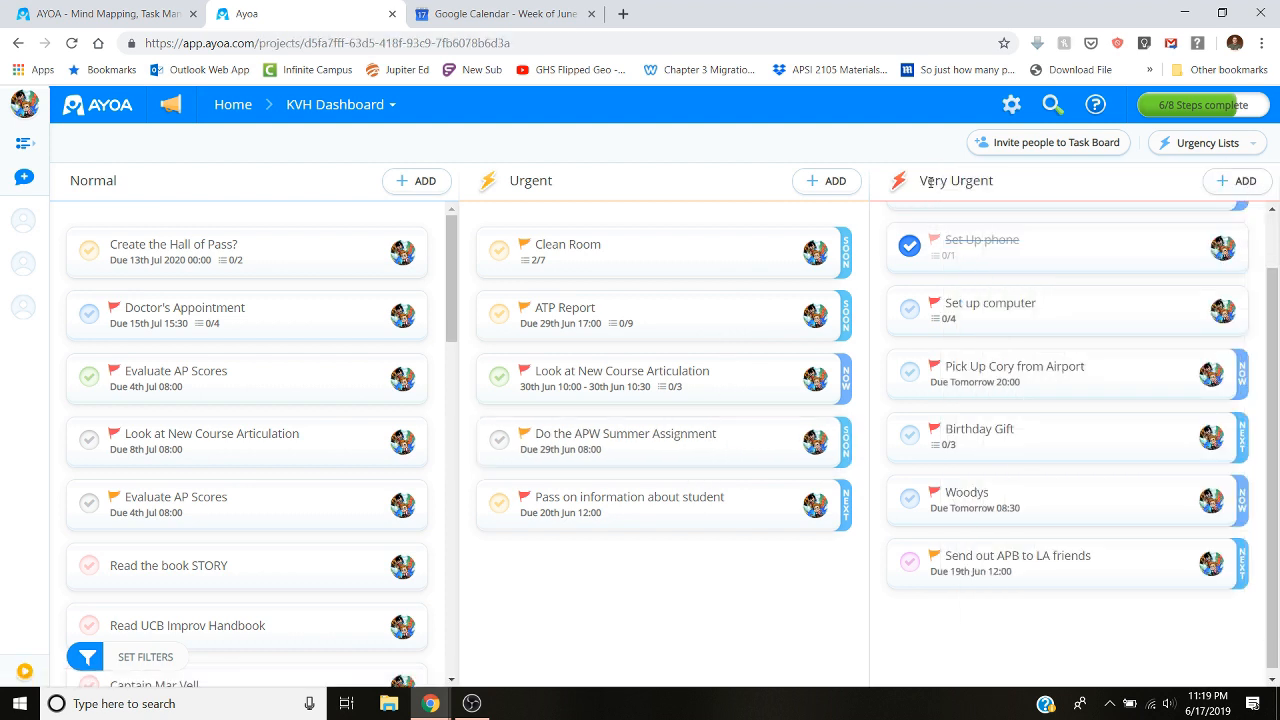
{"action": "left_click", "coordinate": [1049, 305]}
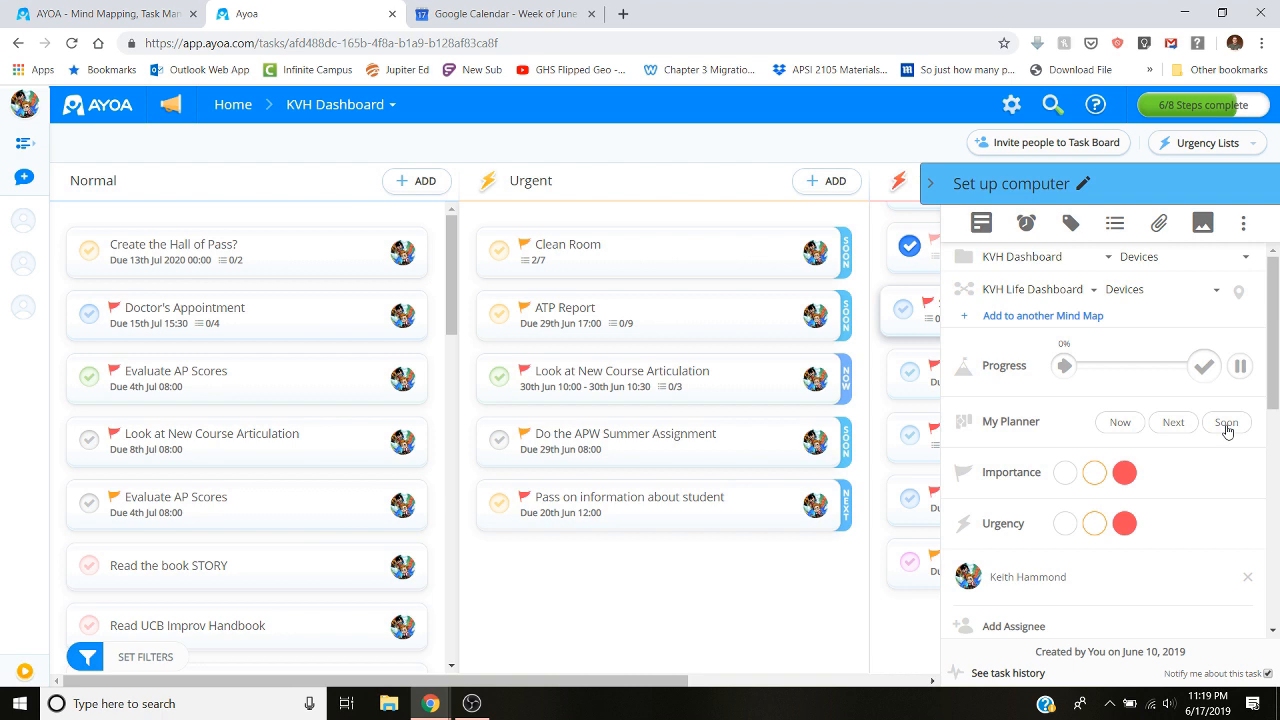
{"action": "left_click", "coordinate": [1226, 424]}
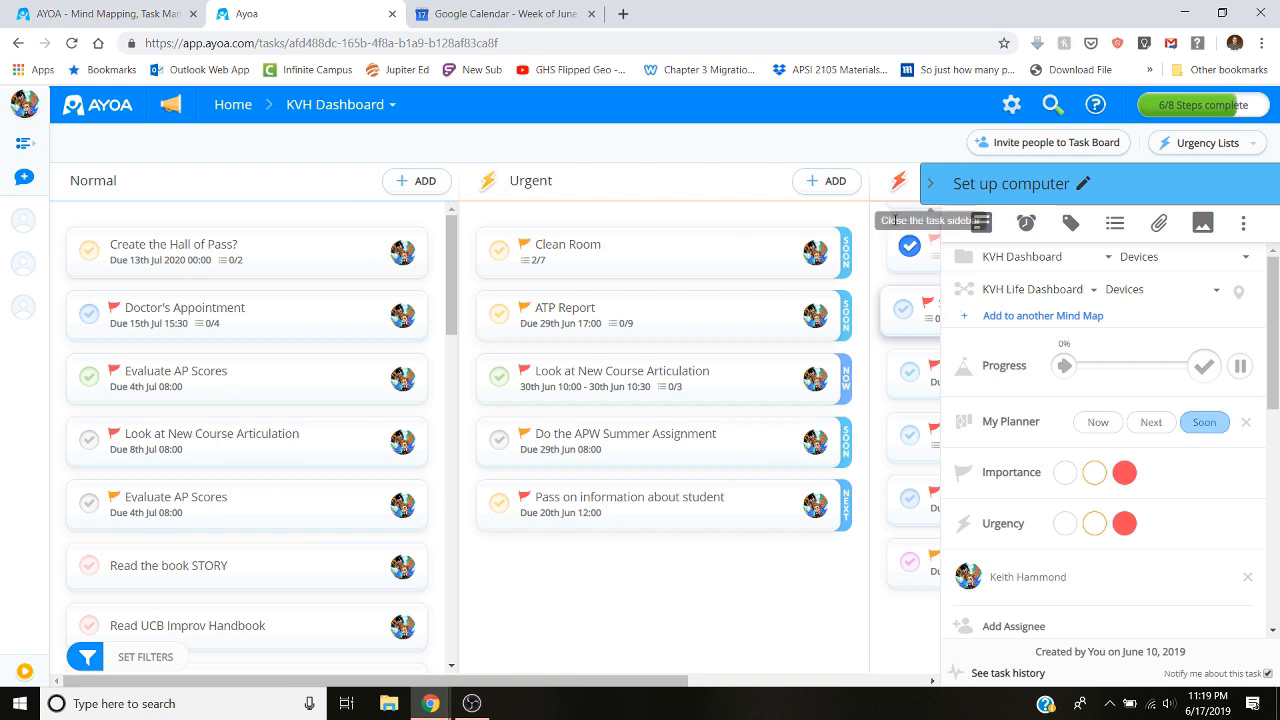
{"action": "left_click", "coordinate": [931, 184]}
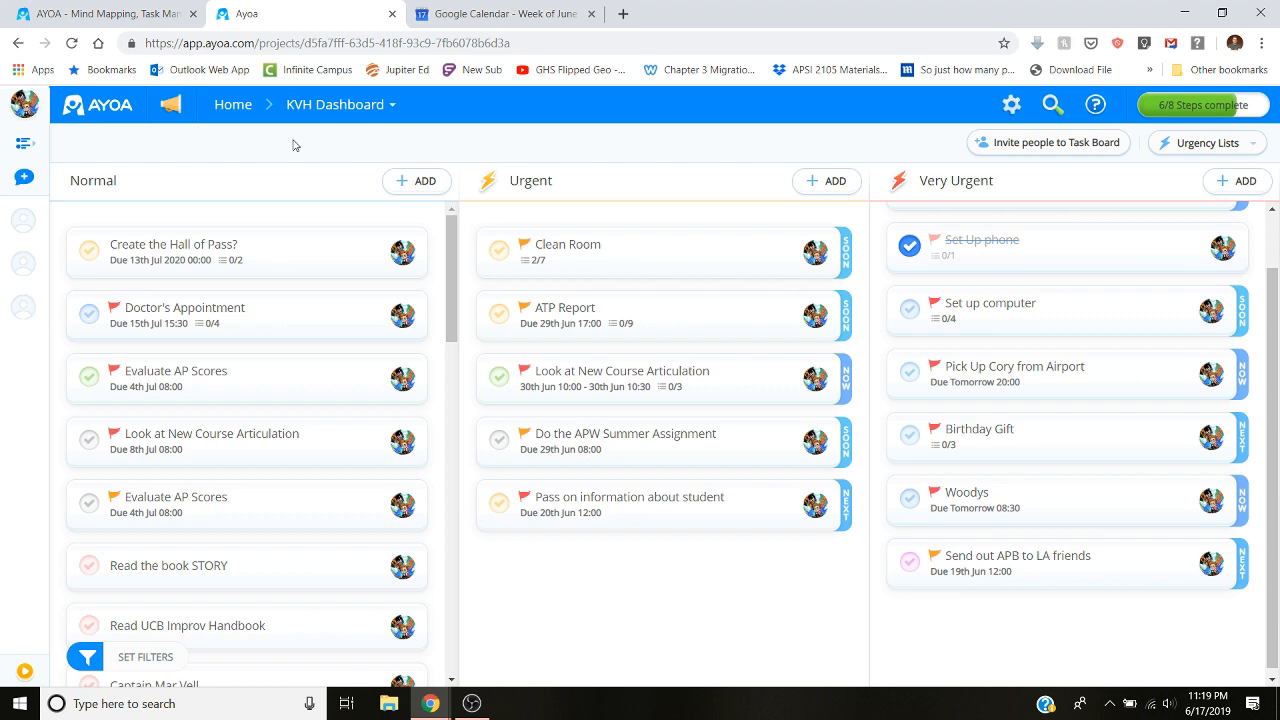
Step: Open the full My Planner from the home page and add the "waiting for" tag to the "Birthday Gift" task
{"action": "left_click", "coordinate": [240, 105]}
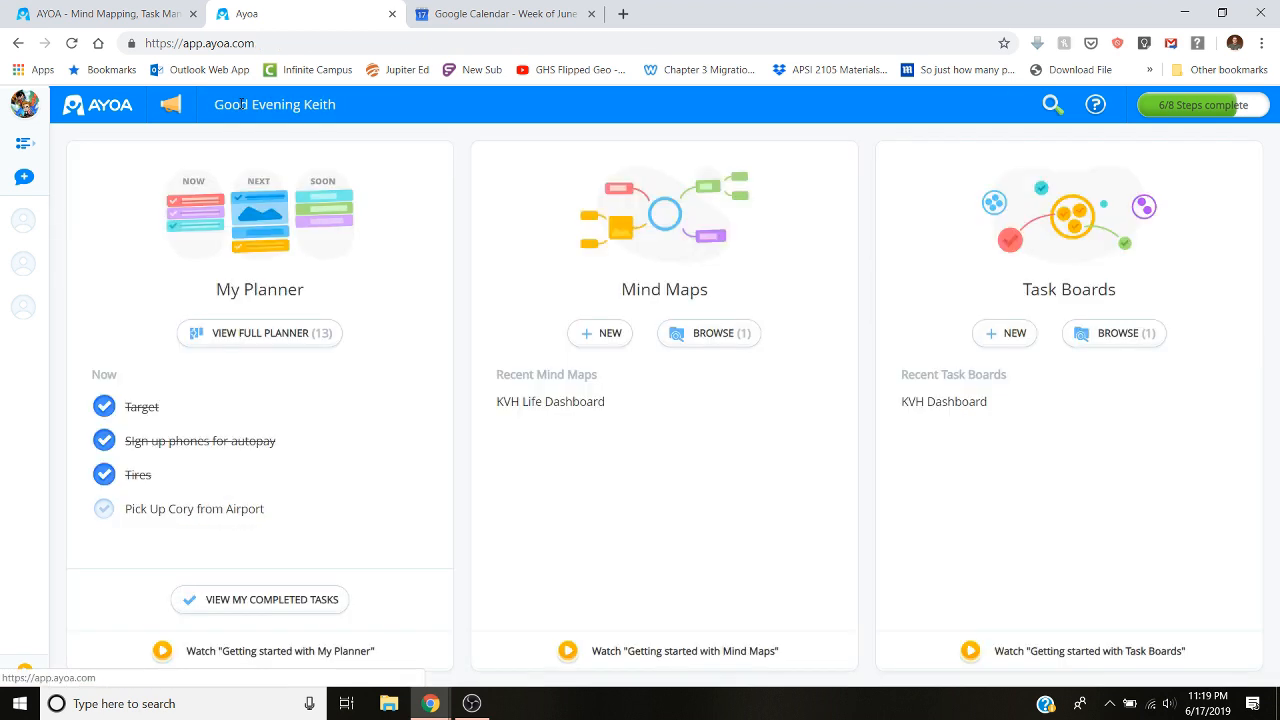
{"action": "left_click", "coordinate": [277, 334]}
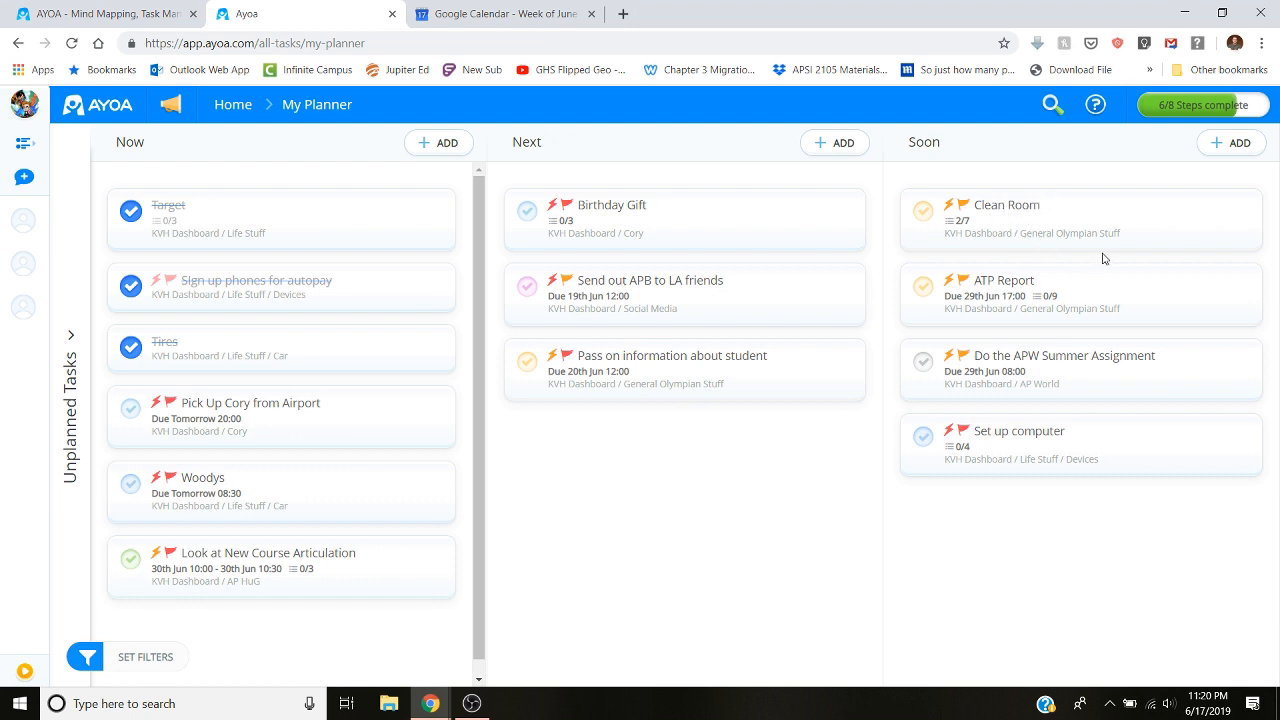
{"action": "mouse_move", "coordinate": [1105, 259]}
{"action": "left_click", "coordinate": [705, 235]}
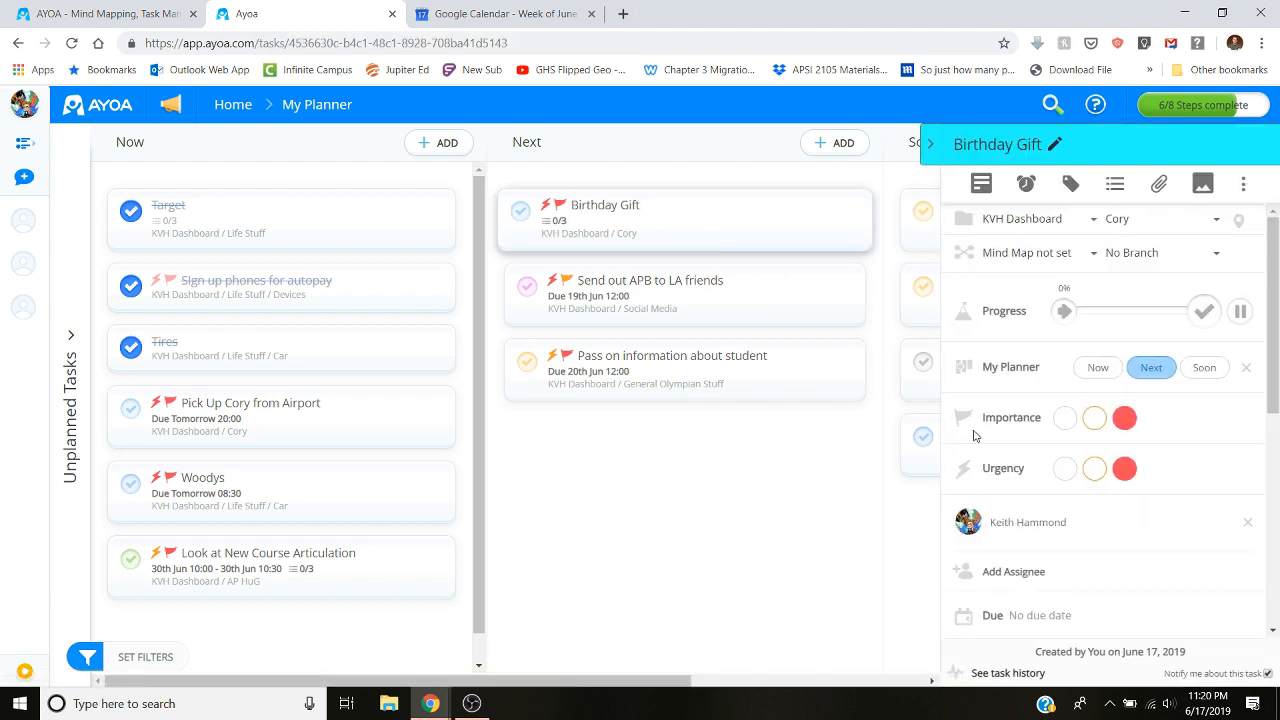
{"action": "left_click_drag", "start_coordinate": [1277, 294], "coordinate": [1274, 512]}
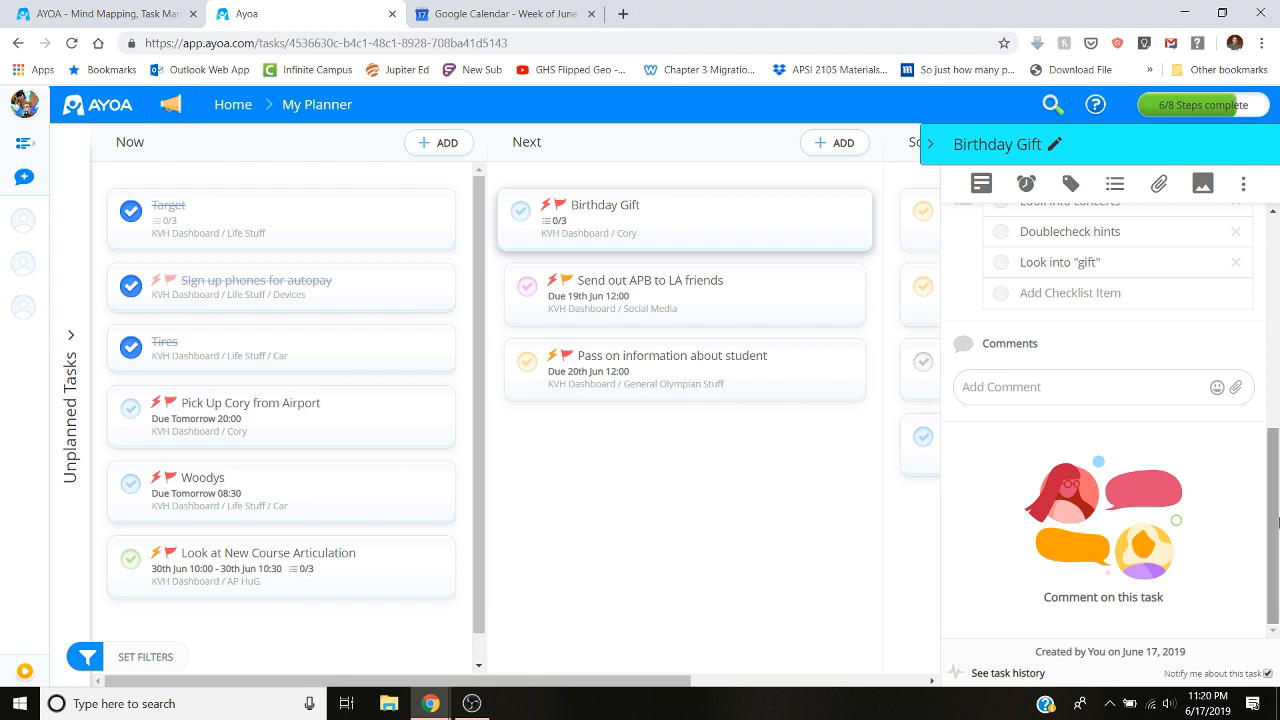
{"action": "scroll", "coordinate": [1278, 520], "scroll_direction": "up", "scroll_amount": 1}
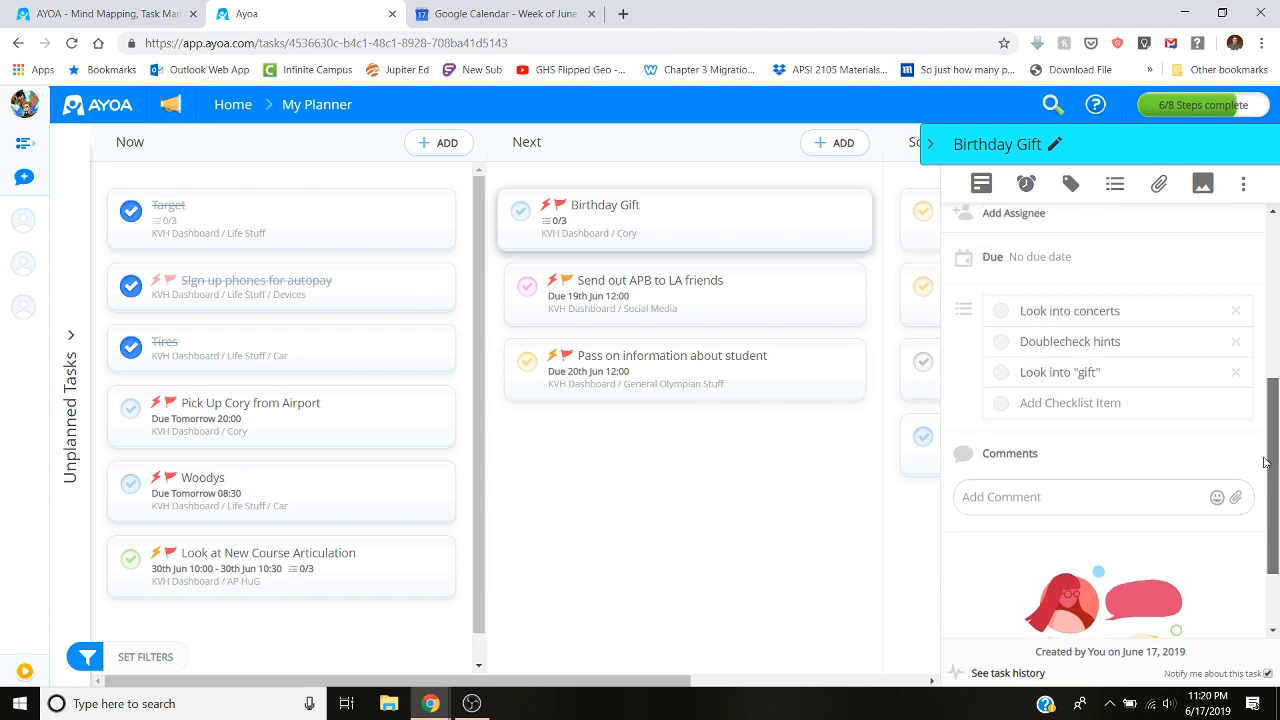
{"action": "left_click", "coordinate": [1069, 187]}
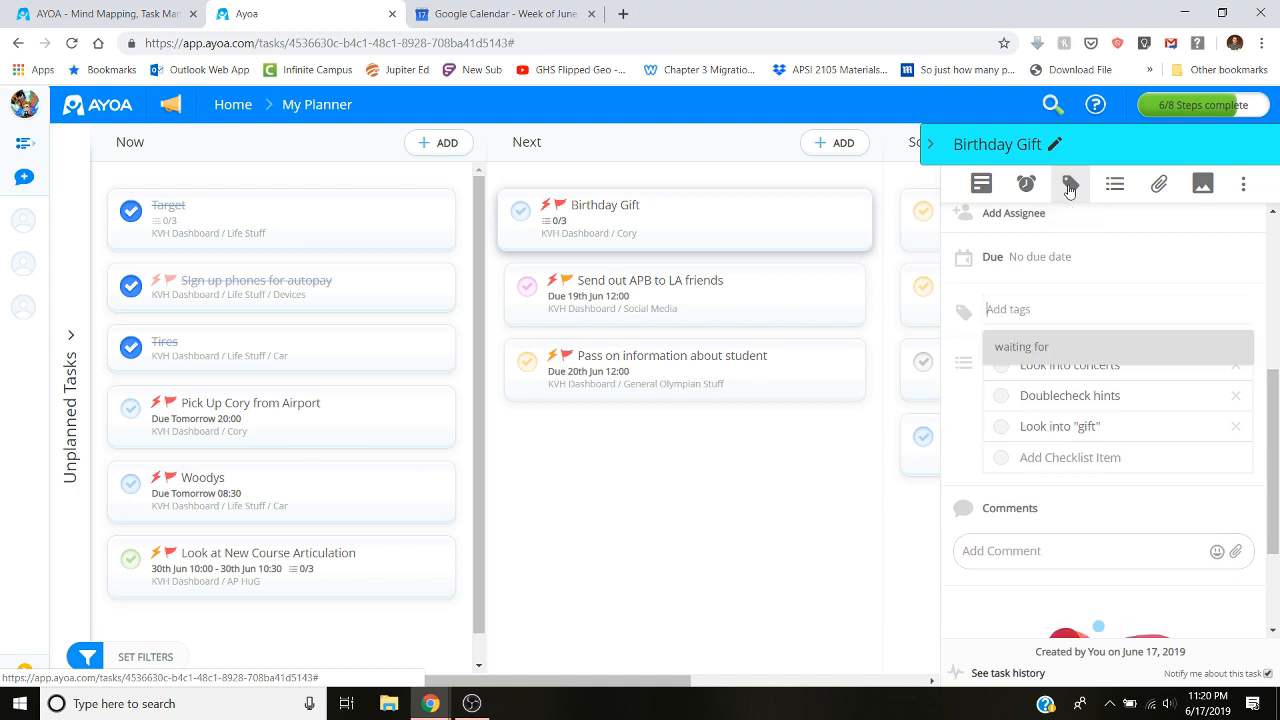
{"action": "left_click", "coordinate": [1042, 350]}
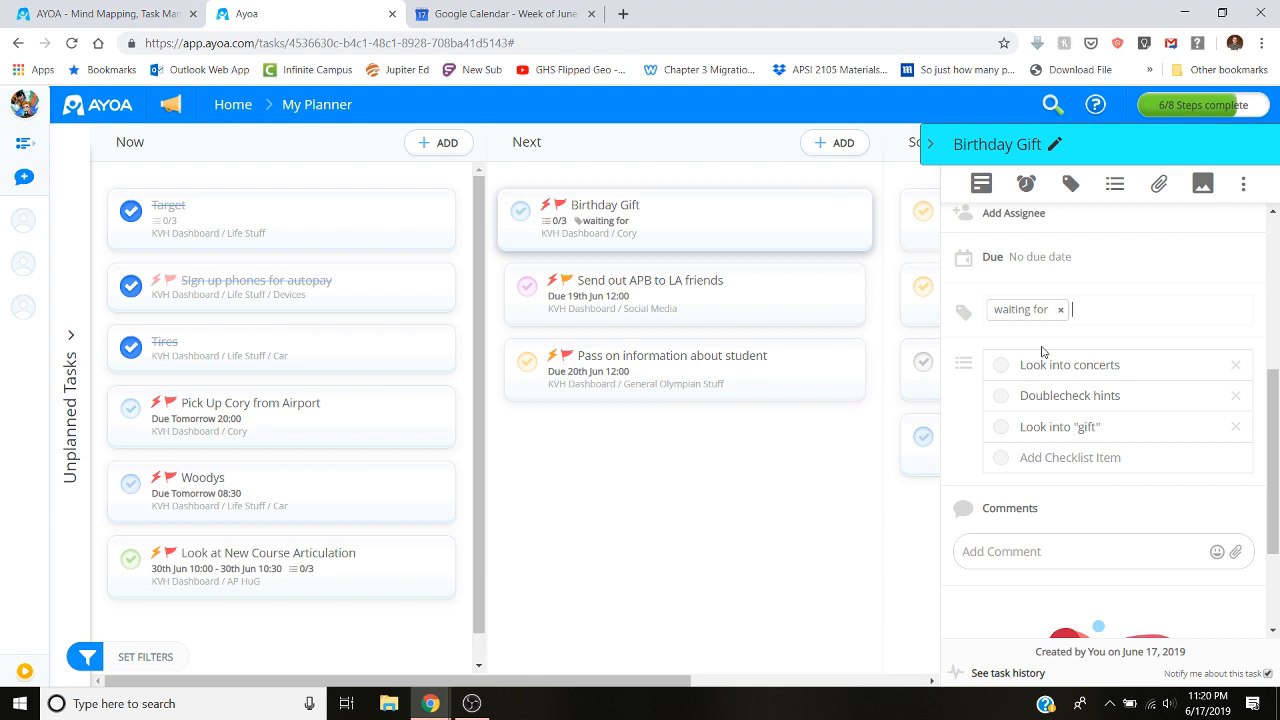
{"action": "left_click", "coordinate": [930, 143]}
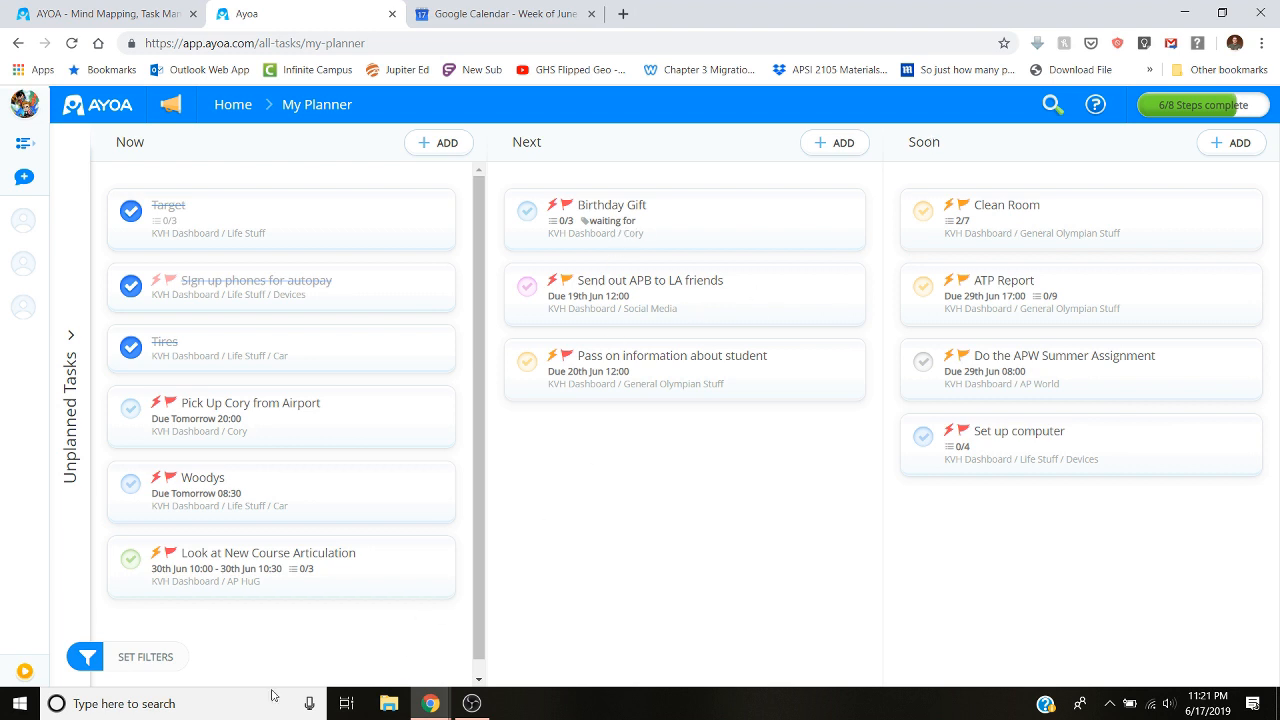
Step: Filter the My Planner tasks by the "waiting for" tag and clear the filter again
{"action": "left_click", "coordinate": [143, 660]}
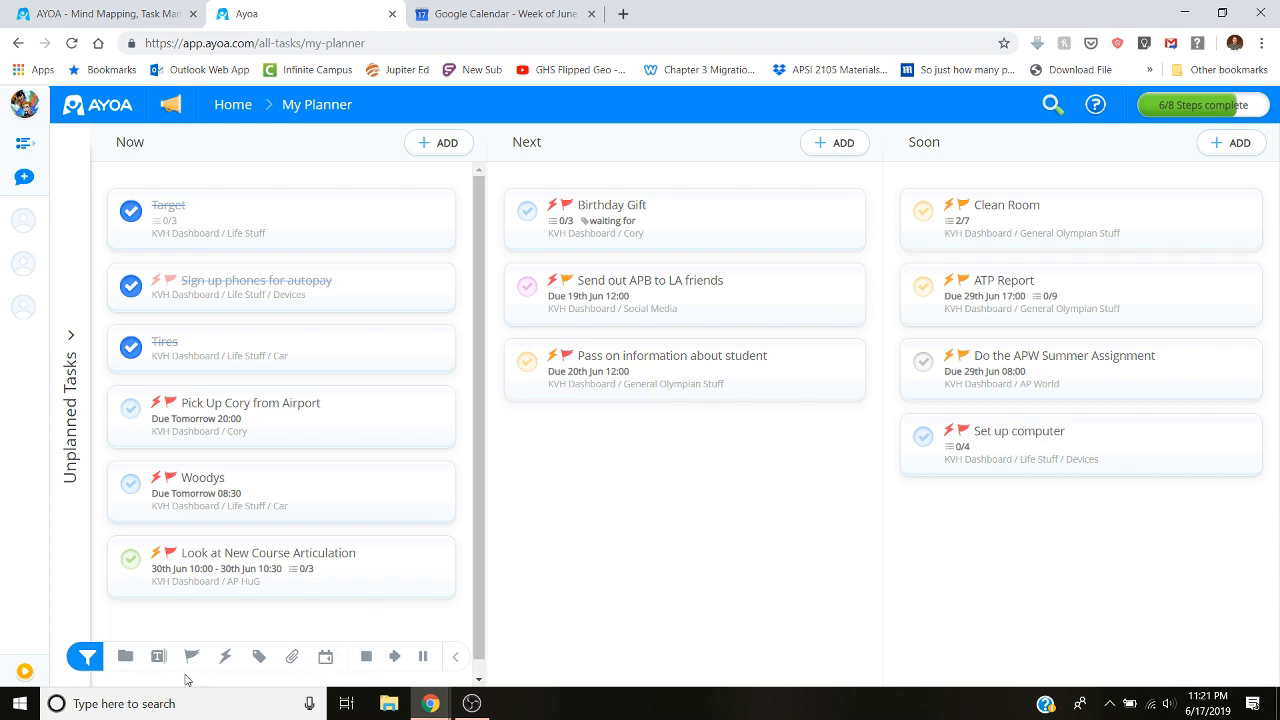
{"action": "left_click", "coordinate": [258, 660]}
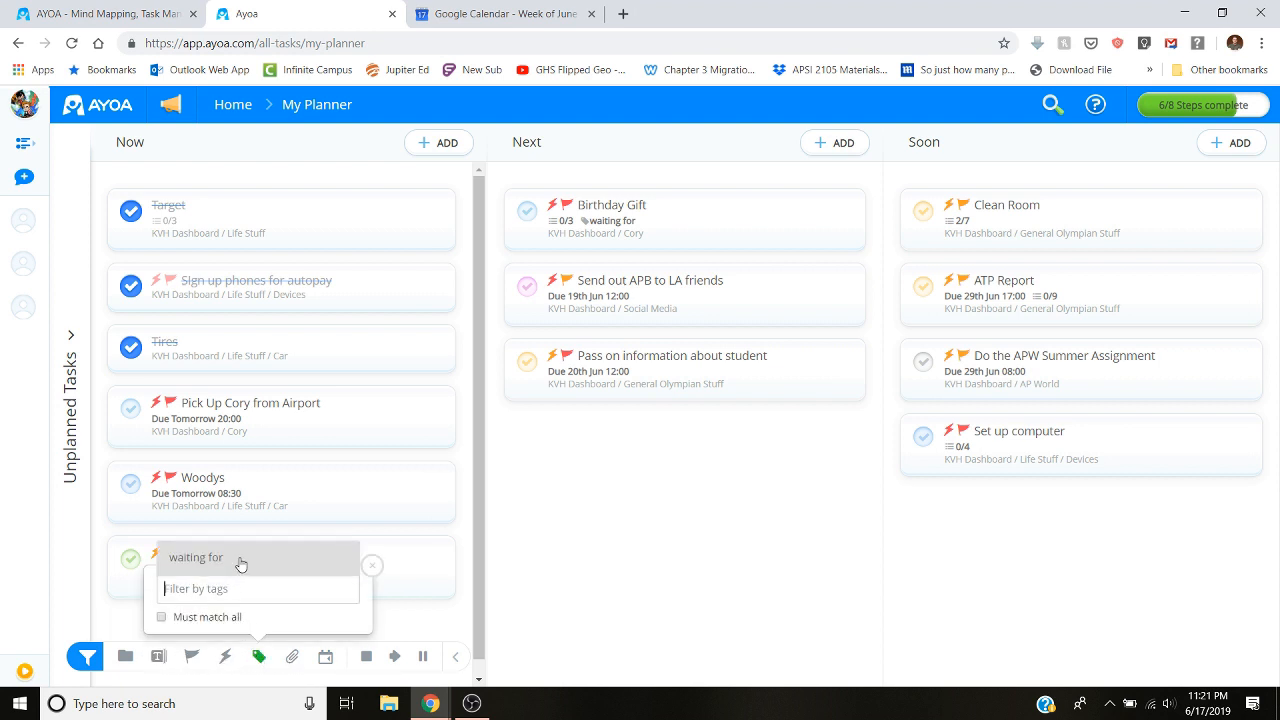
{"action": "left_click", "coordinate": [240, 565]}
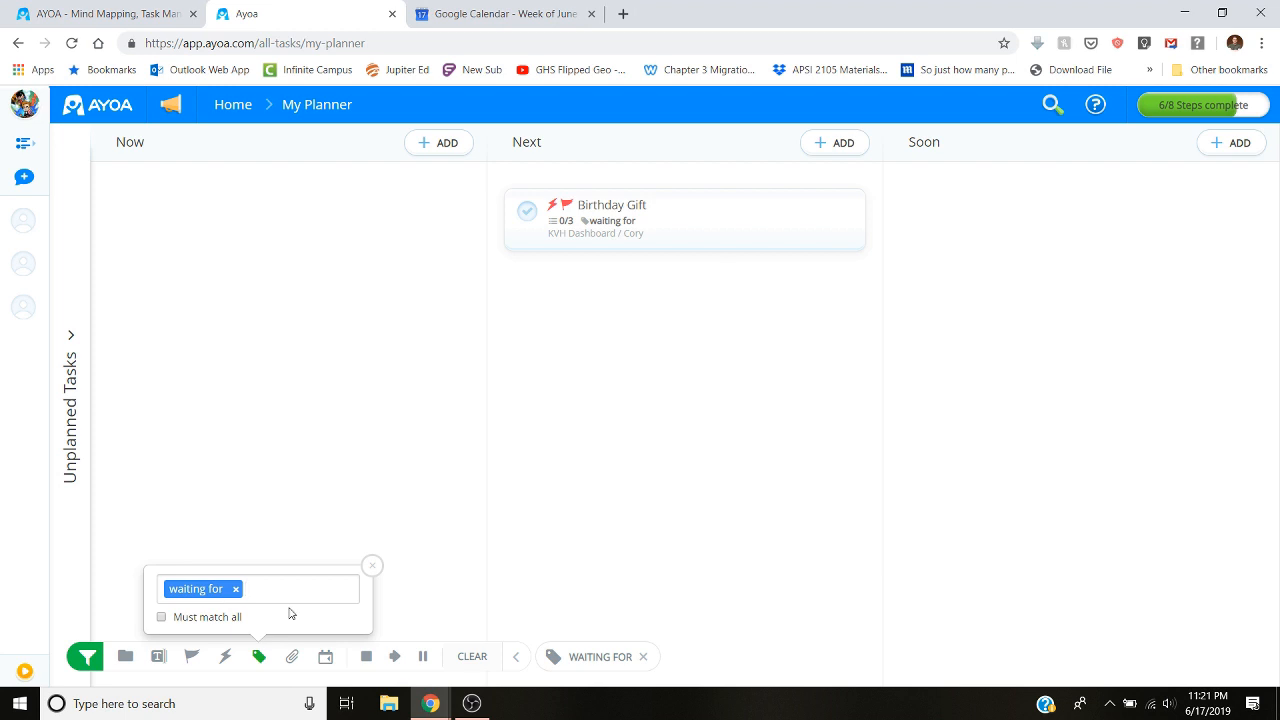
{"action": "left_click", "coordinate": [470, 655]}
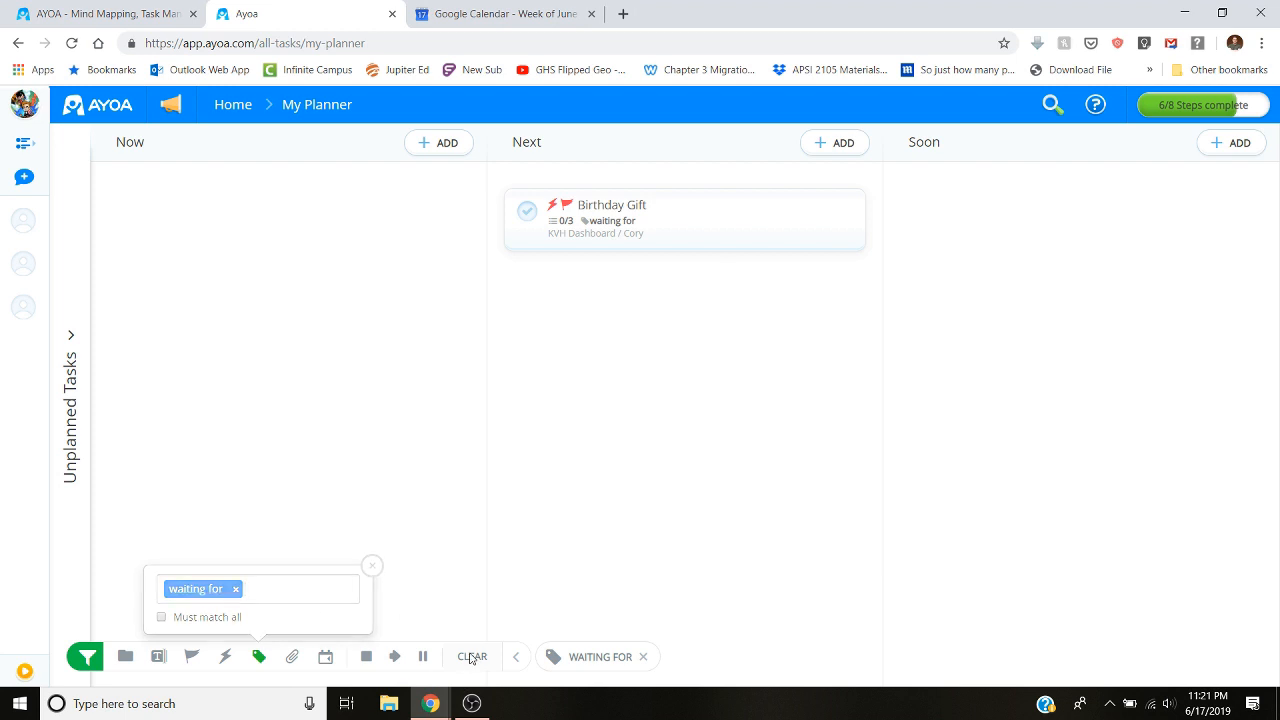
{"action": "left_click", "coordinate": [470, 656]}
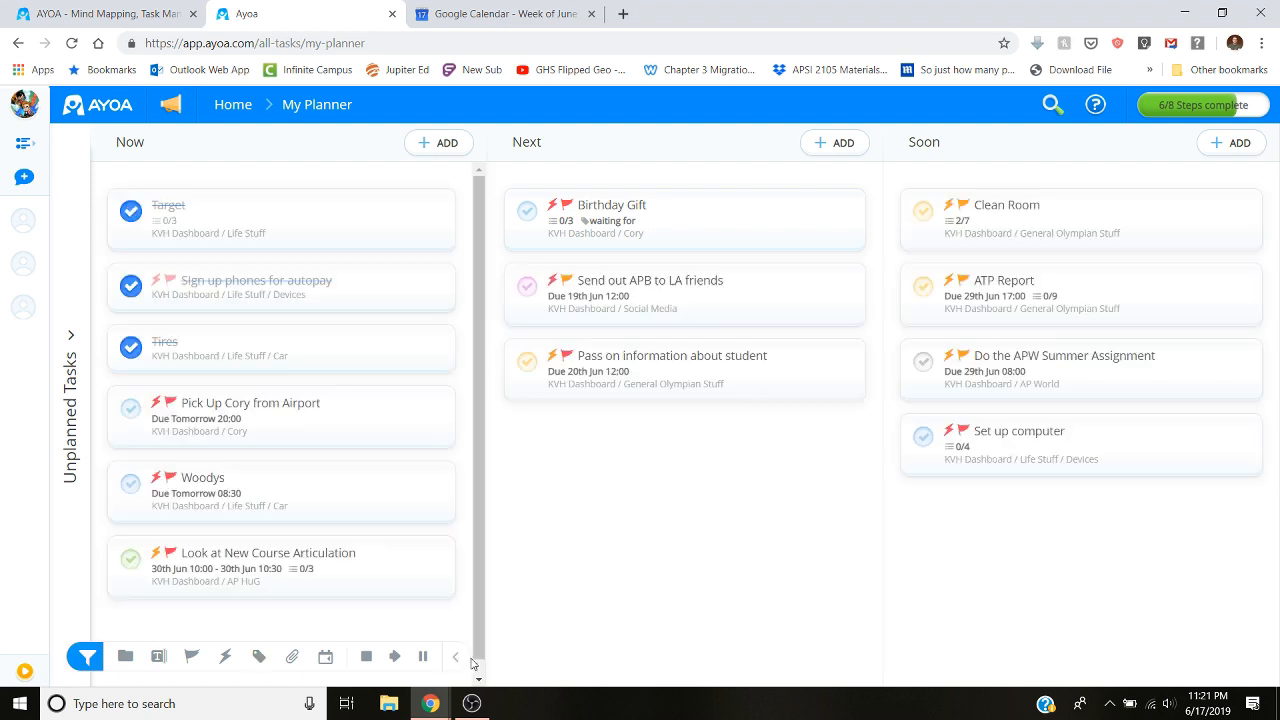